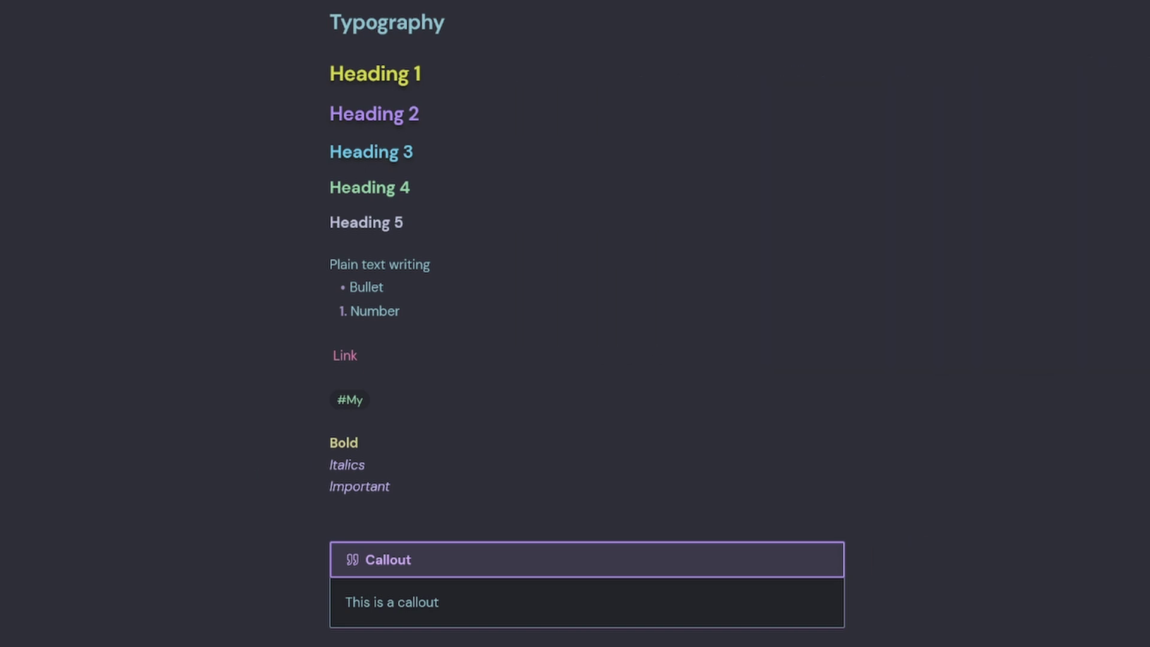
Step: Reveal the raw markup of the Link, Bold and #My tag lines in the Typography note
left_click(431, 356)
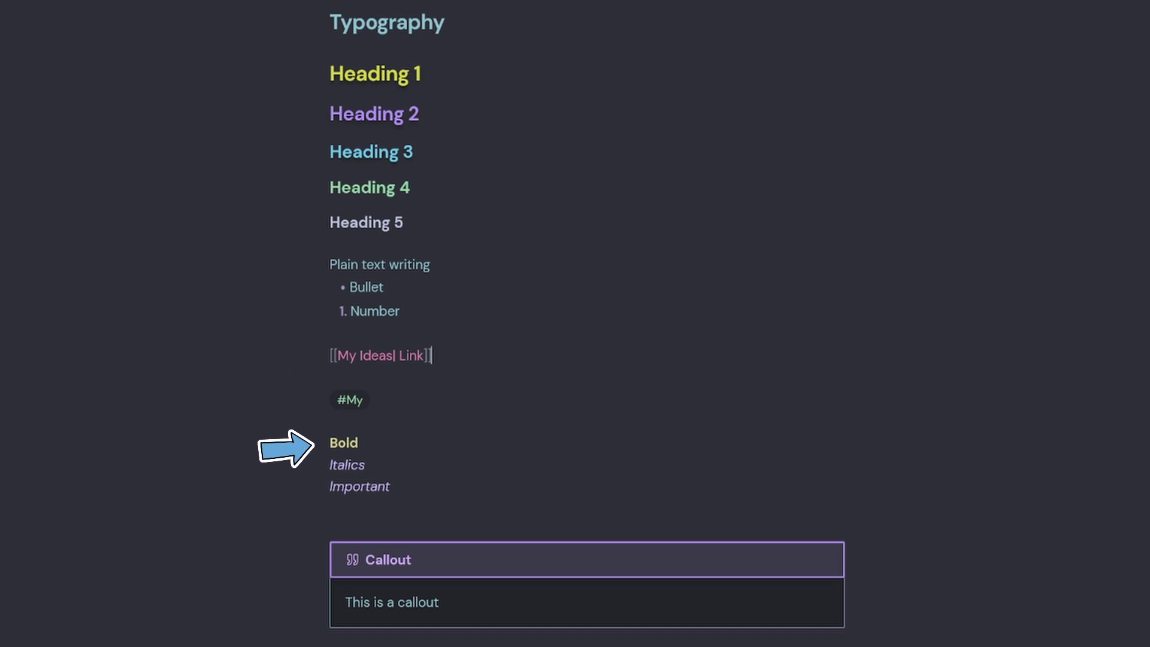
key("Down")
key("Down")
key("Down")
key("Down")
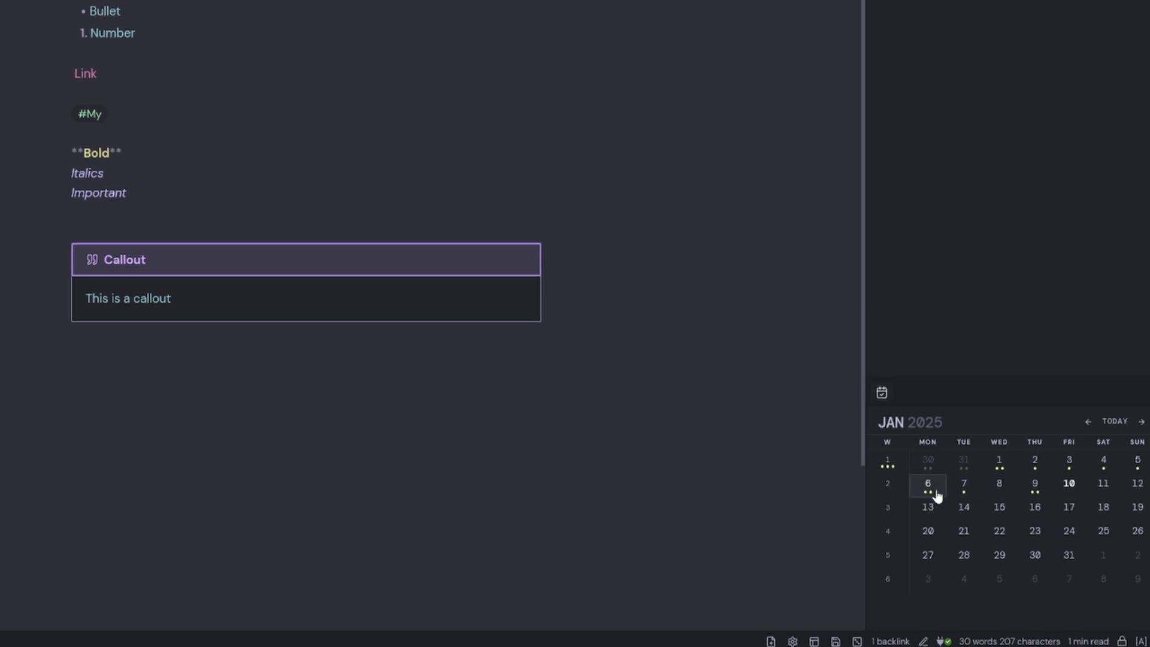
left_click(452, 288)
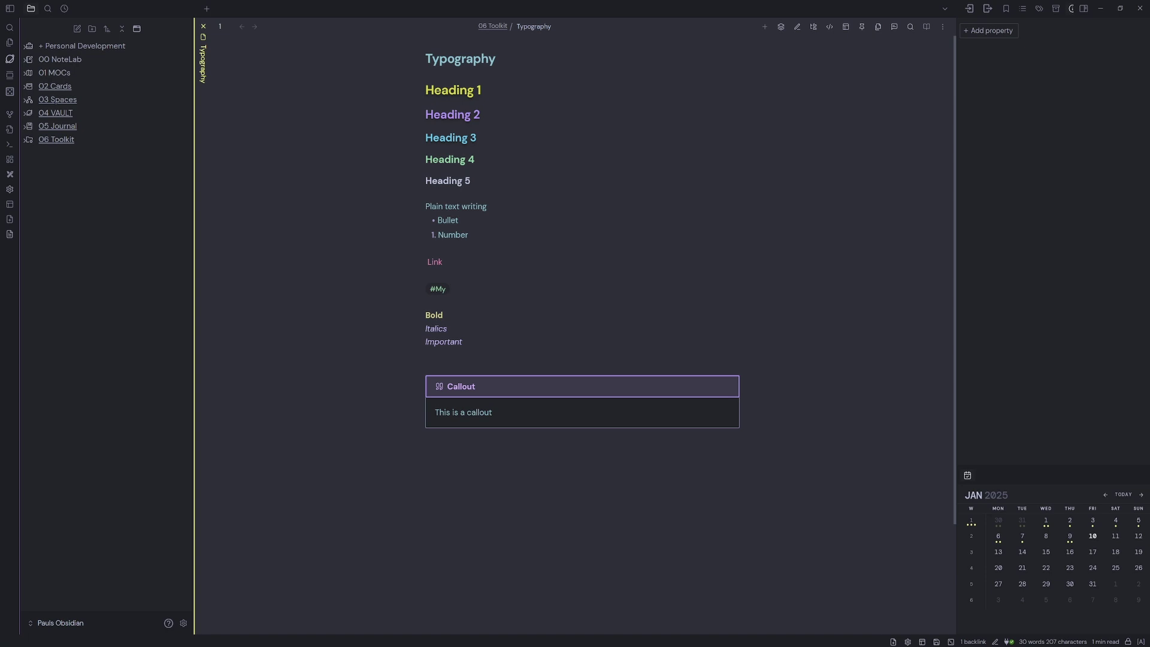
Step: Open DevTools (Ctrl+Shift+I) and scroll through the .theme-dark colour variables in the Styles pane
left_click(183, 623)
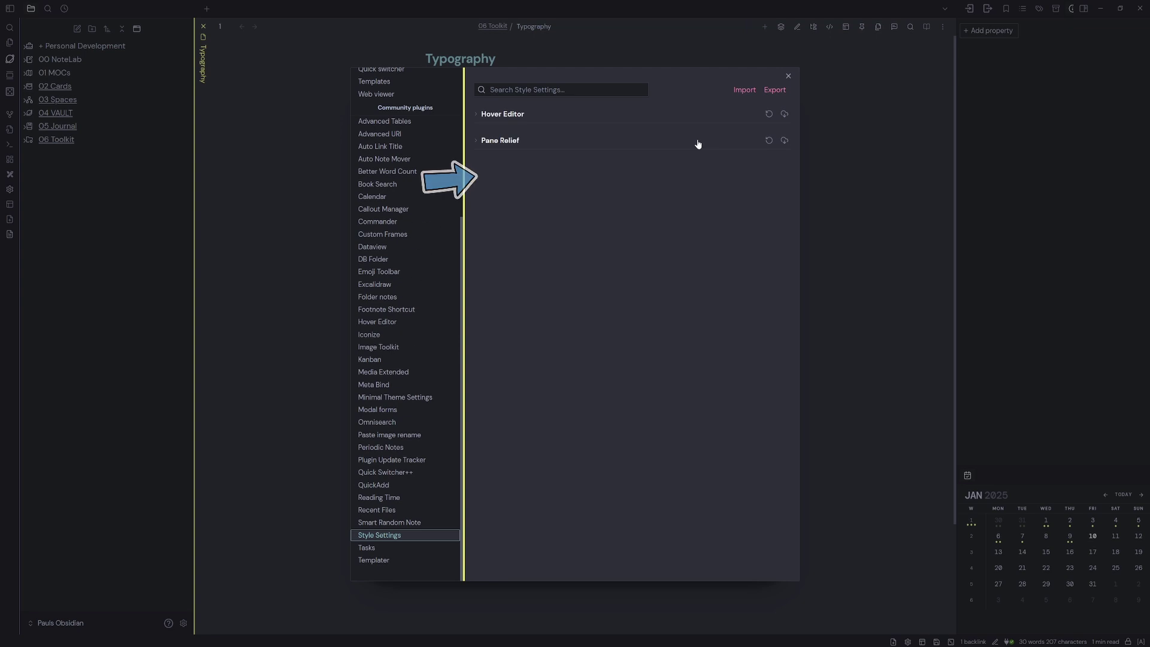
key("ctrl+shift+i")
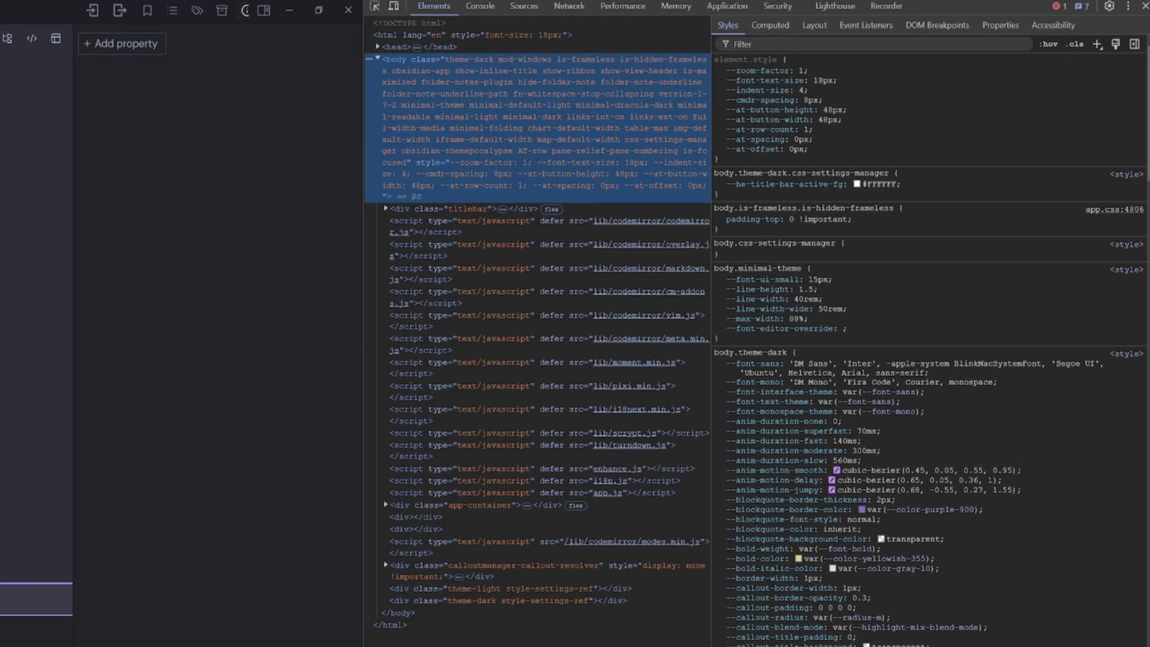
scroll(928, 347, "down", 15)
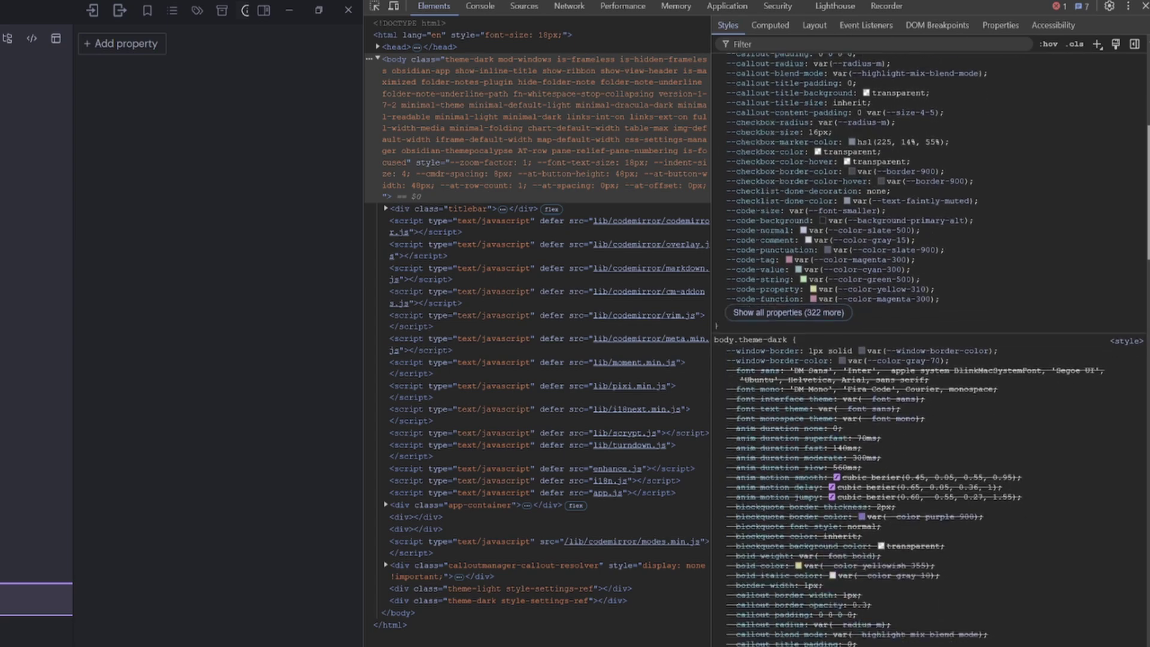
scroll(928, 348, "down", 5)
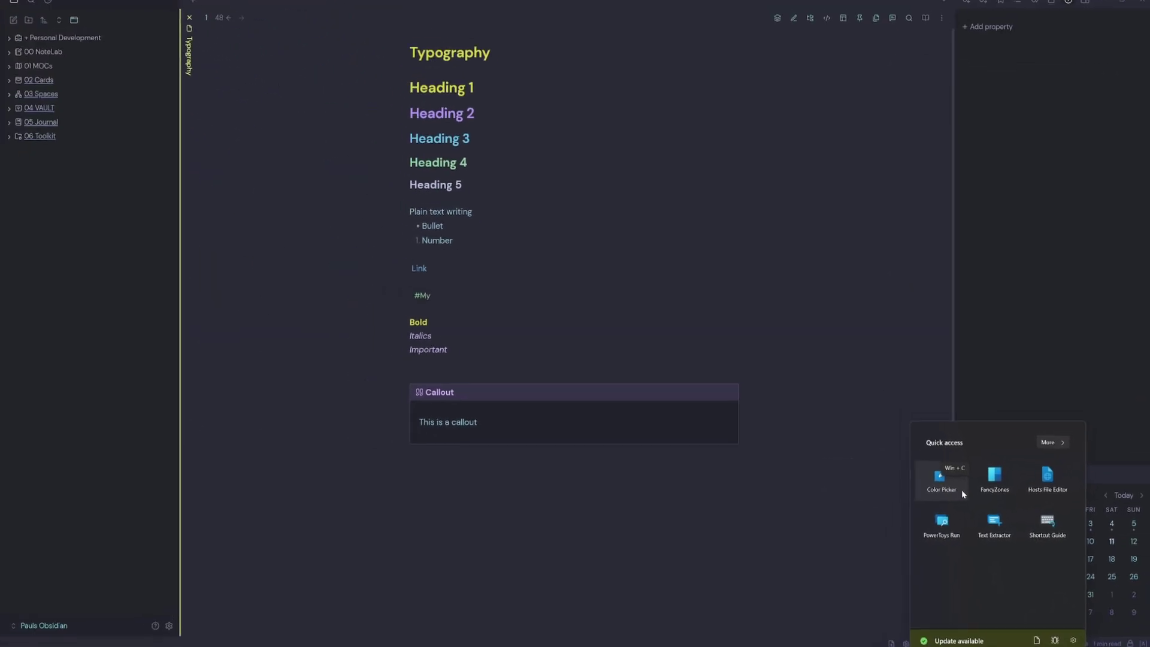
Step: Sample Heading 1's colour with Color Picker and paste its hex as ' - d7d548' after the heading
left_click(962, 490)
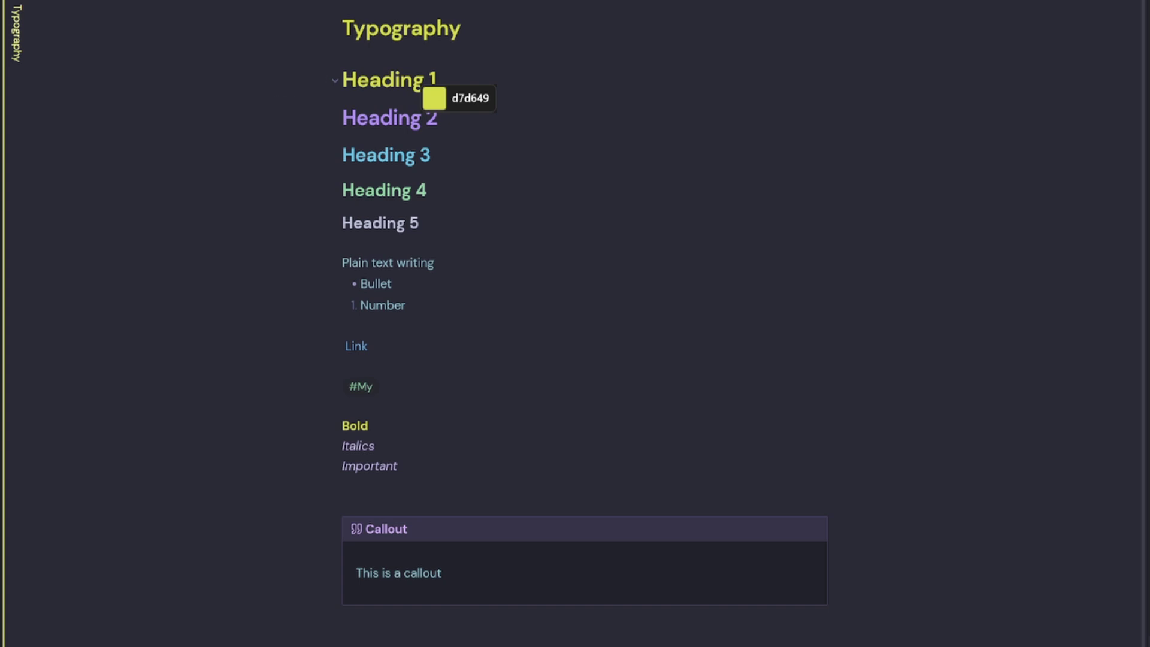
left_click(422, 85)
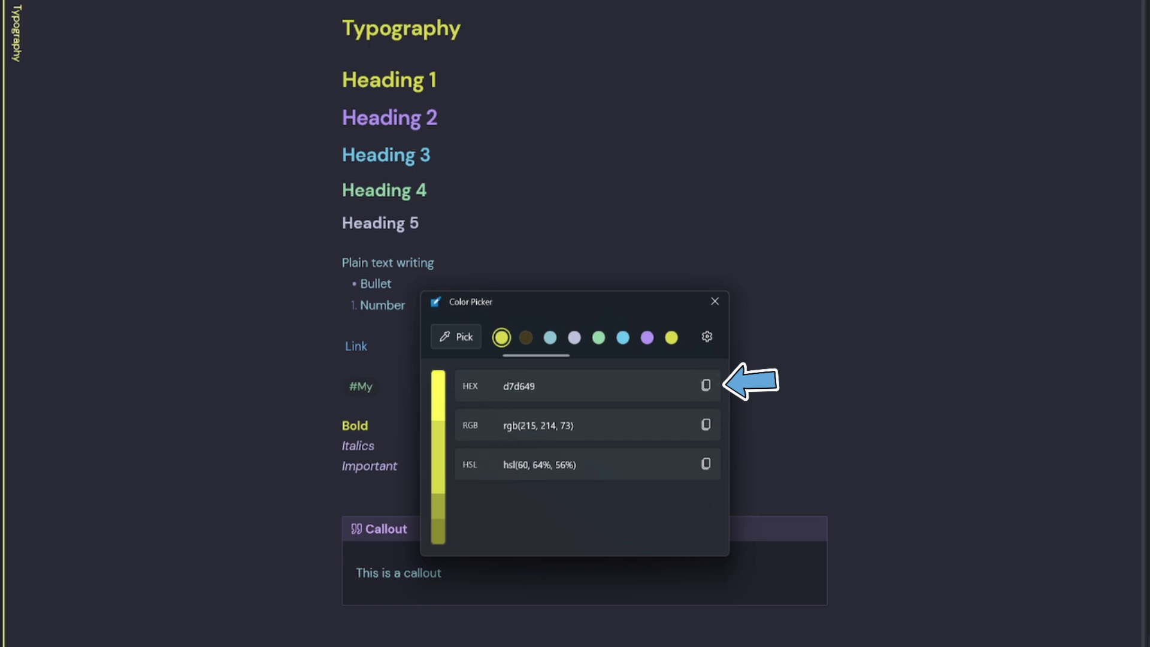
left_click(706, 386)
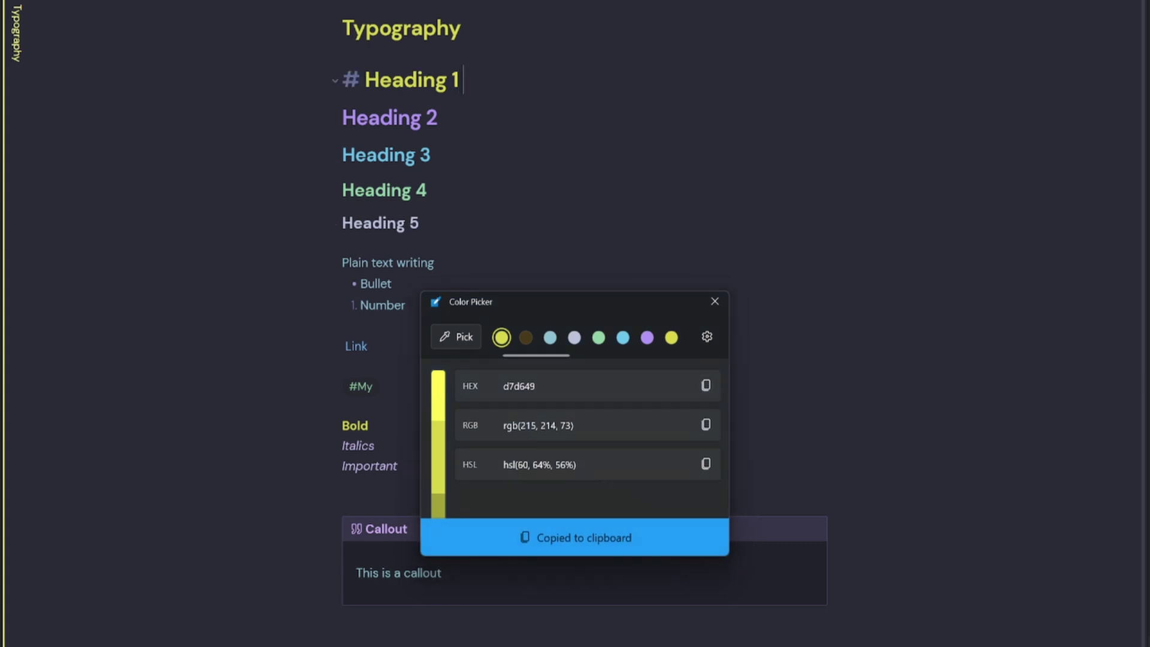
type("-")
key("ctrl+v")
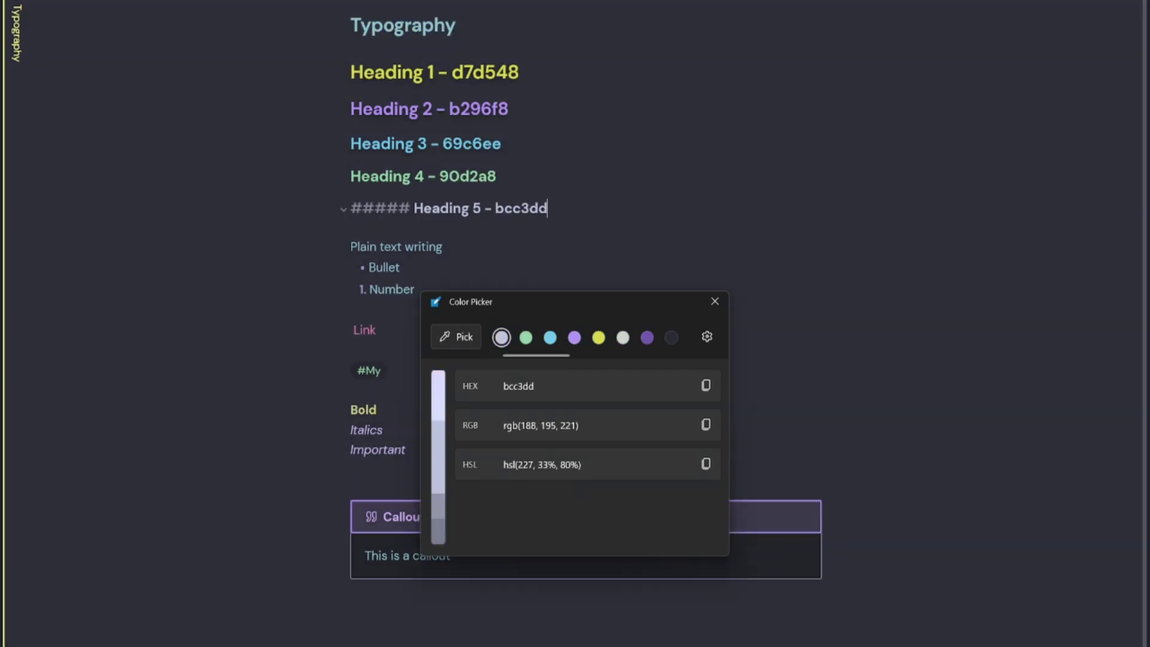
key("Down")
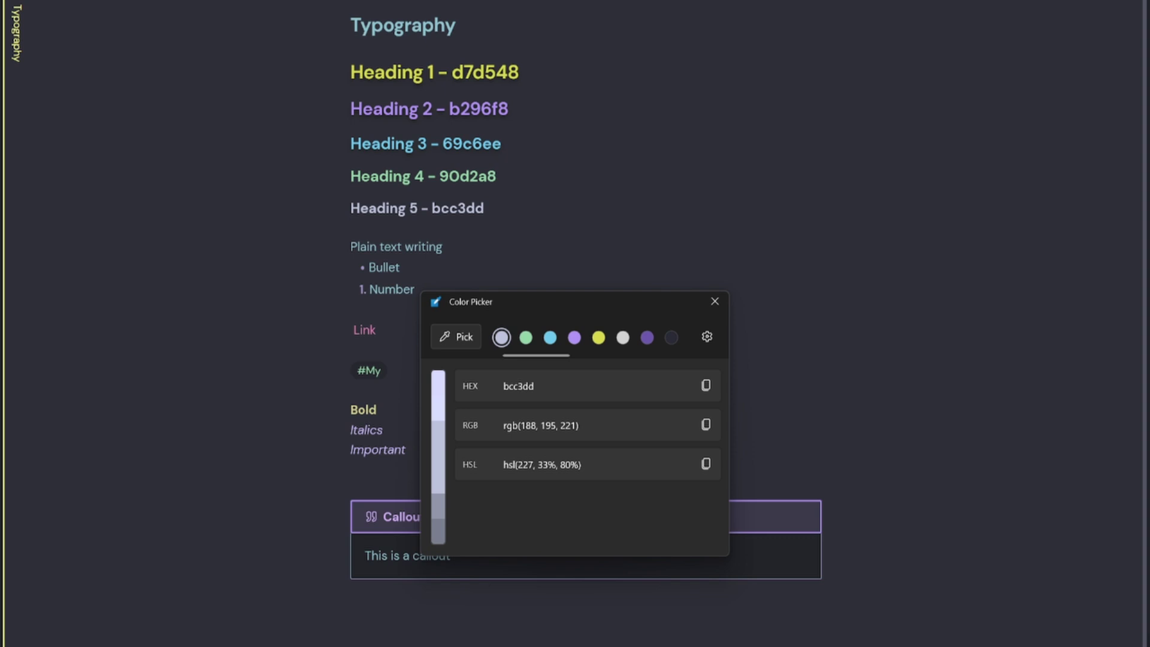
Step: Activate Minimal from the community themes and confirm it is selected in the theme dropdown
left_click(467, 345)
left_click(411, 265)
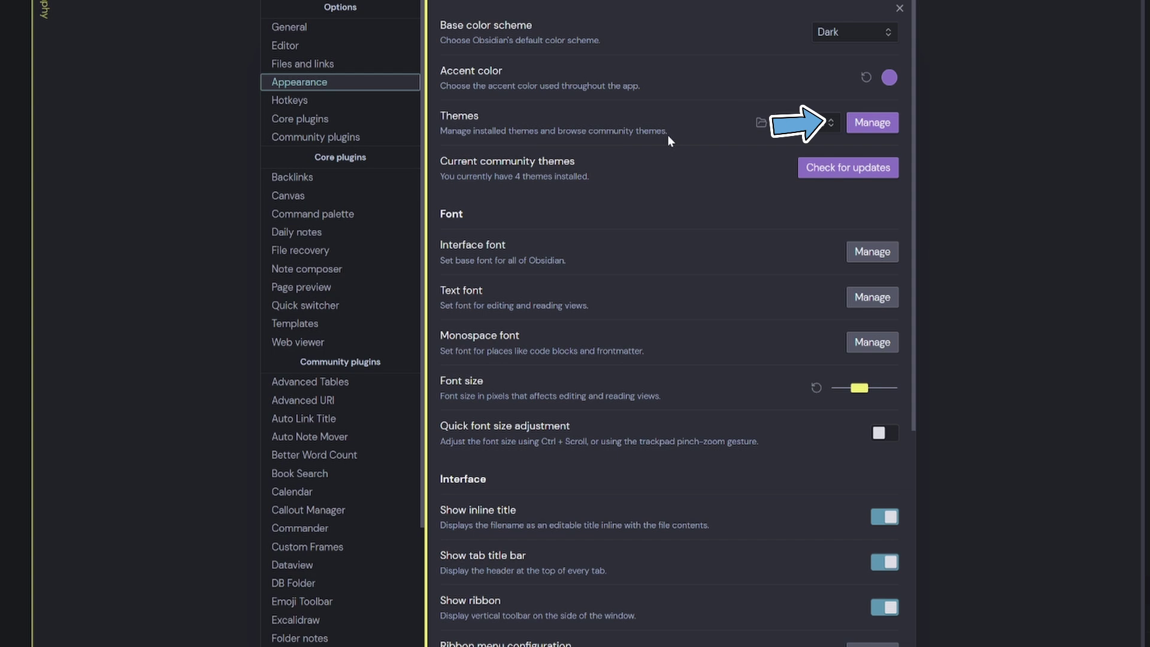
left_click(873, 122)
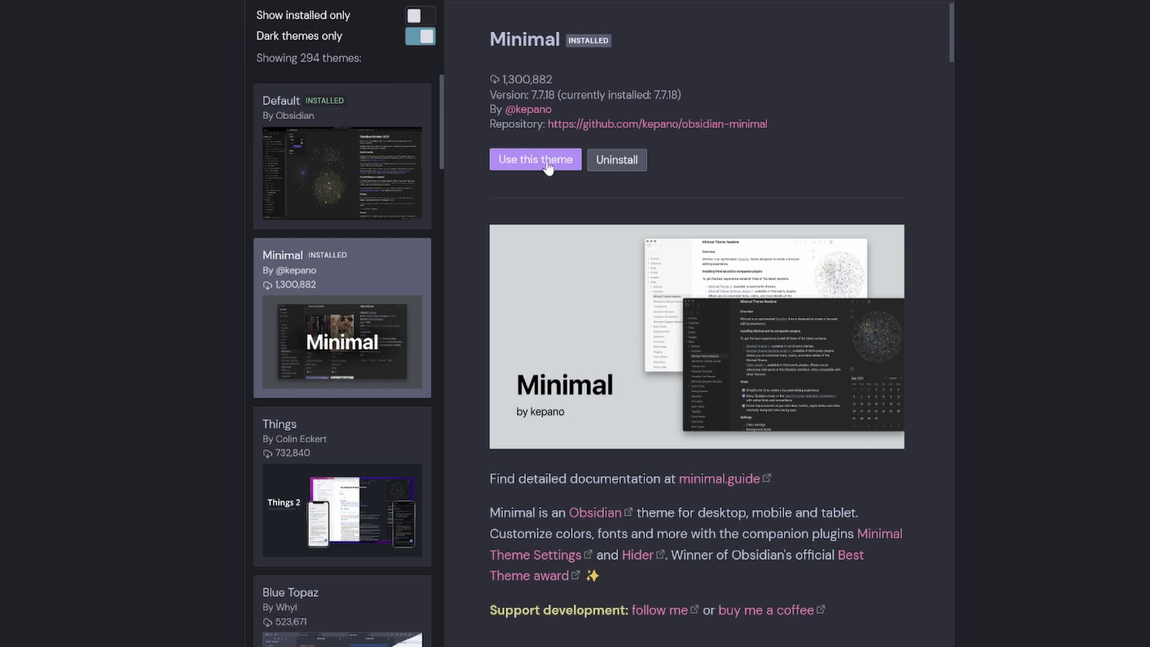
left_click(547, 160)
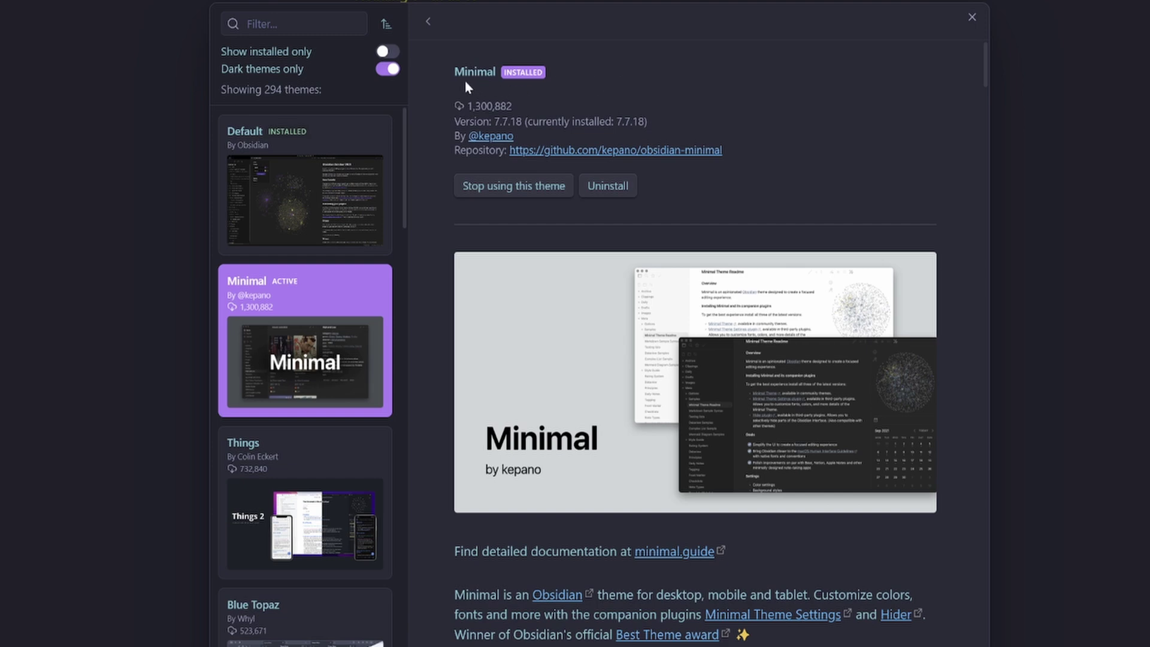
key("Escape")
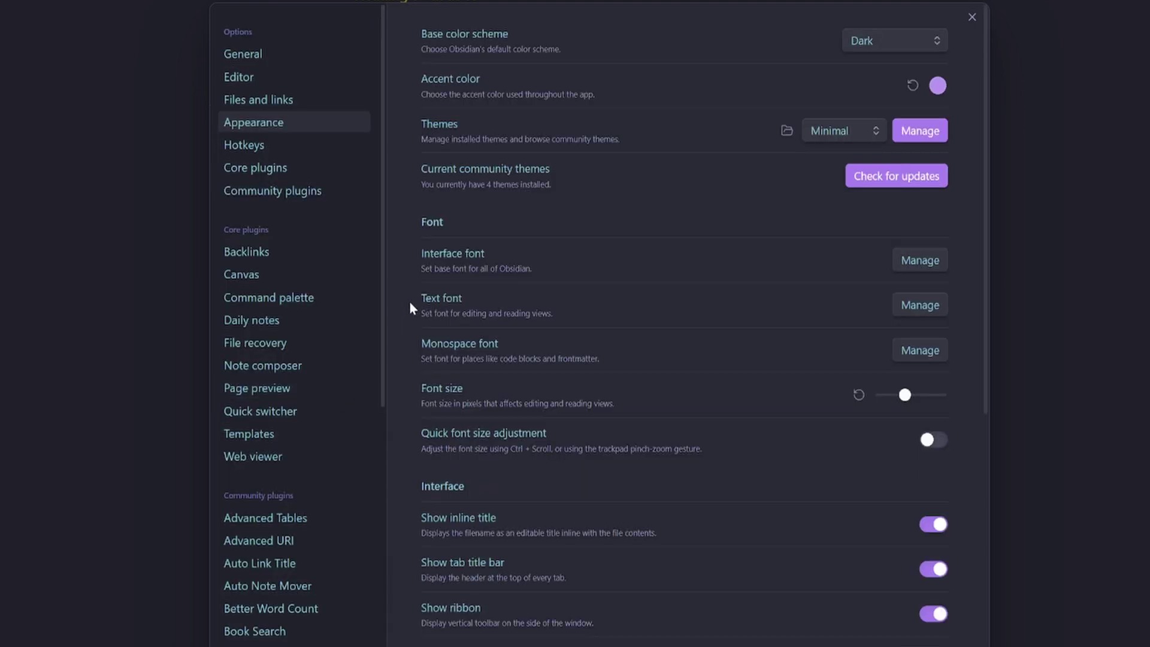
left_click(837, 131)
key("Escape")
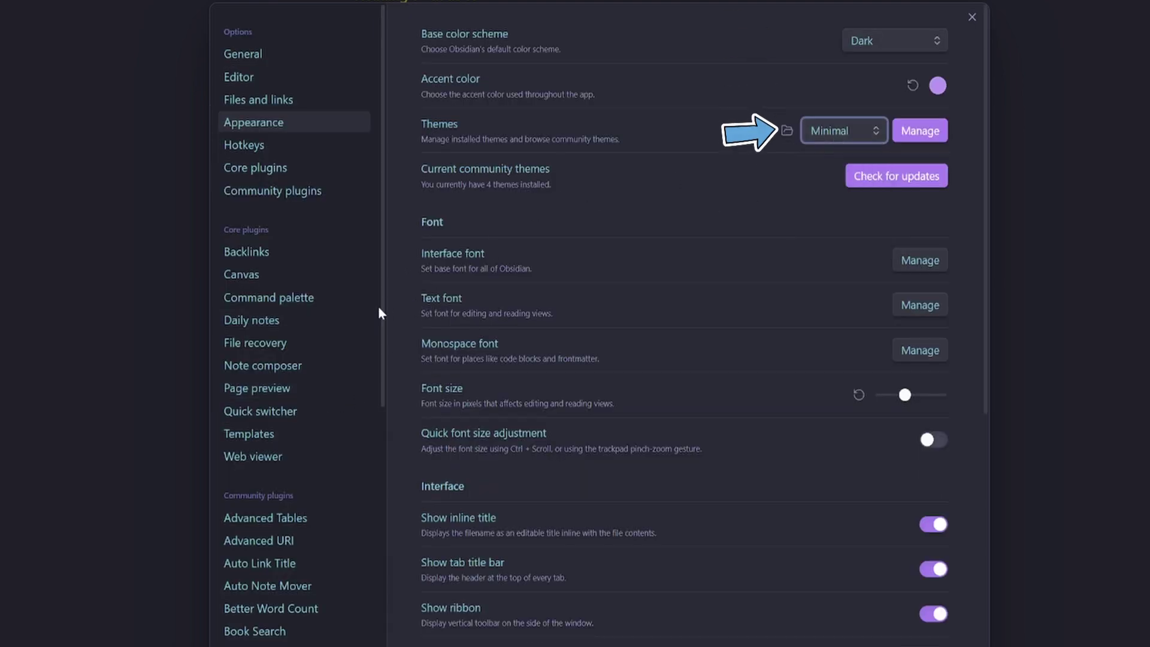
scroll(387, 252, "down", 12)
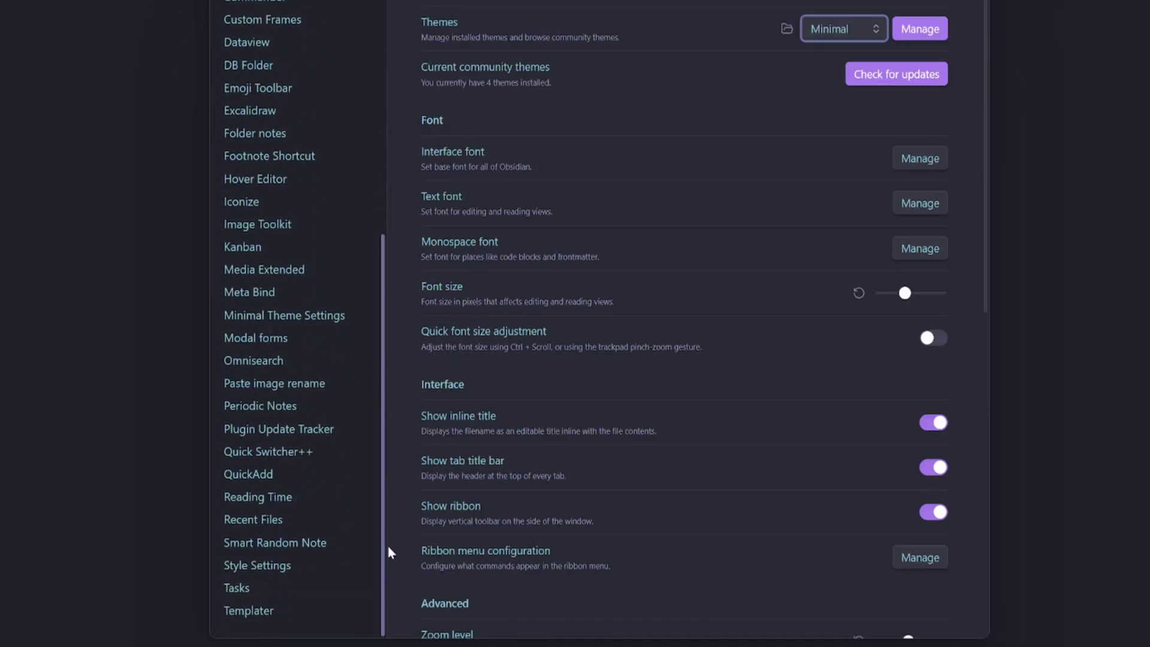
Step: Expand Style Settings to Minimal > Headings > Level 1 Headings
left_click(303, 565)
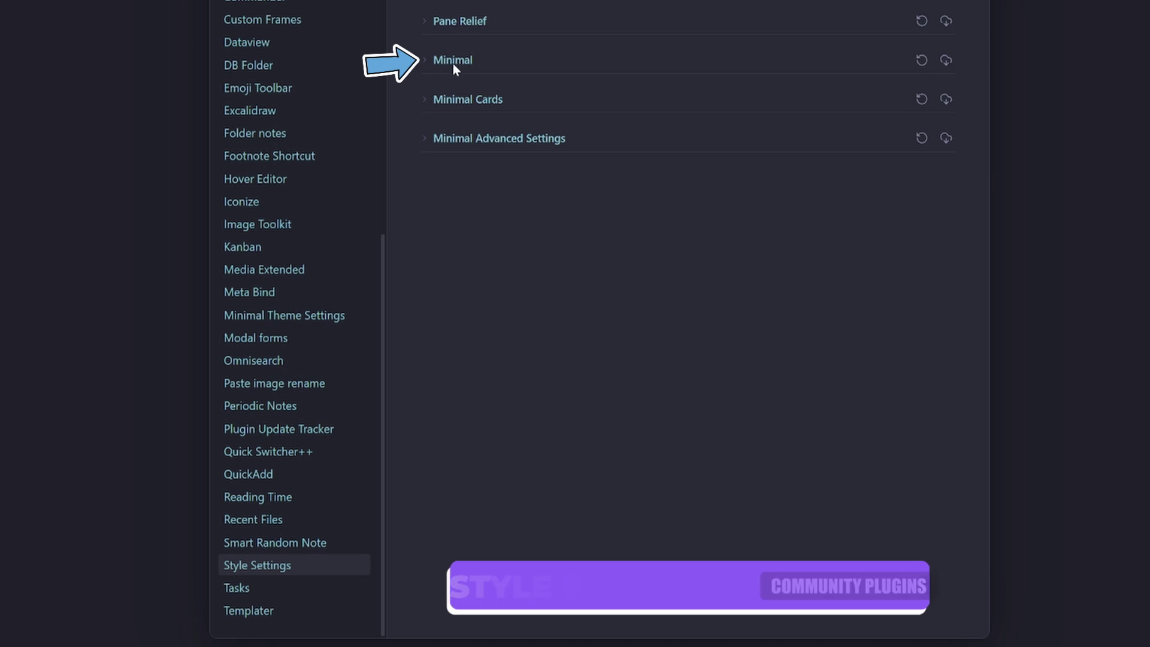
left_click(424, 60)
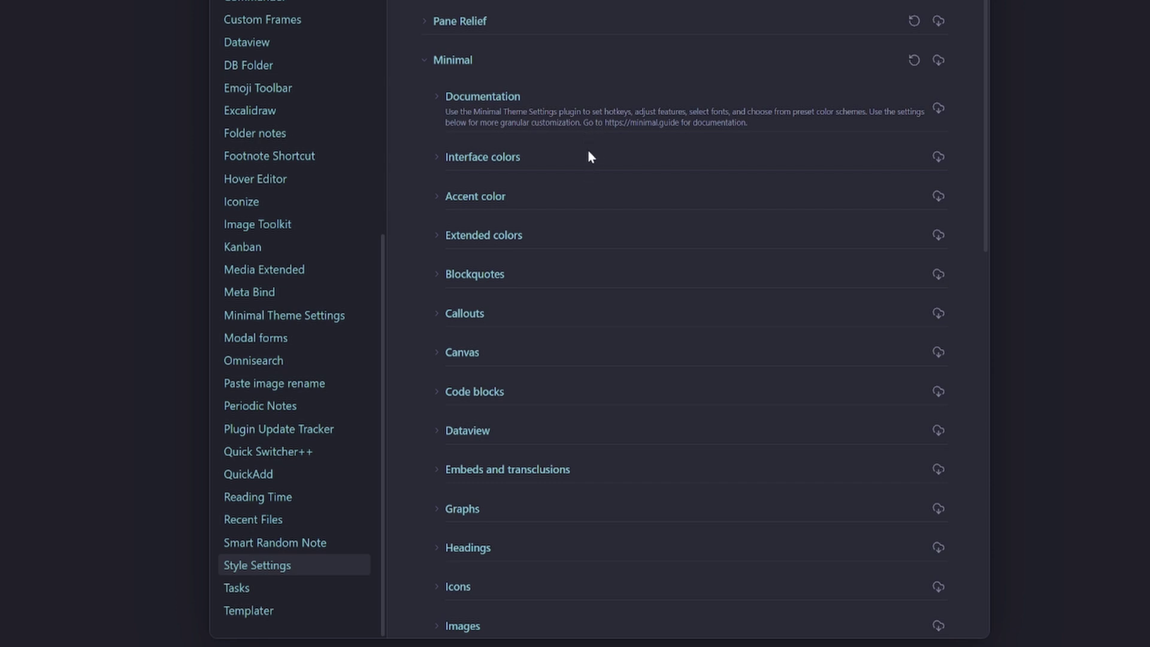
scroll(588, 153, "down", 4)
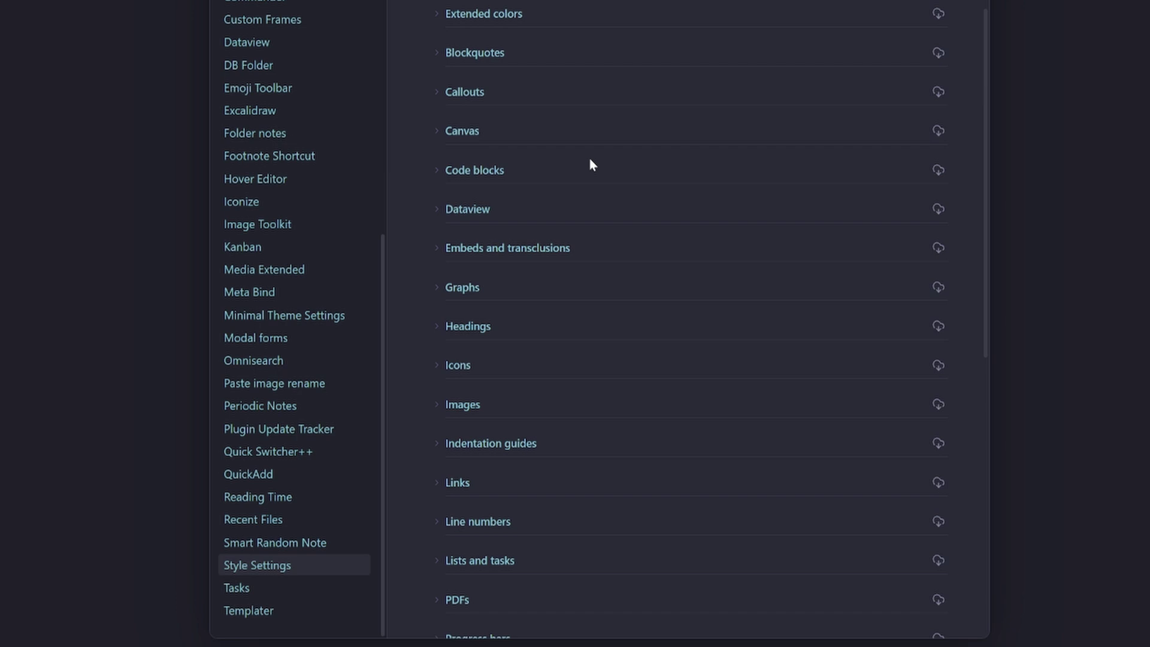
left_click(486, 326)
scroll(570, 317, "down", 6)
scroll(539, 128, "up", 3)
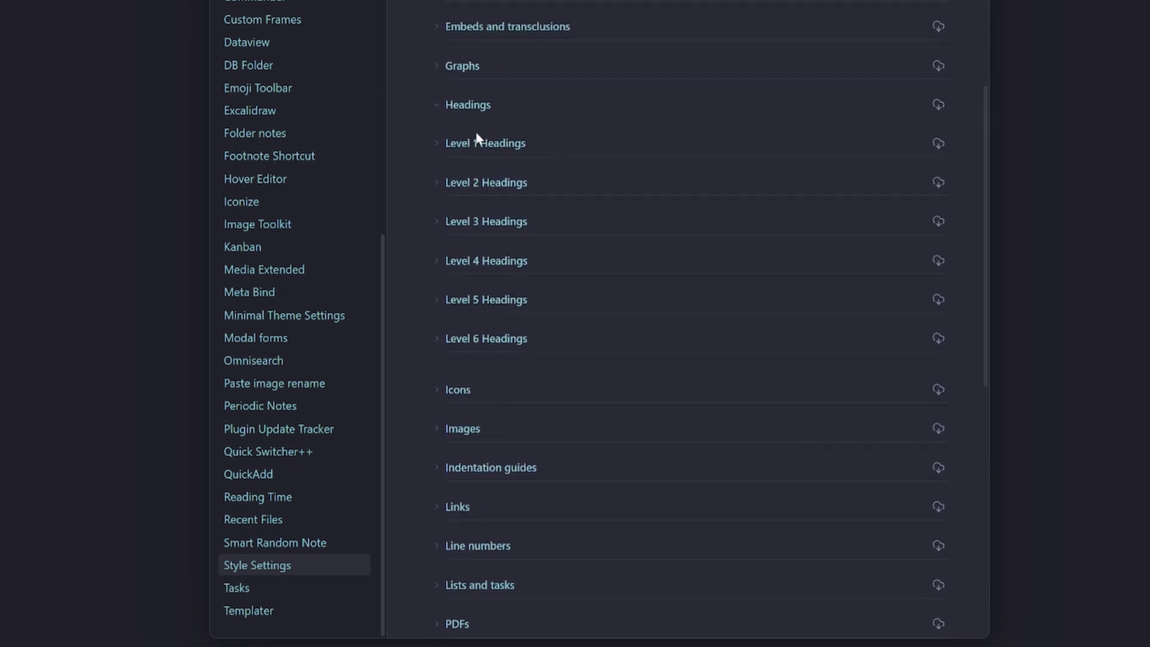
left_click(497, 142)
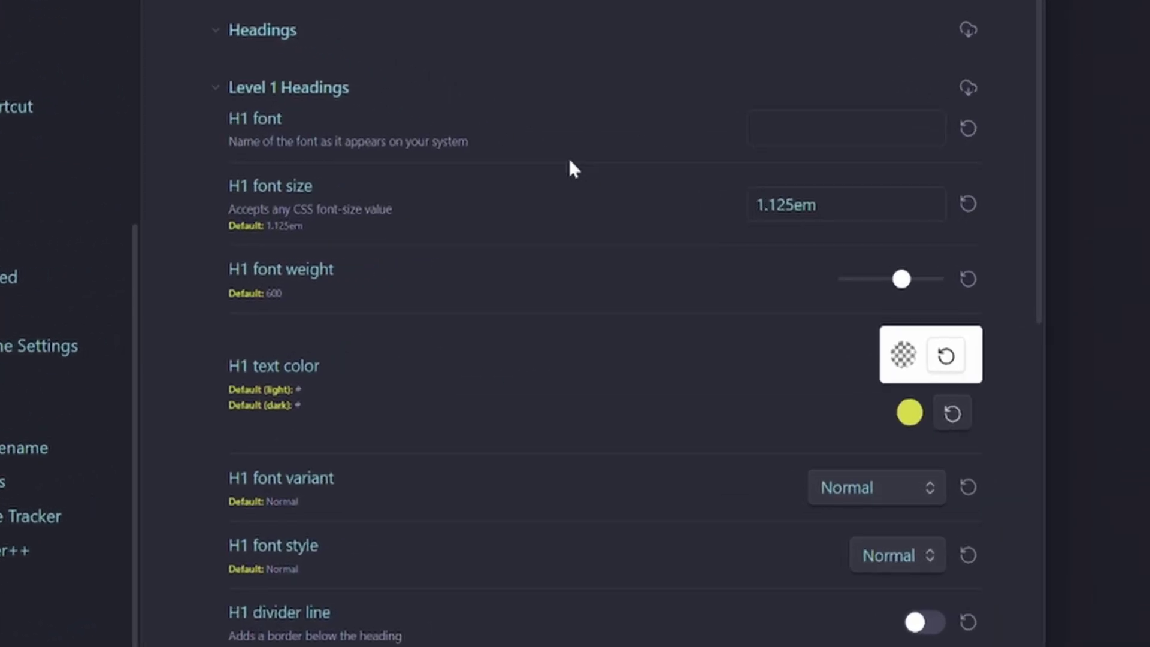
Step: Try #D7d548 in the H1 text colour picker, cancel, then reopen it with the hex field selected
left_click(910, 412)
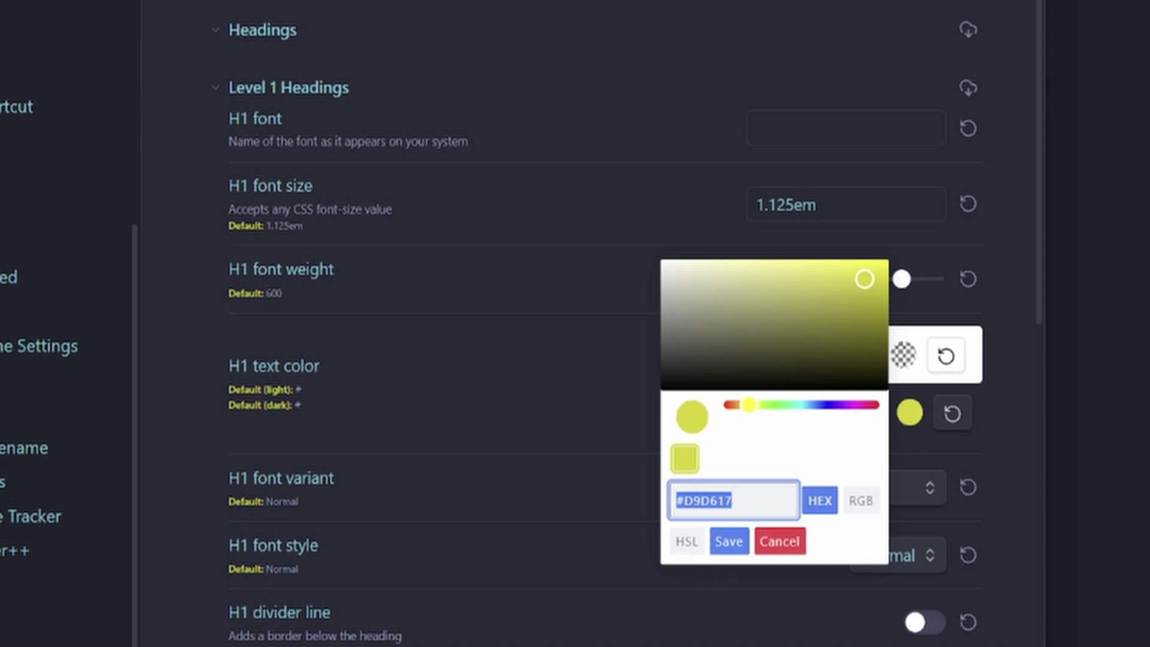
type("#D7d548")
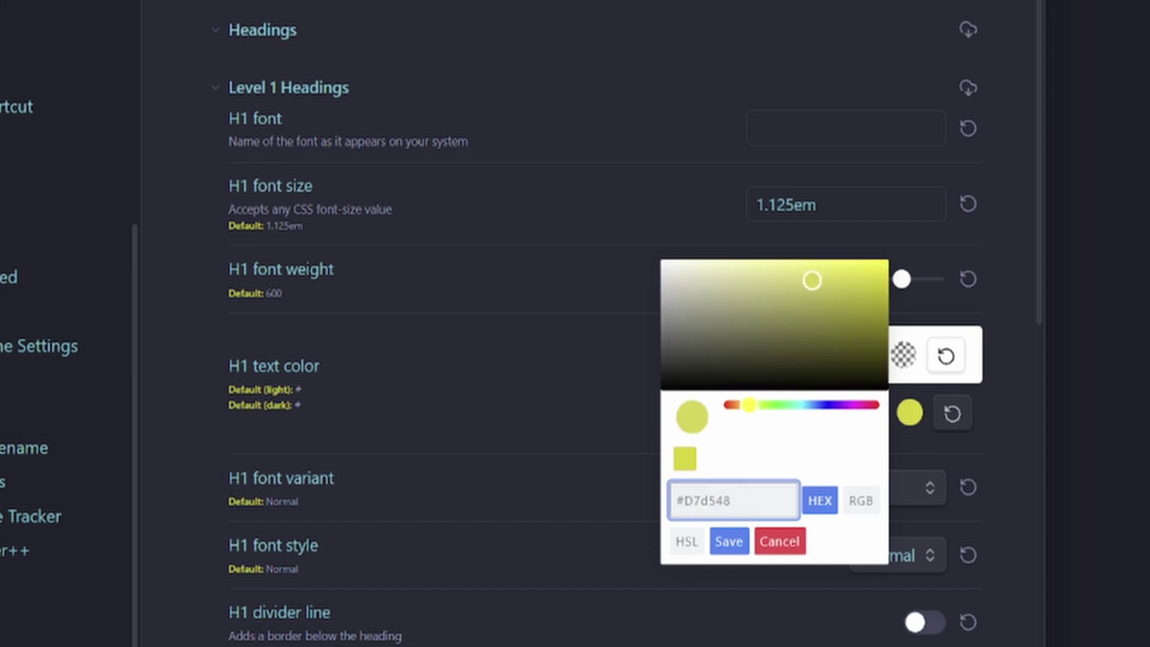
left_click(781, 545)
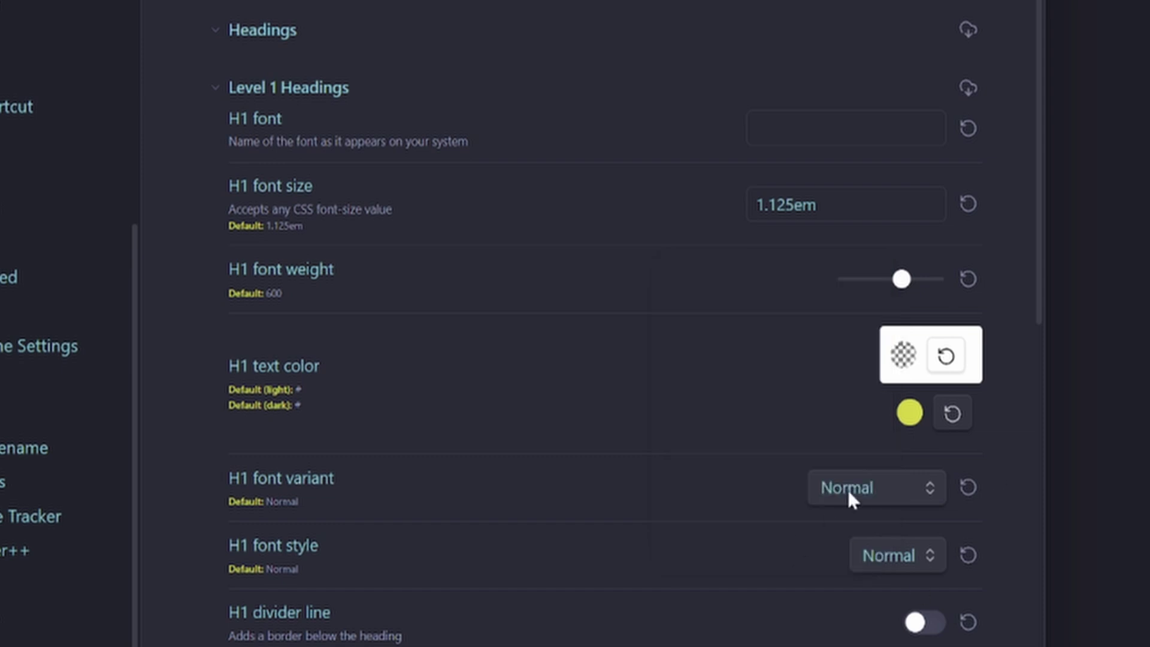
left_click(909, 413)
left_click(711, 500)
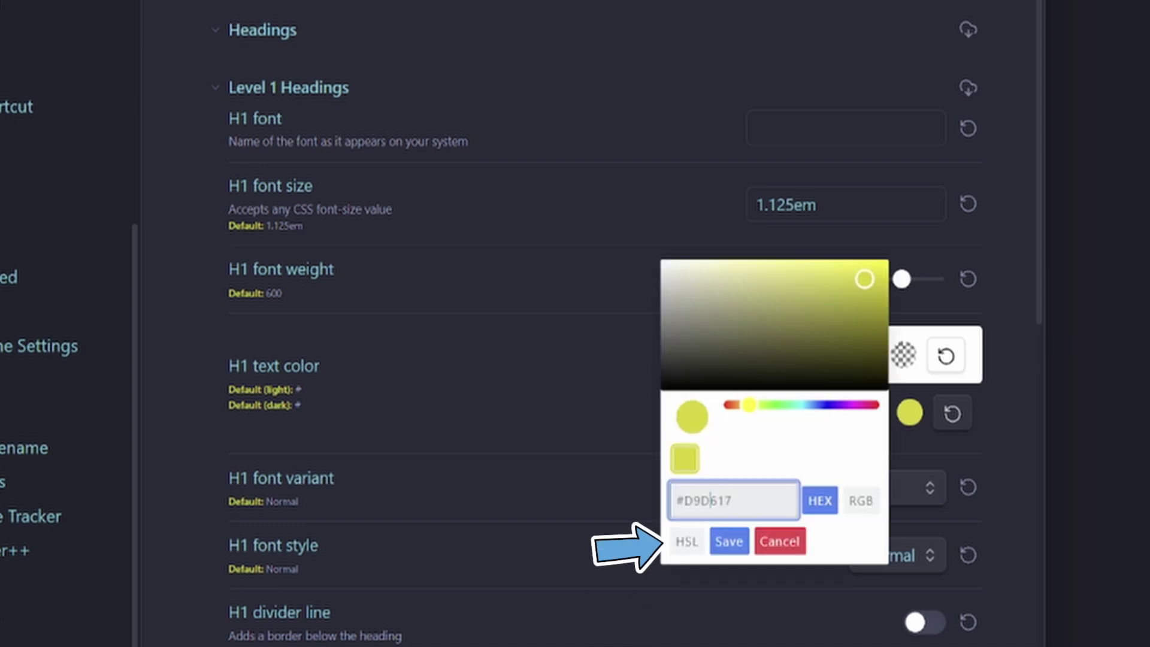
double_click(711, 501)
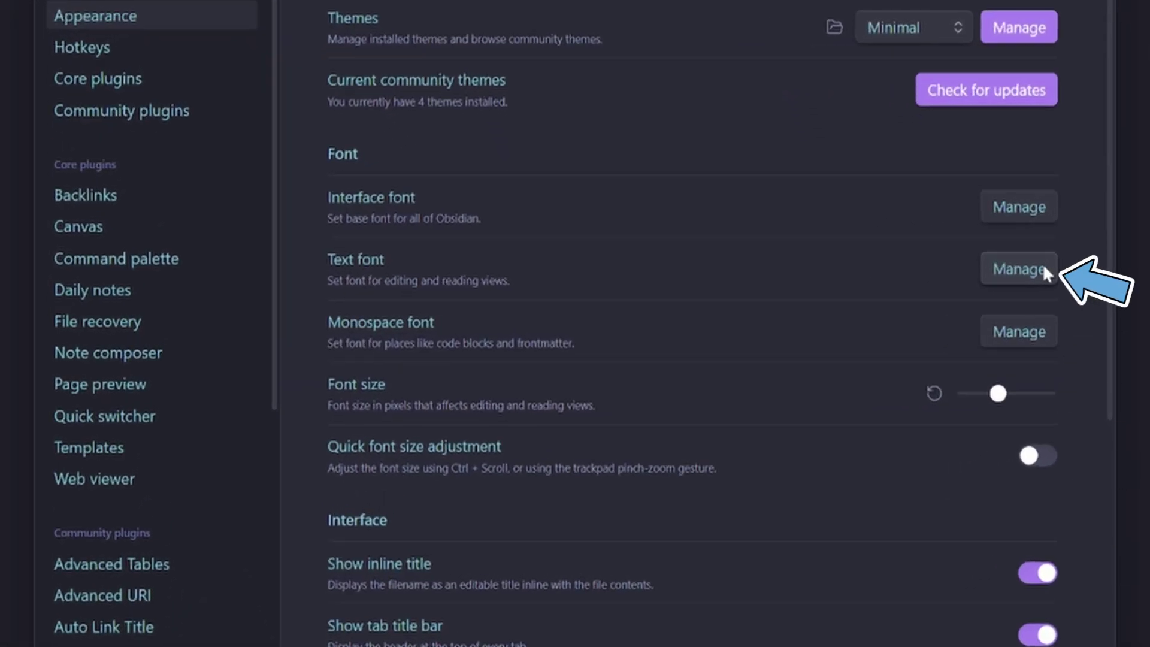
Step: Set both the text font and the interface font to Inter
left_click(1020, 269)
left_click(599, 376)
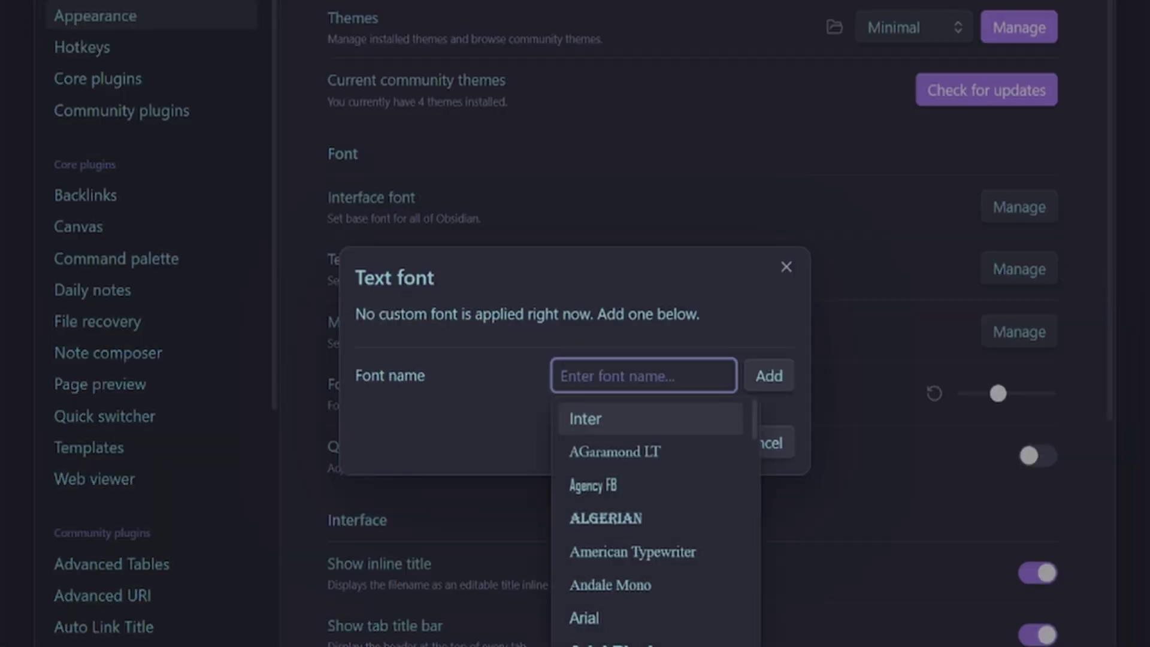
left_click(586, 419)
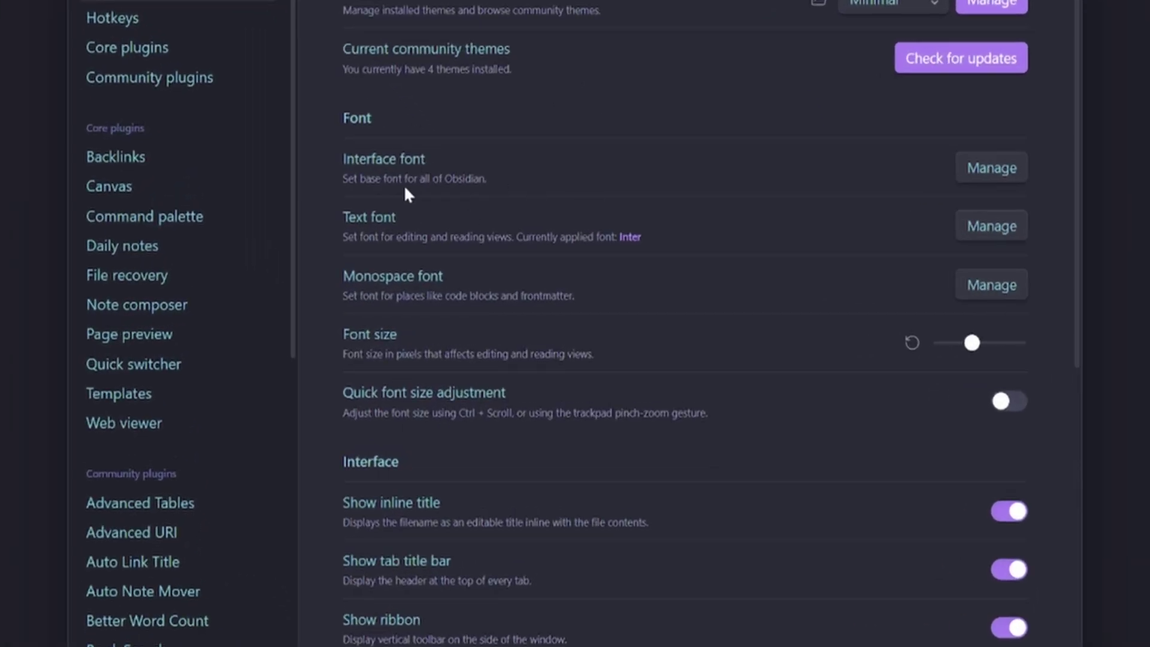
left_click(992, 168)
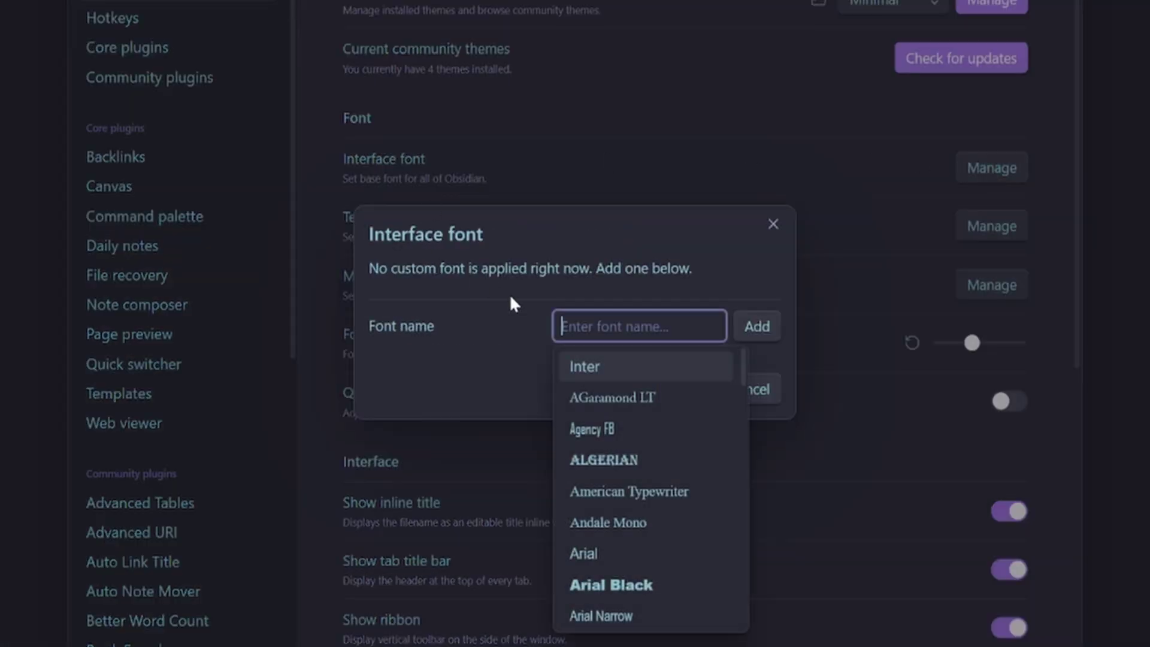
left_click(614, 368)
left_click(685, 415)
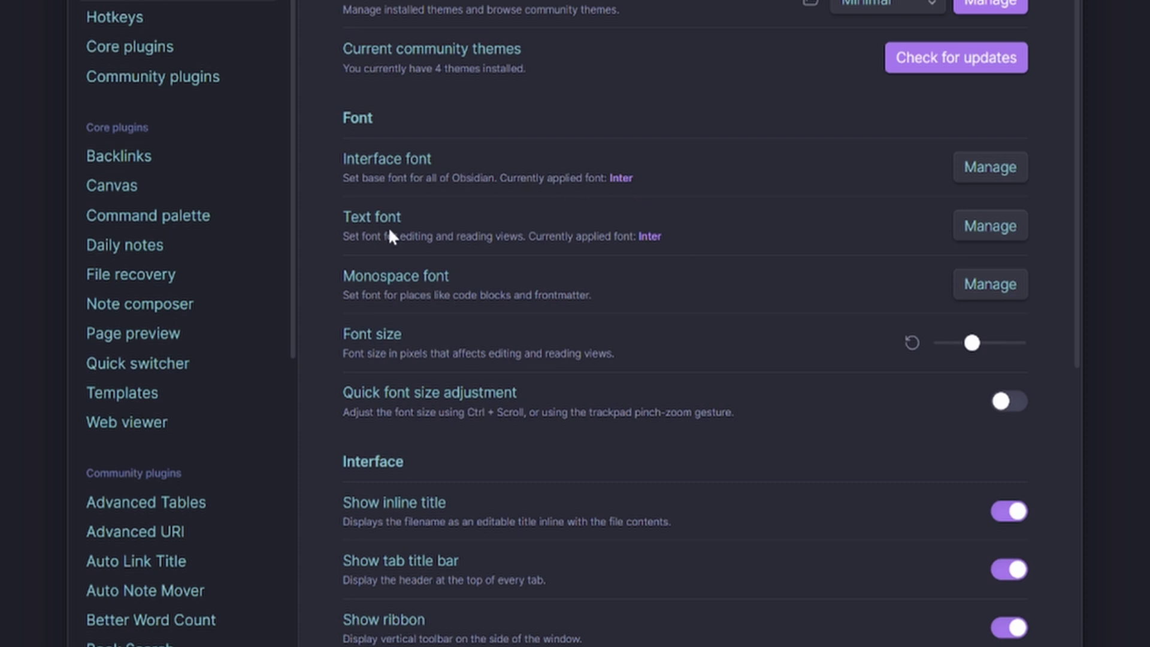
Step: Adjust the font size slider, settling on 16
mouse_move(966, 349)
mouse_move(976, 348)
left_mouse_down()
mouse_move(994, 350)
mouse_move(973, 351)
left_mouse_up()
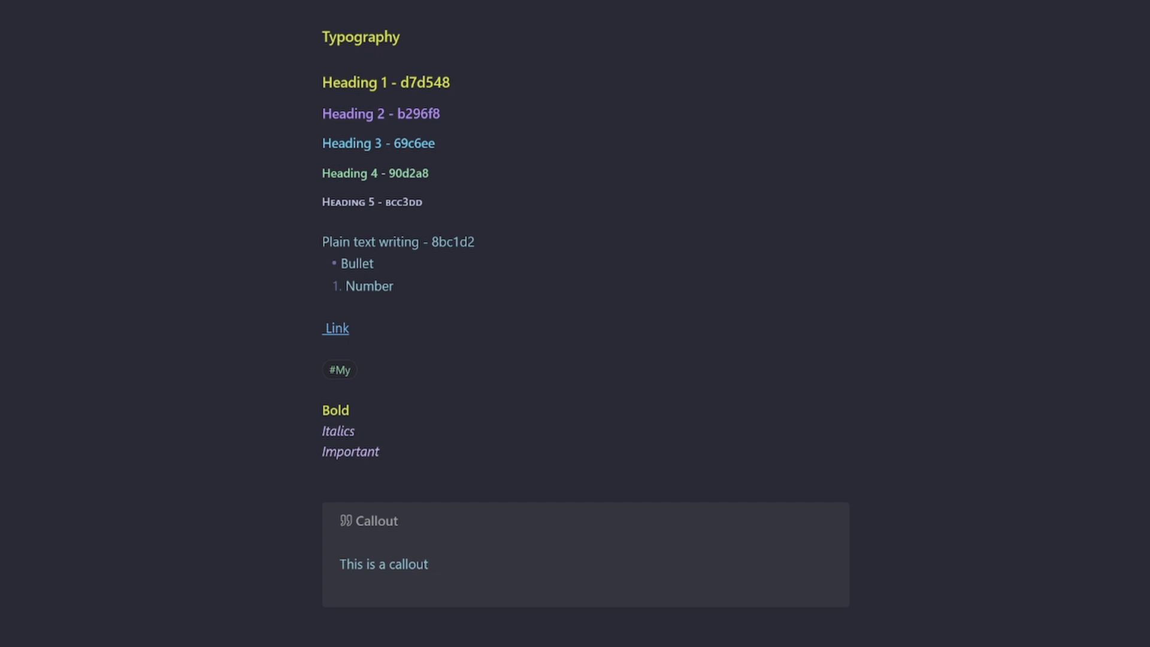
key("ctrl+comma")
Step: Switch on the cyber-theme CSS snippet and check how the Link line now renders
left_click_drag(952, 264, 952, 582)
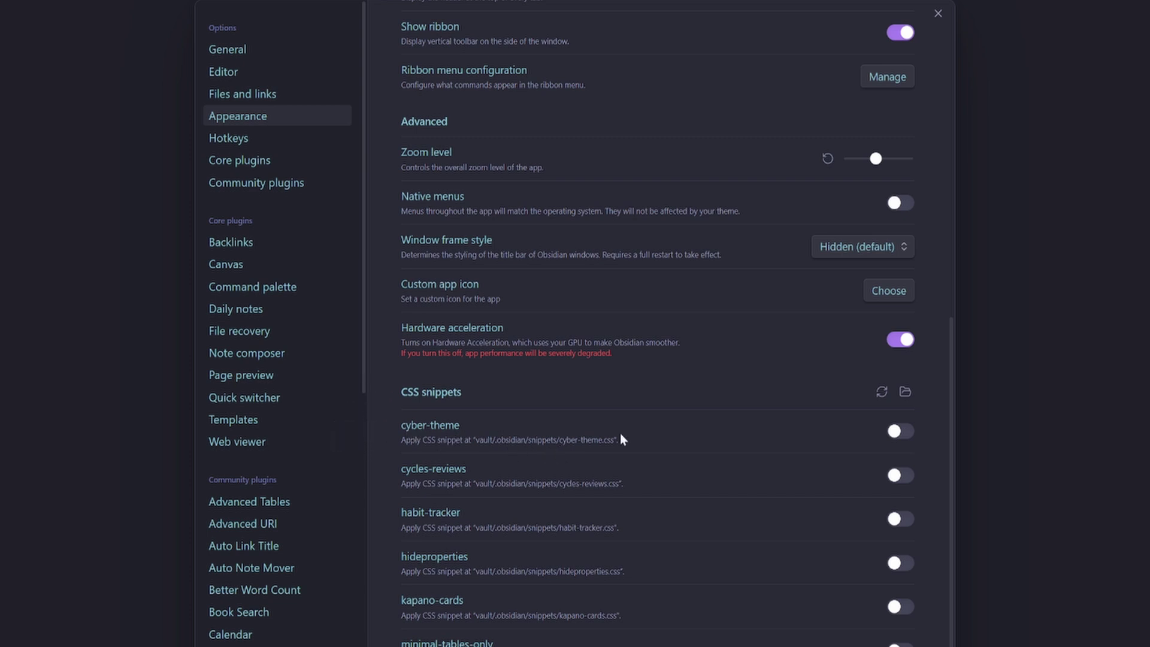
left_click(903, 432)
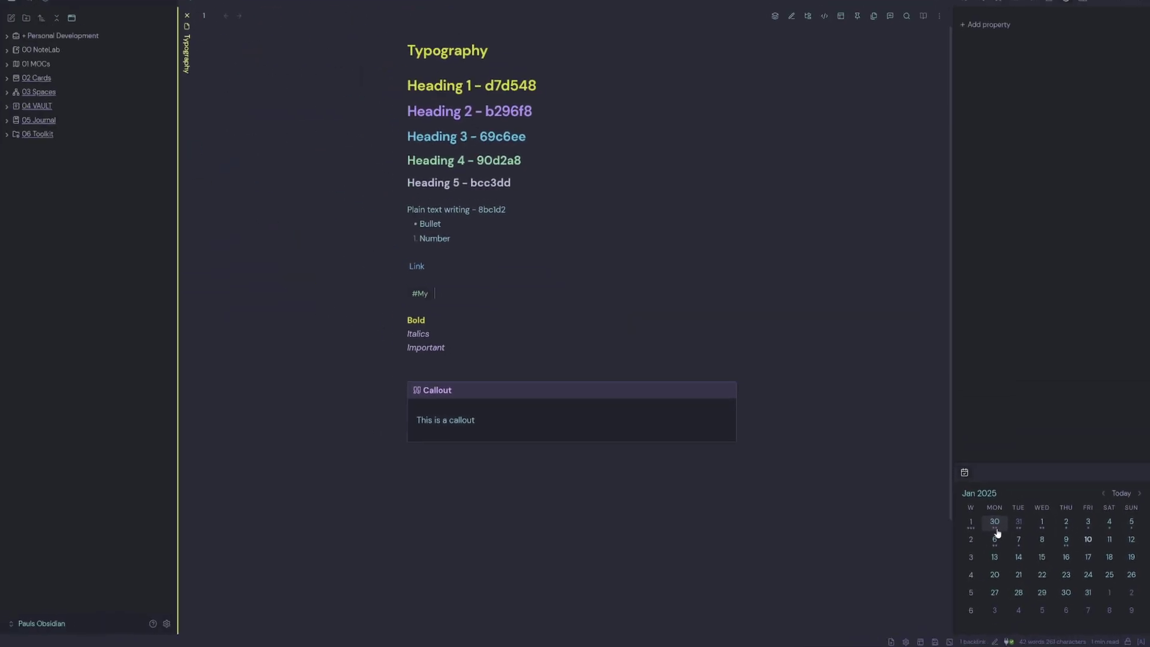
key("Up")
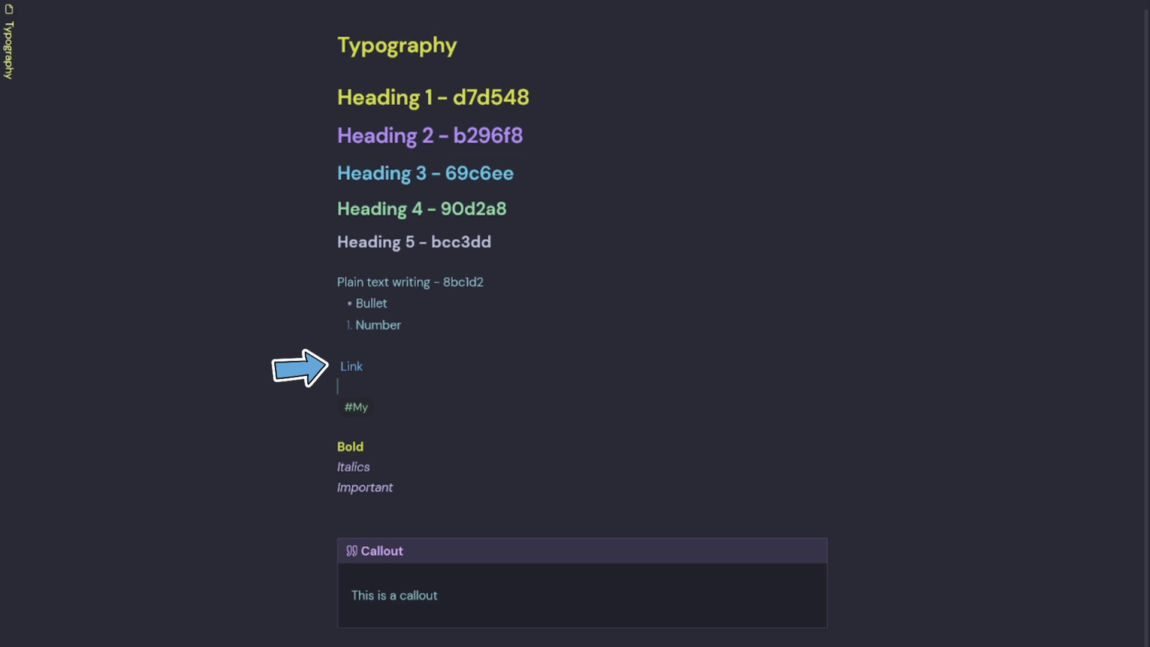
key("Up")
key("Down")
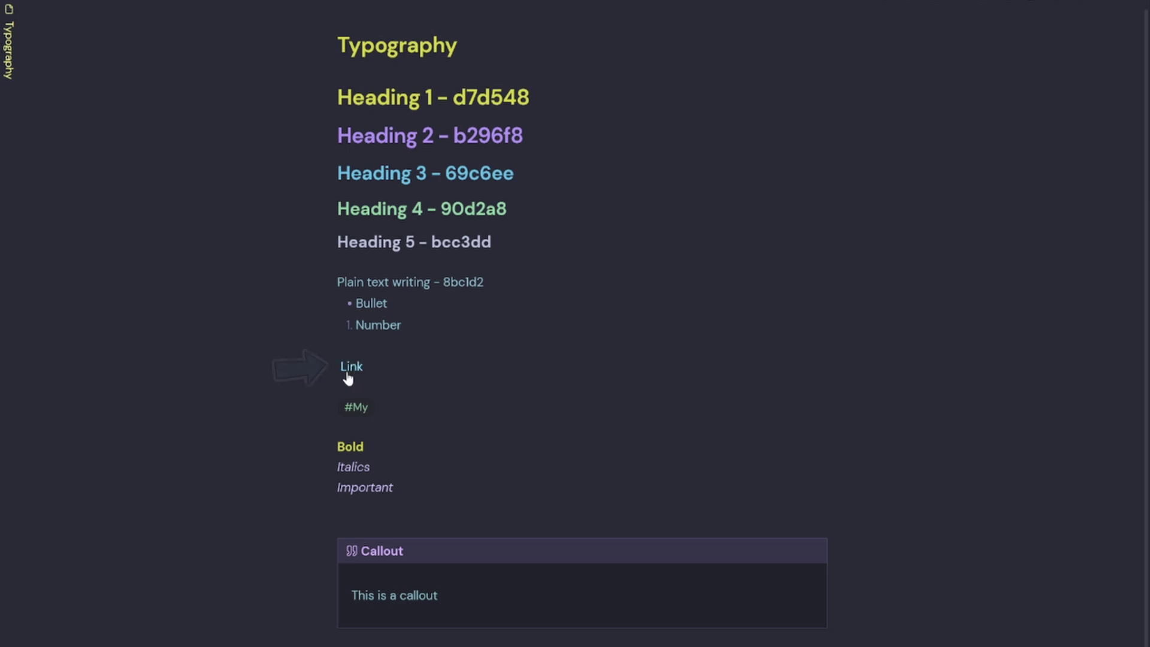
Step: Step onto and off the Link line to view its source, then return to Appearance settings
key("Up")
key("Down")
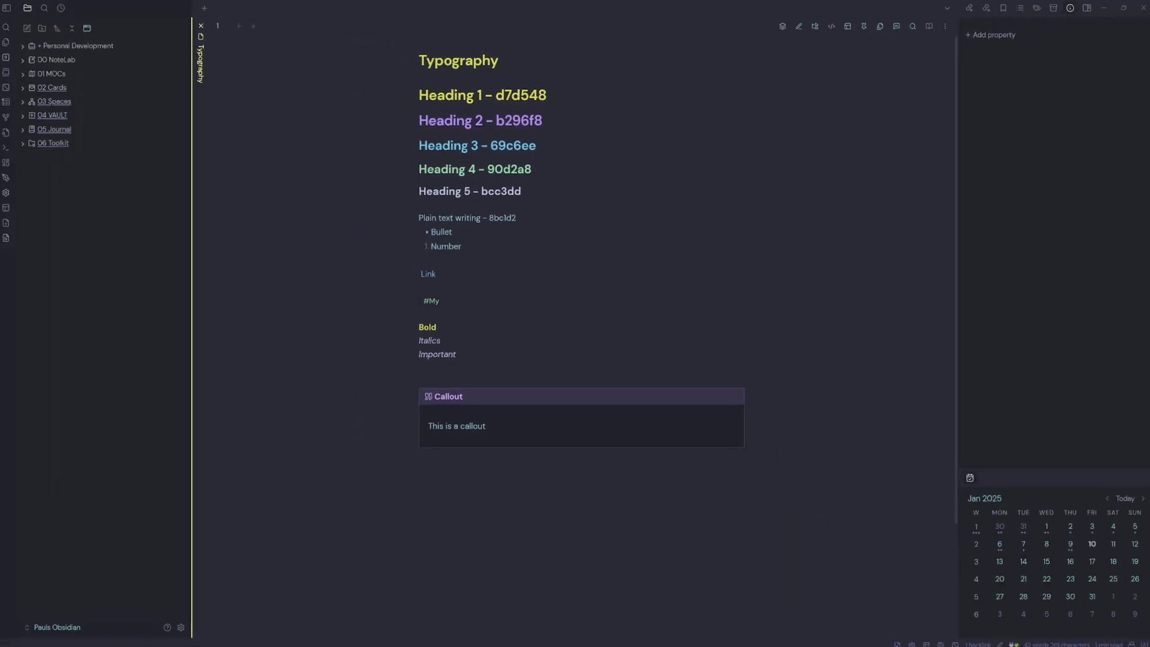
left_click(185, 625)
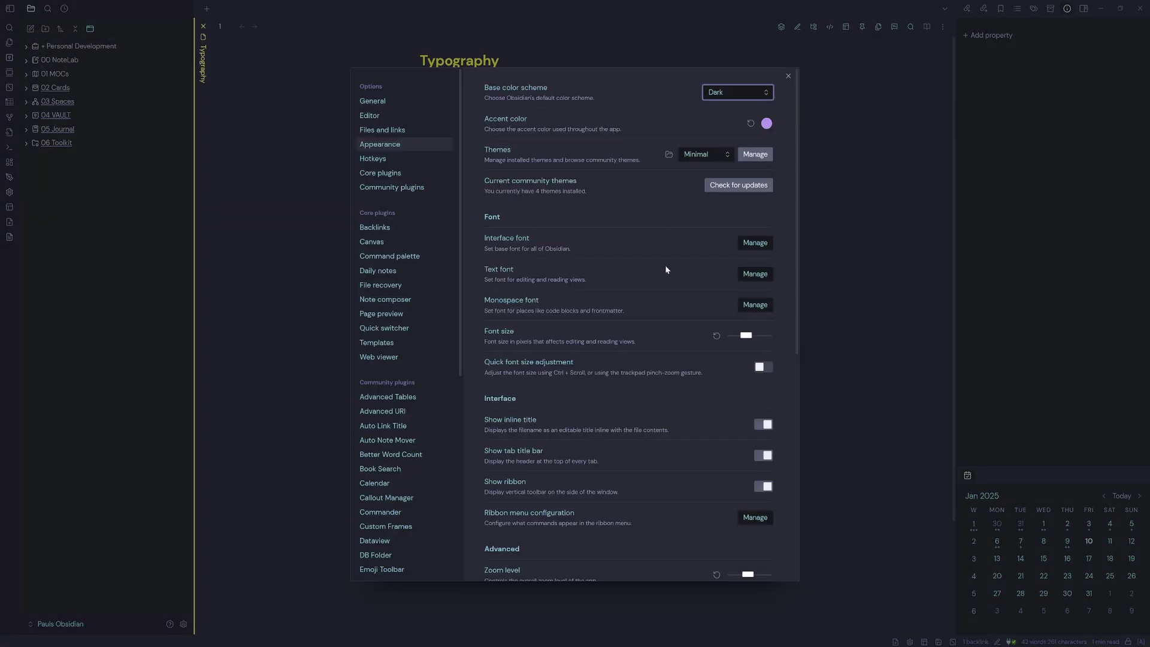
Step: Change Minimal's Level 1 Headings text colour to bright green #0BE028 and save
scroll(380, 441, "down", 6)
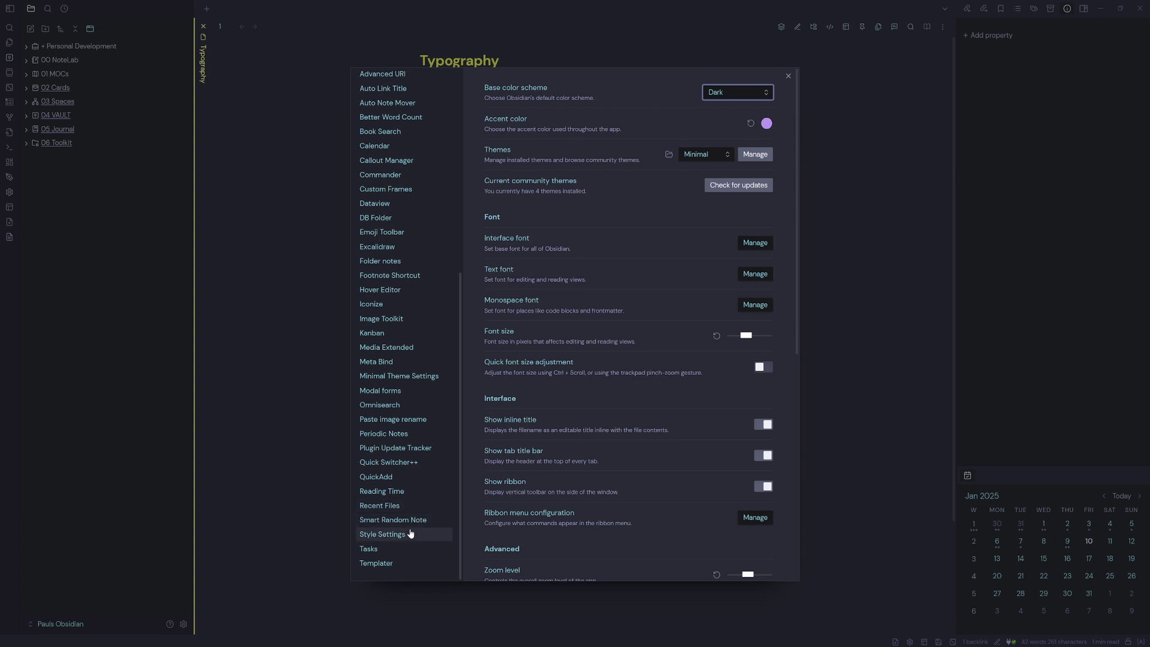
left_click(410, 534)
left_click(507, 170)
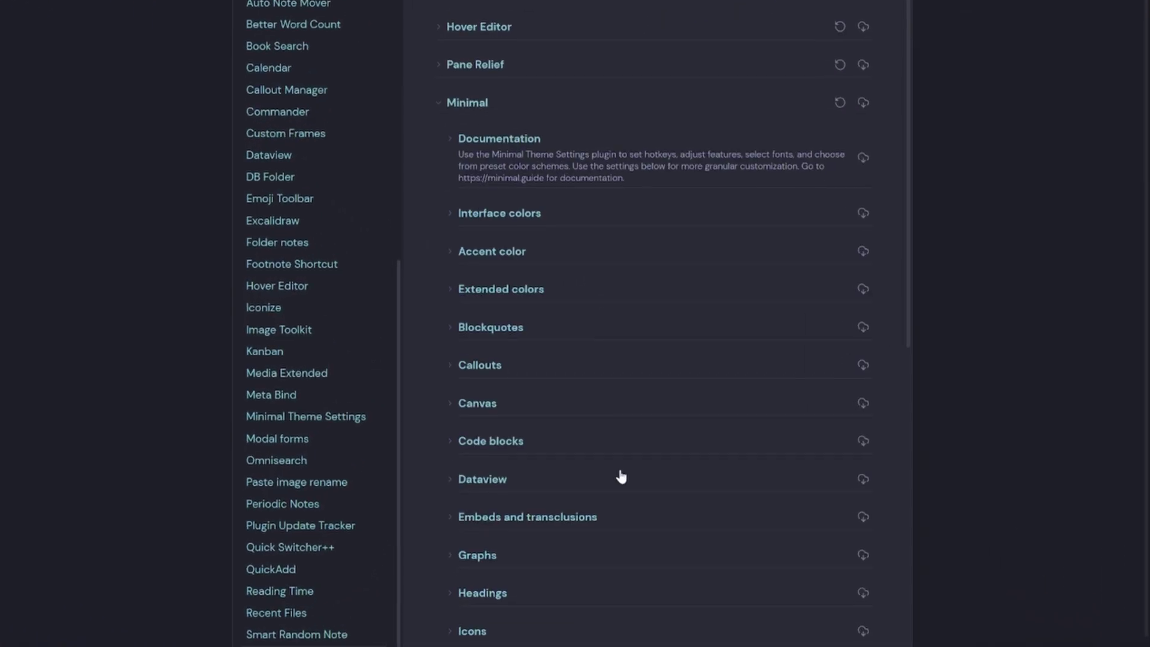
scroll(620, 476, "down", 5)
left_click(486, 240)
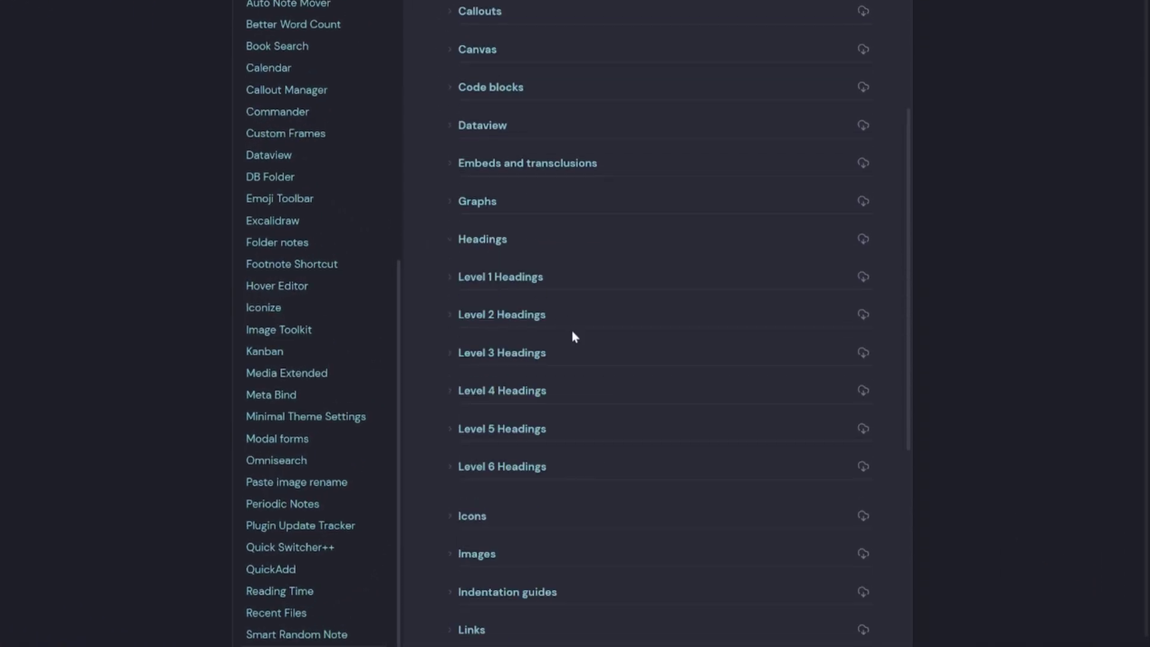
left_click(533, 279)
left_click(827, 497)
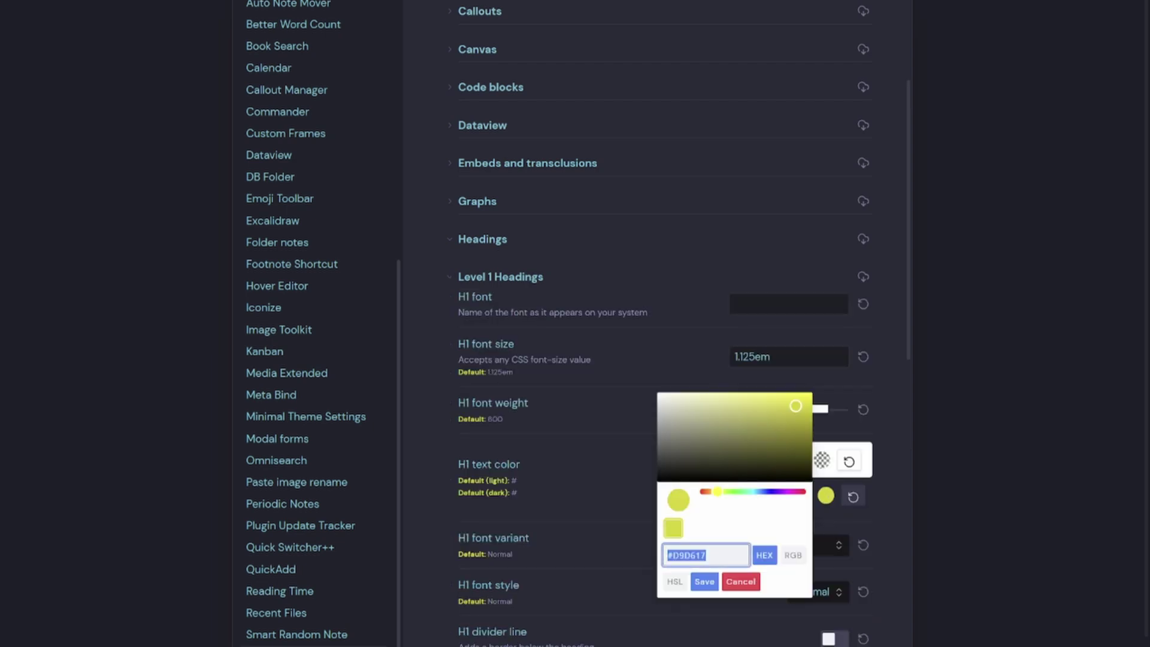
double_click(689, 556)
left_click(738, 492)
left_click(805, 404)
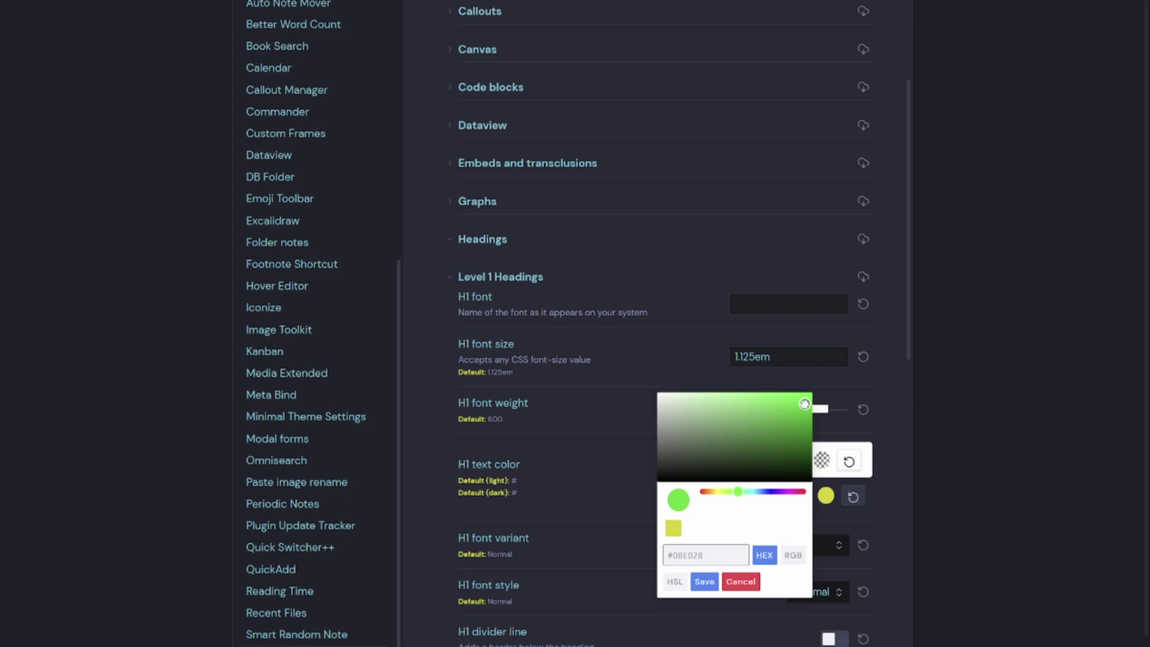
left_click(705, 582)
Step: Check that Heading 1 in the Typography note is now green
left_click(788, 82)
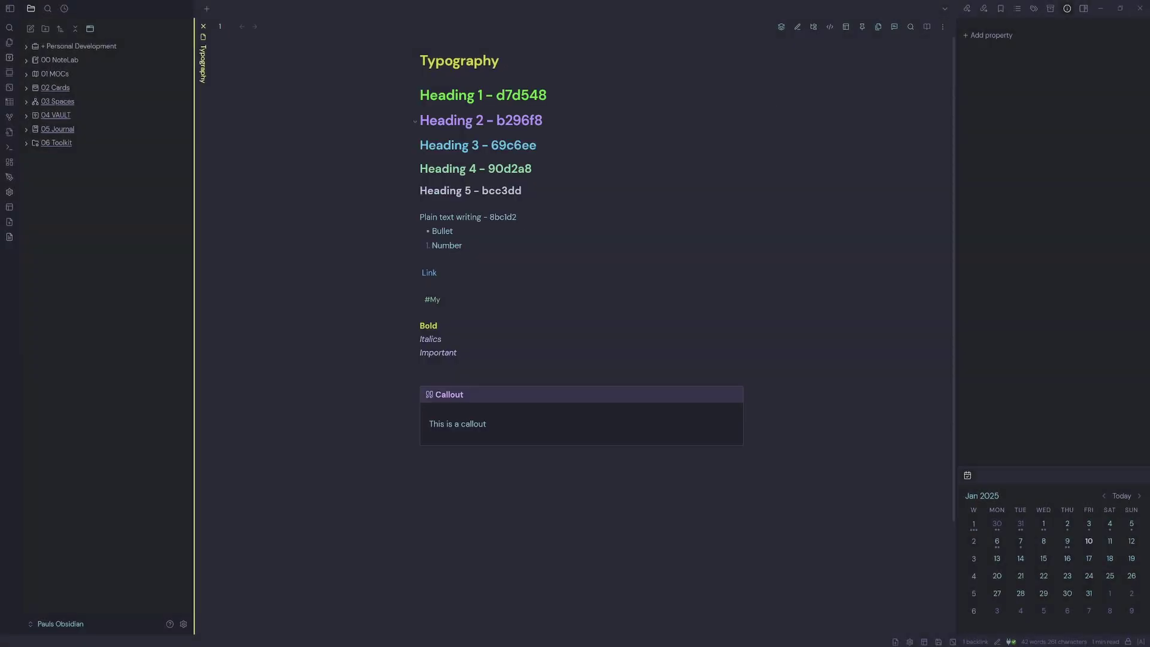
left_click_drag(420, 95, 563, 95)
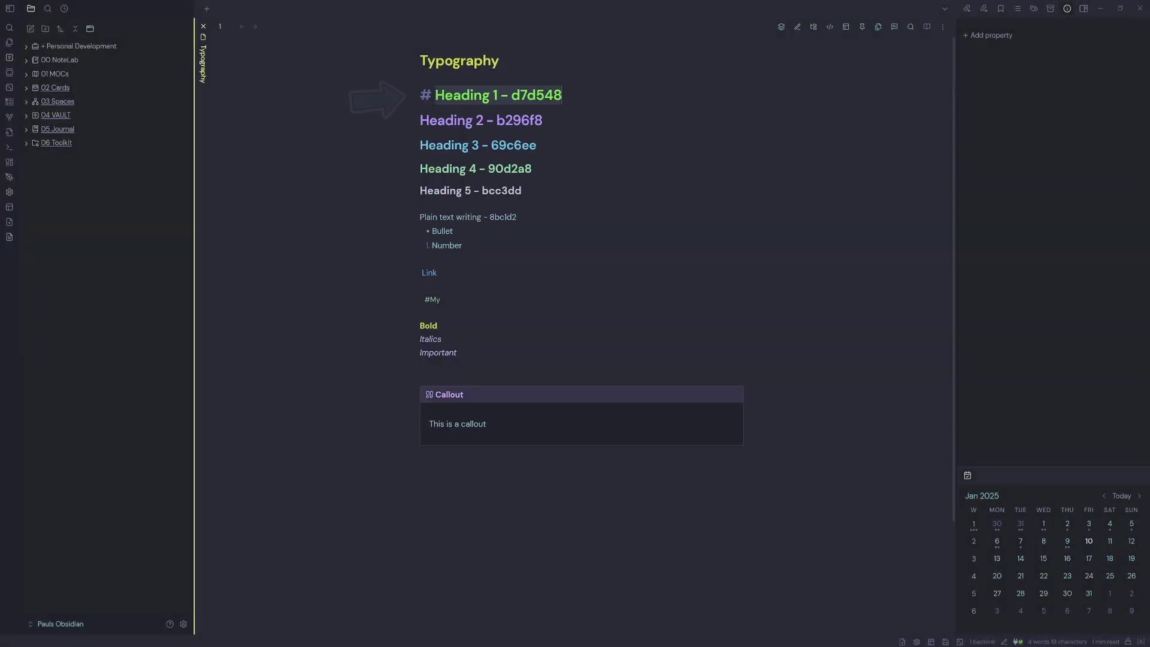
left_click(571, 145)
left_click(563, 95)
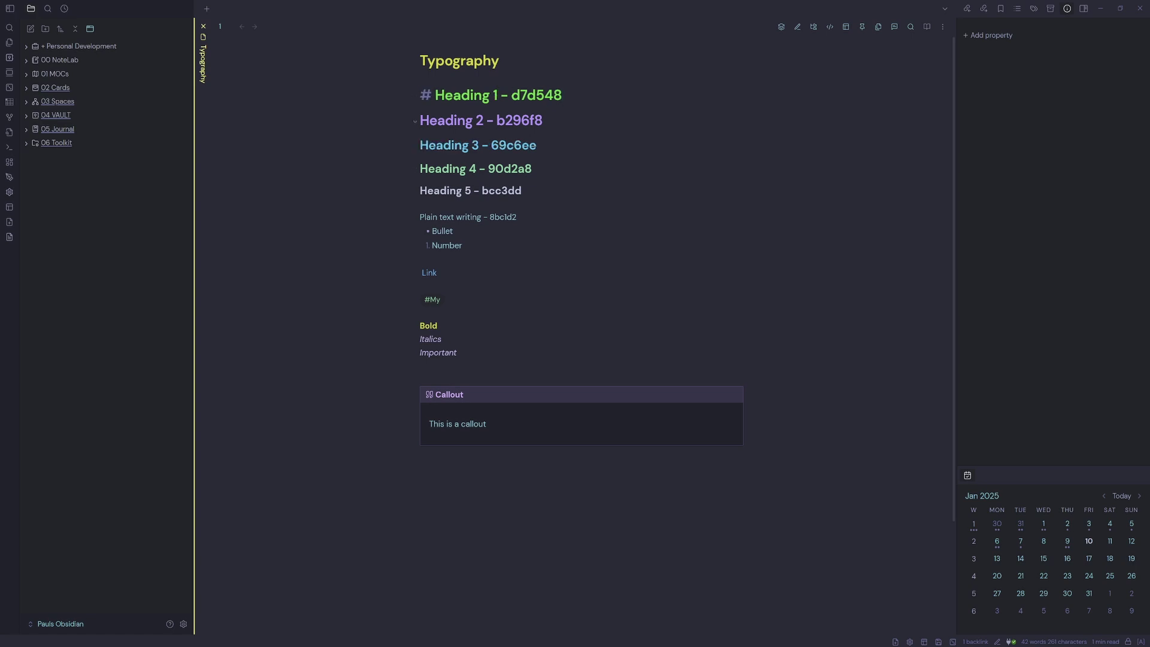
Step: Reopen the H1 text colour picker under Minimal's Style Settings
left_click(184, 624)
scroll(409, 522, "down", 5)
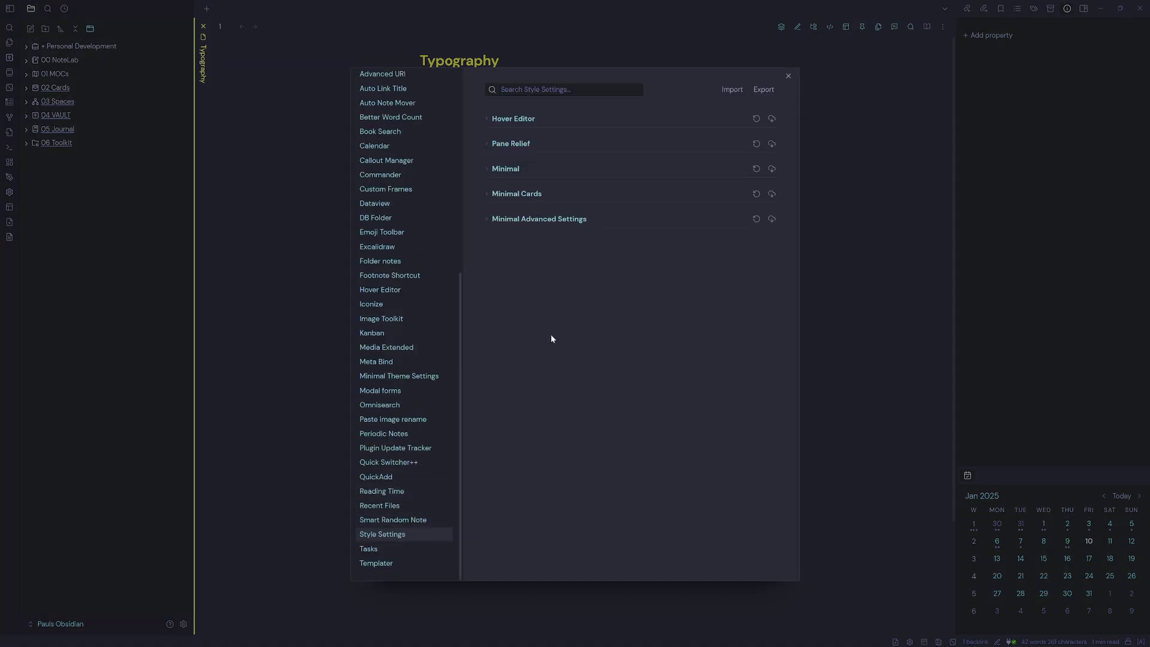
left_click(505, 171)
scroll(547, 390, "down", 5)
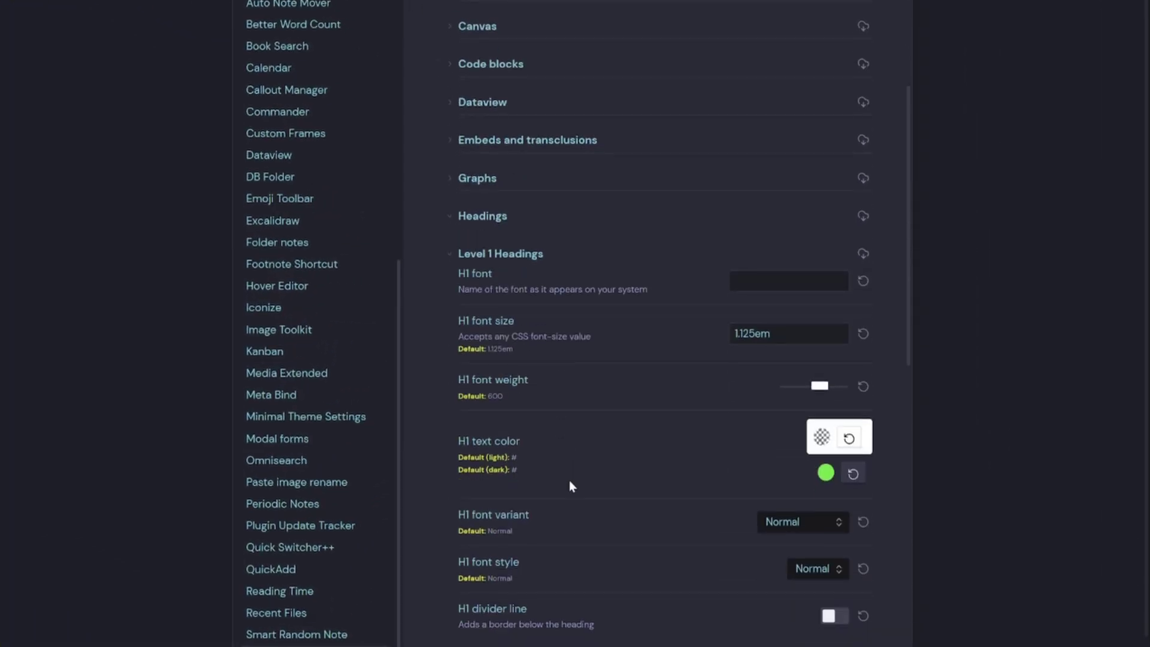
scroll(569, 481, "down", 2)
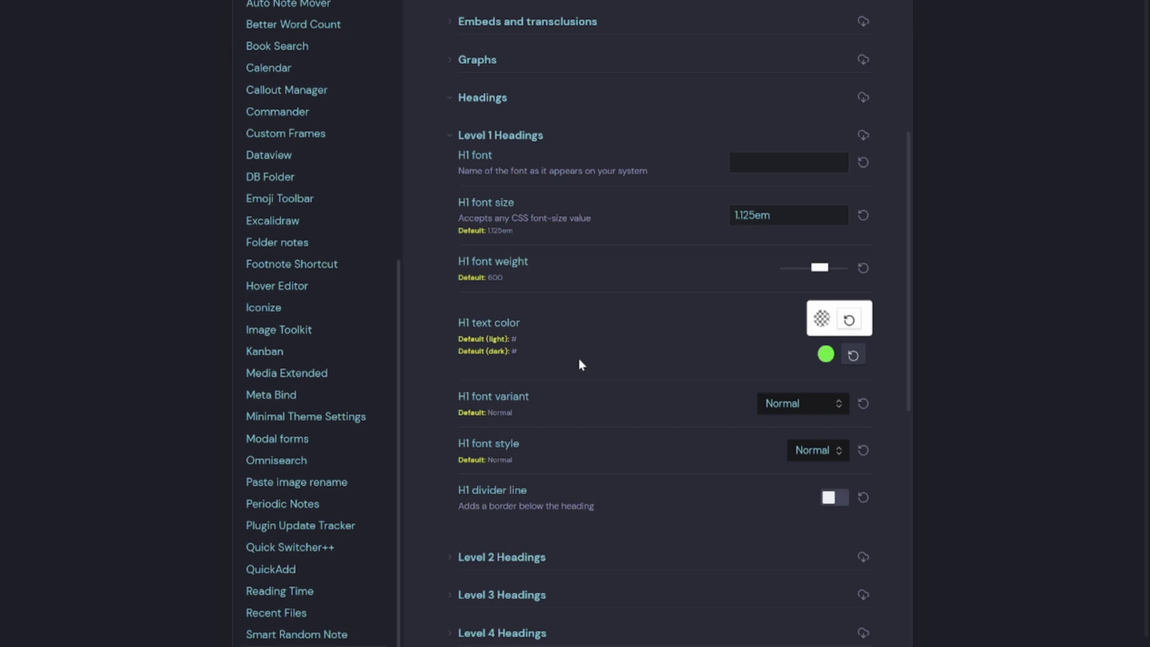
left_click(825, 354)
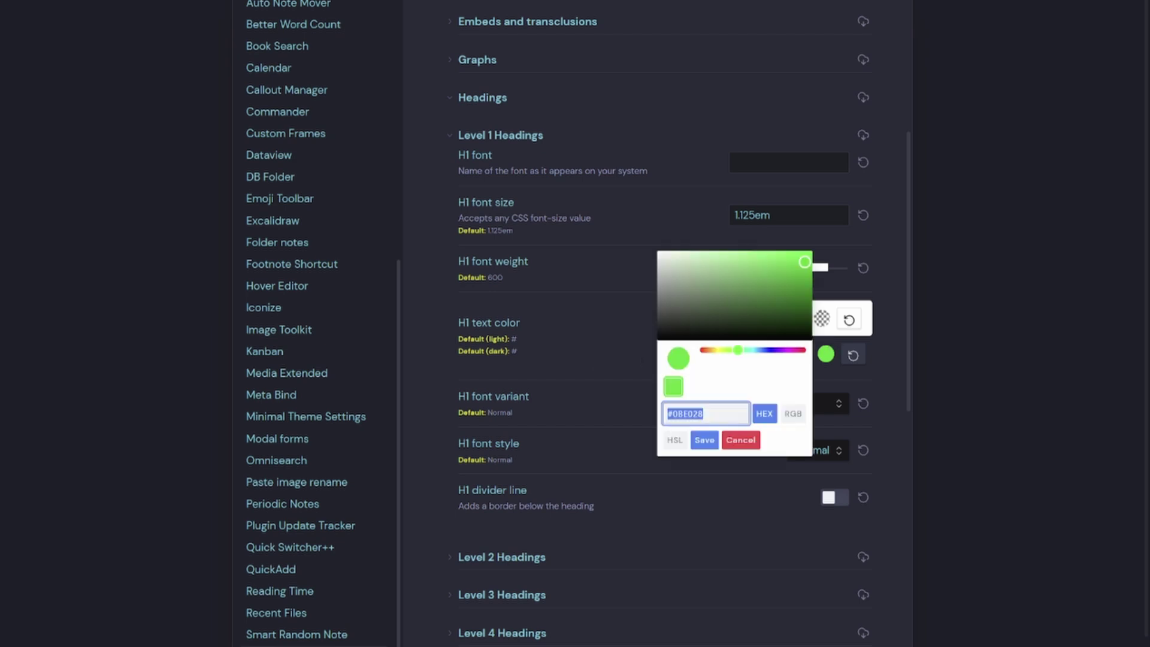
left_click(684, 413)
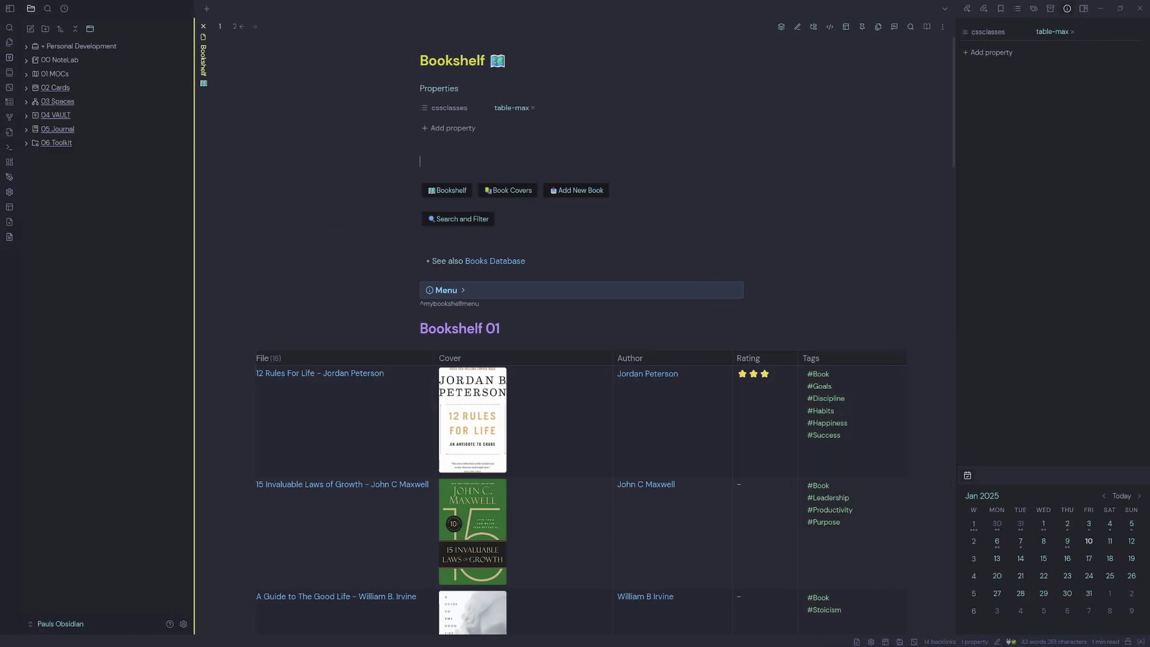
Step: Remove the table-max class from the Bookshelf note's cssclasses property
left_click(532, 109)
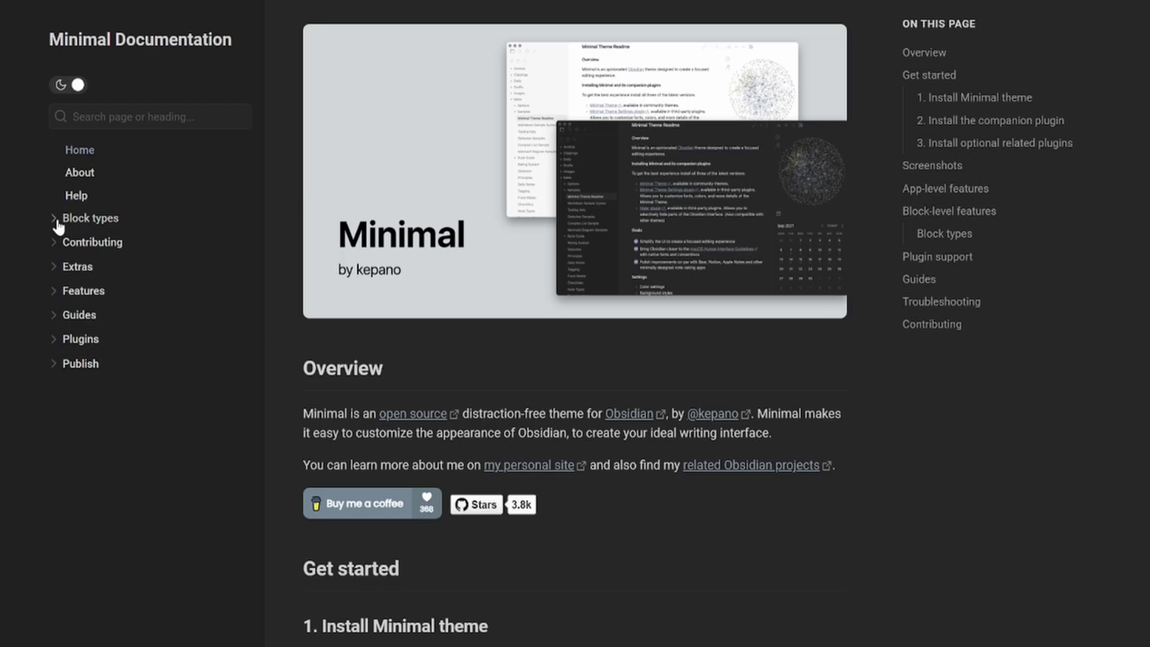
left_click(57, 220)
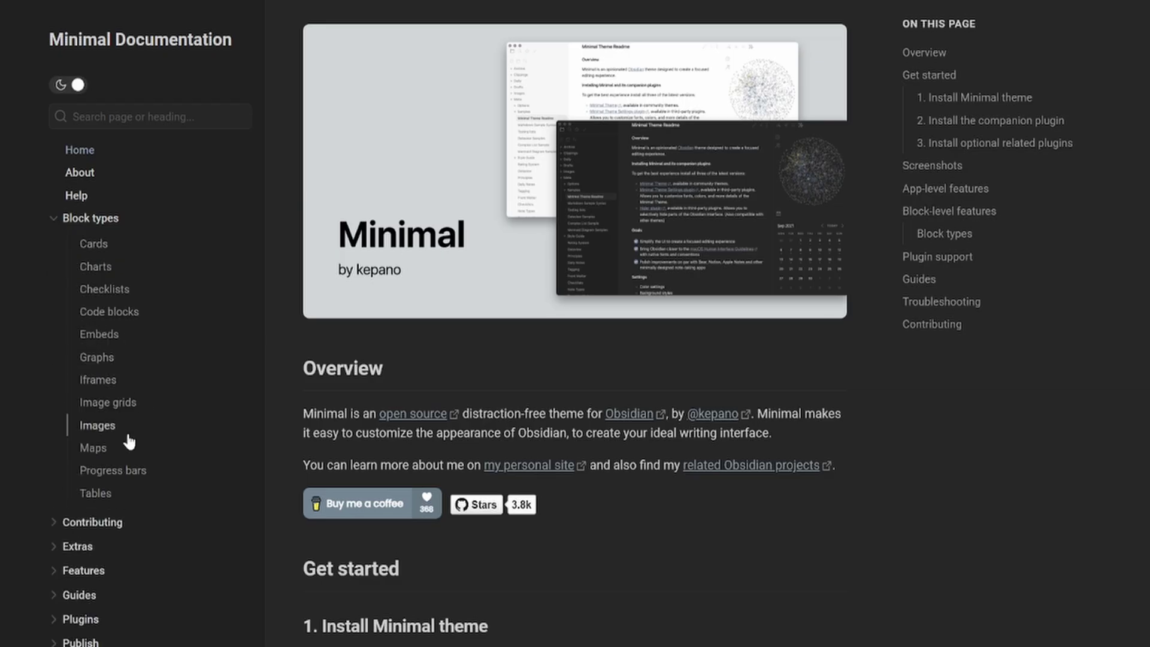
Step: Open the Minimal docs Tables page and copy the table-100 helper class name
left_click(106, 496)
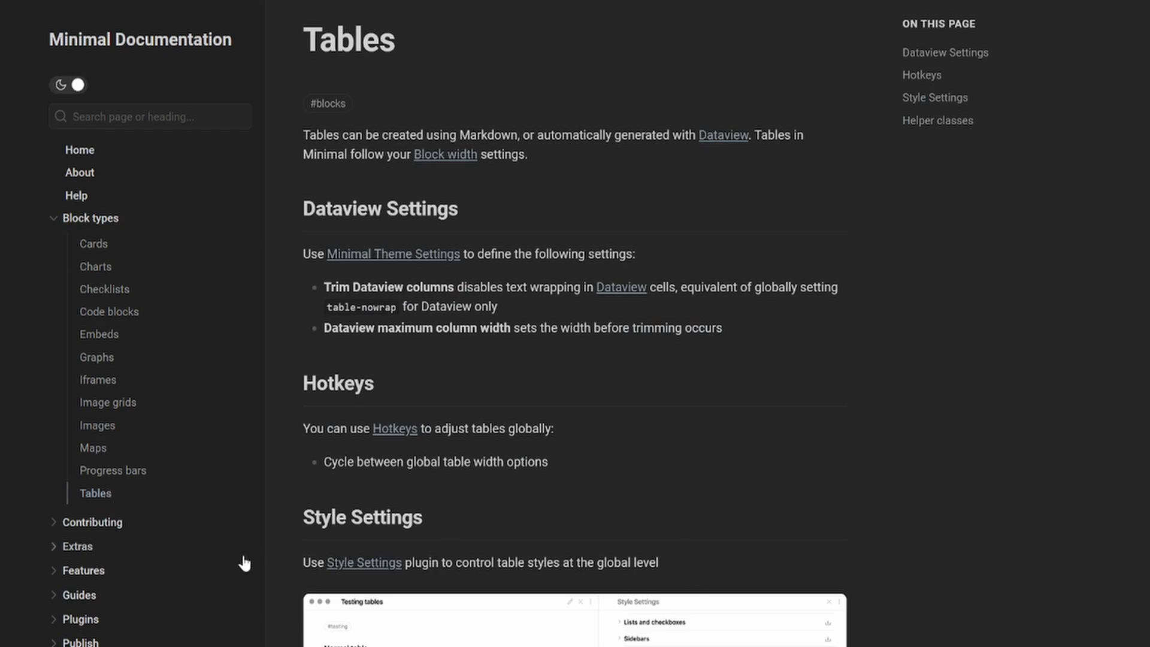
left_click(107, 495)
scroll(559, 390, "down", 10)
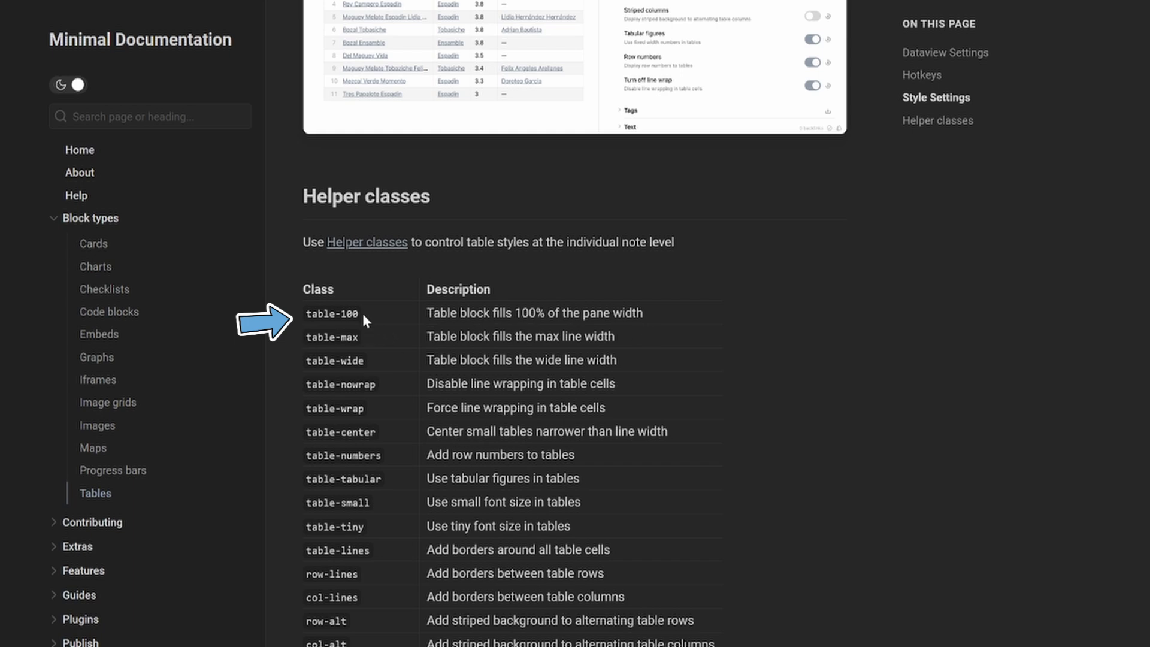
left_click_drag(361, 311, 300, 313)
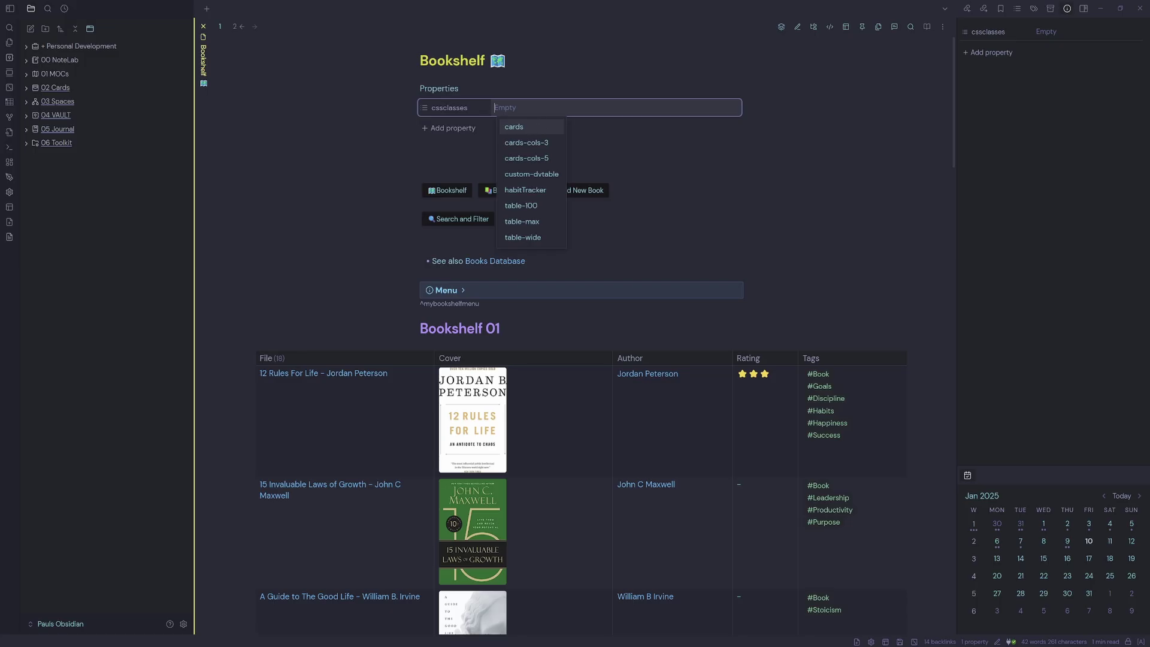
Step: Add table-100 and table-max to the Bookshelf note's cssclasses
type("table-100")
left_click(524, 131)
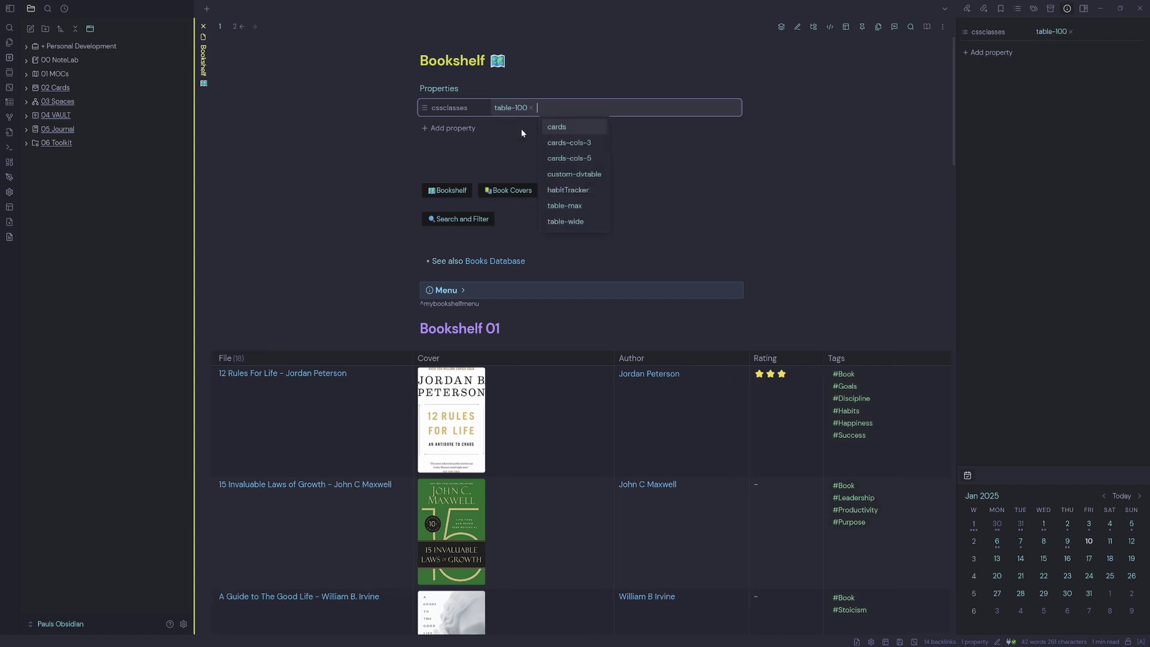
key("BackSpace")
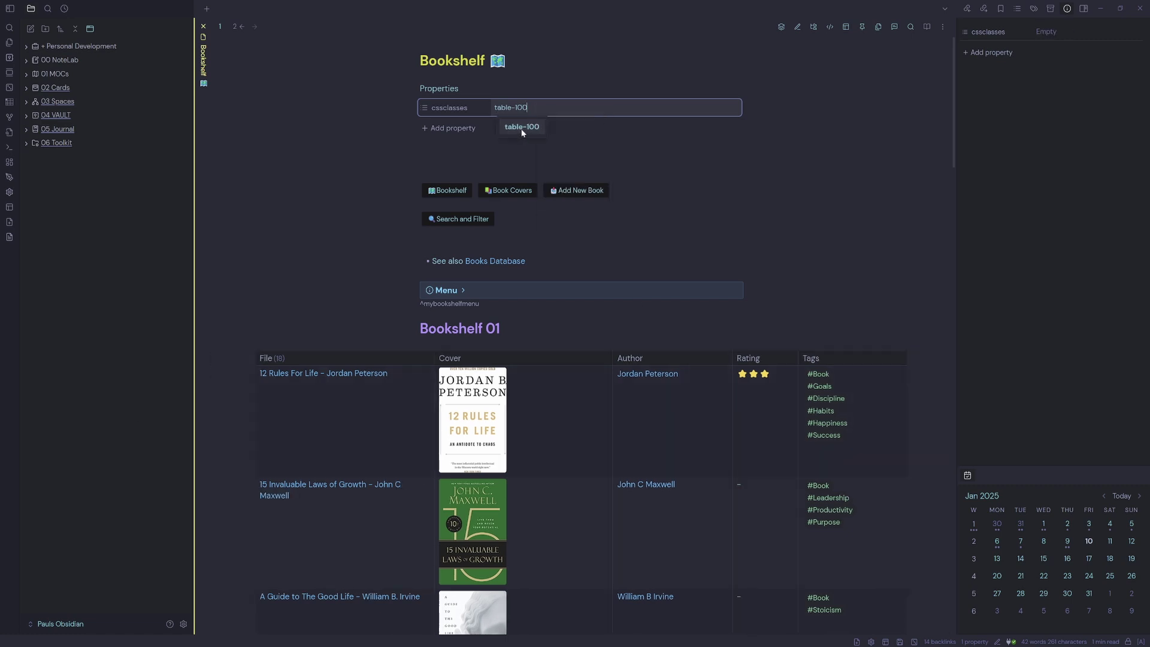
left_click(522, 130)
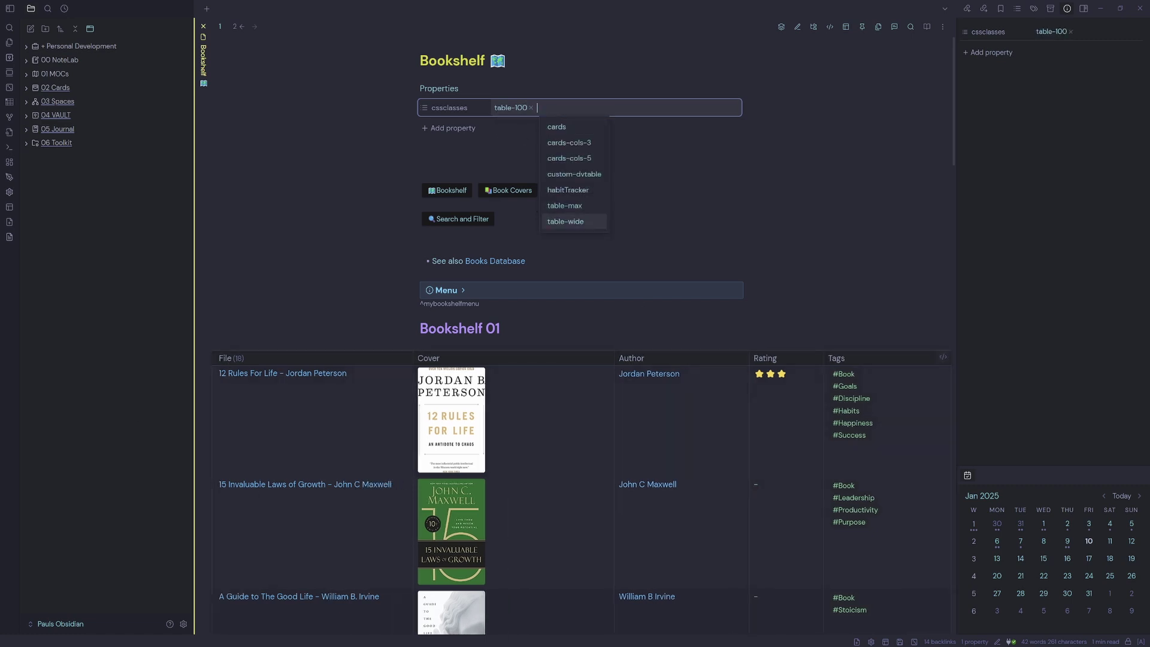
left_click(565, 205)
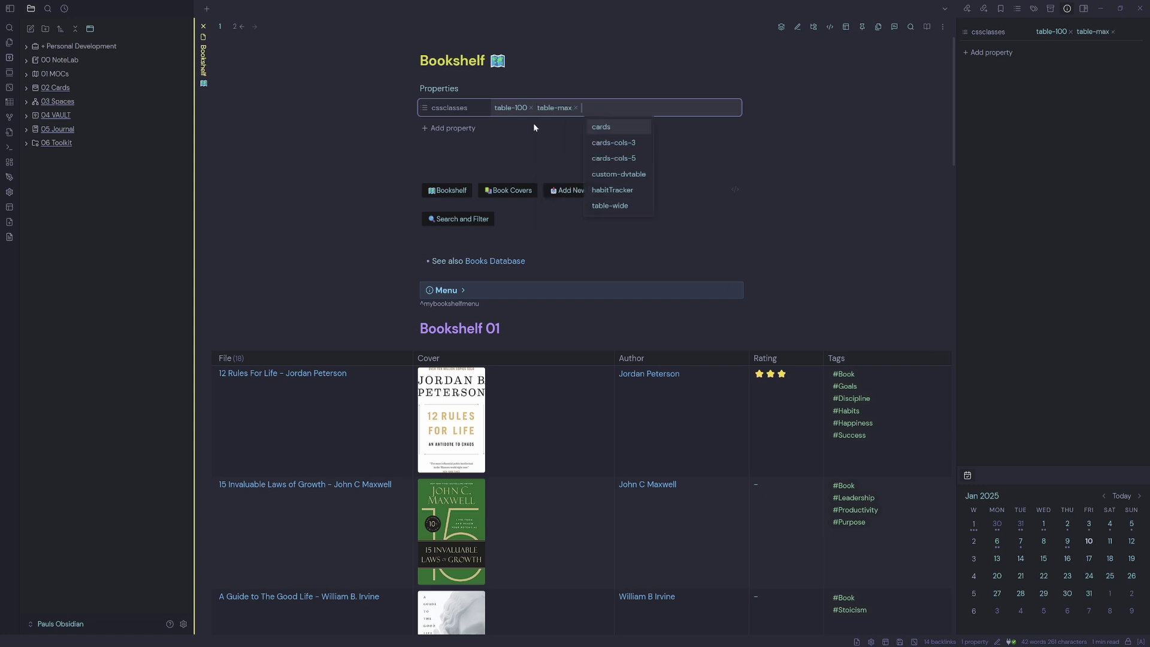
Step: Remove table-100 and table-max, leaving only table-wide, then bring up saved workspace layouts
left_click(530, 108)
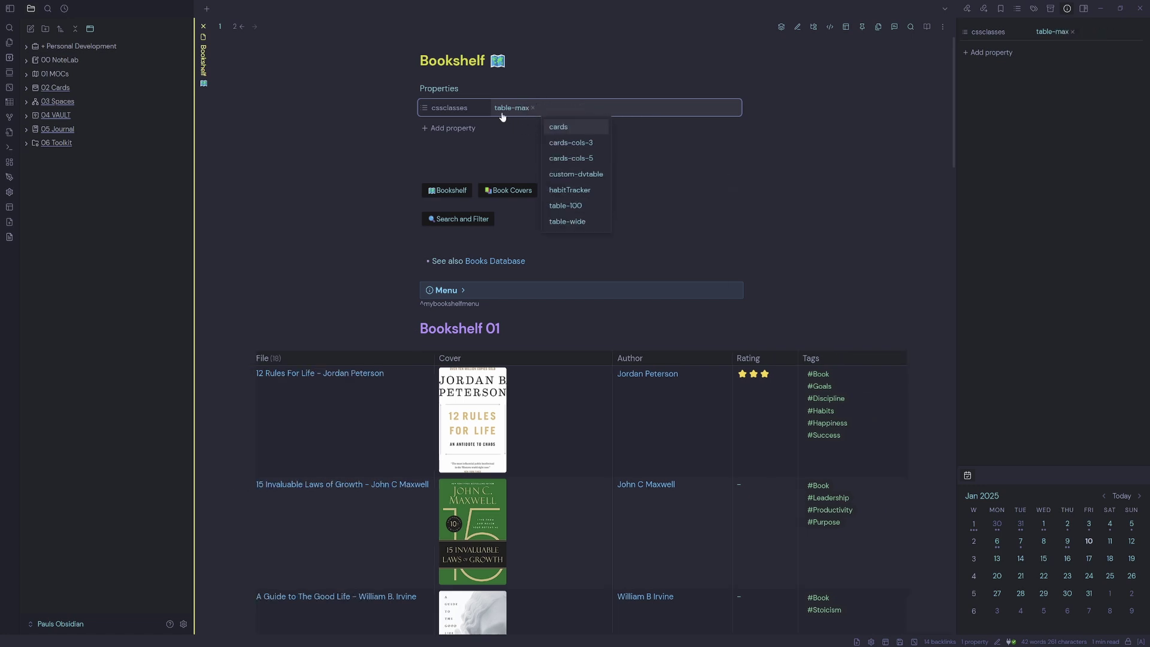
left_click(533, 107)
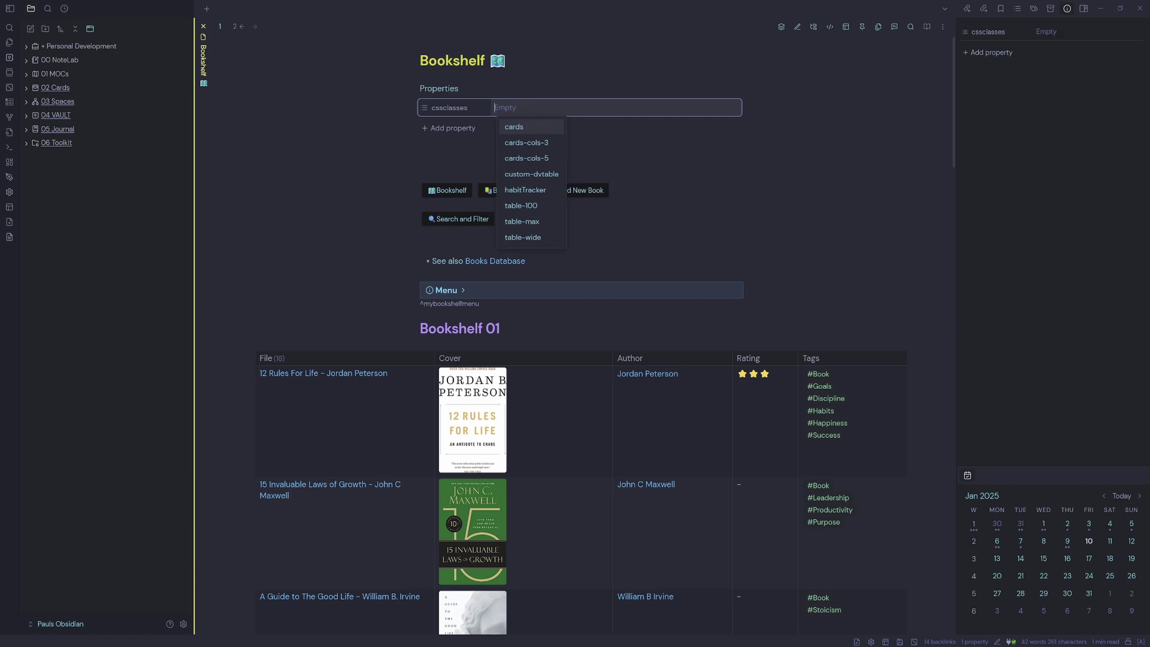
type("table")
left_click(521, 158)
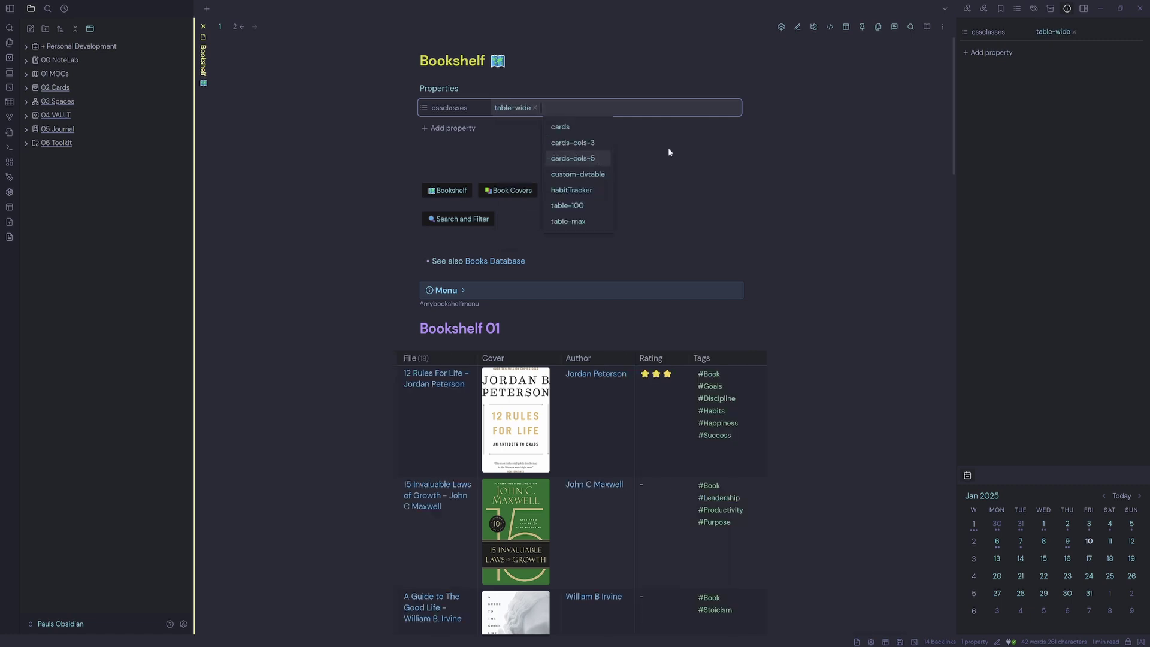
key("Escape")
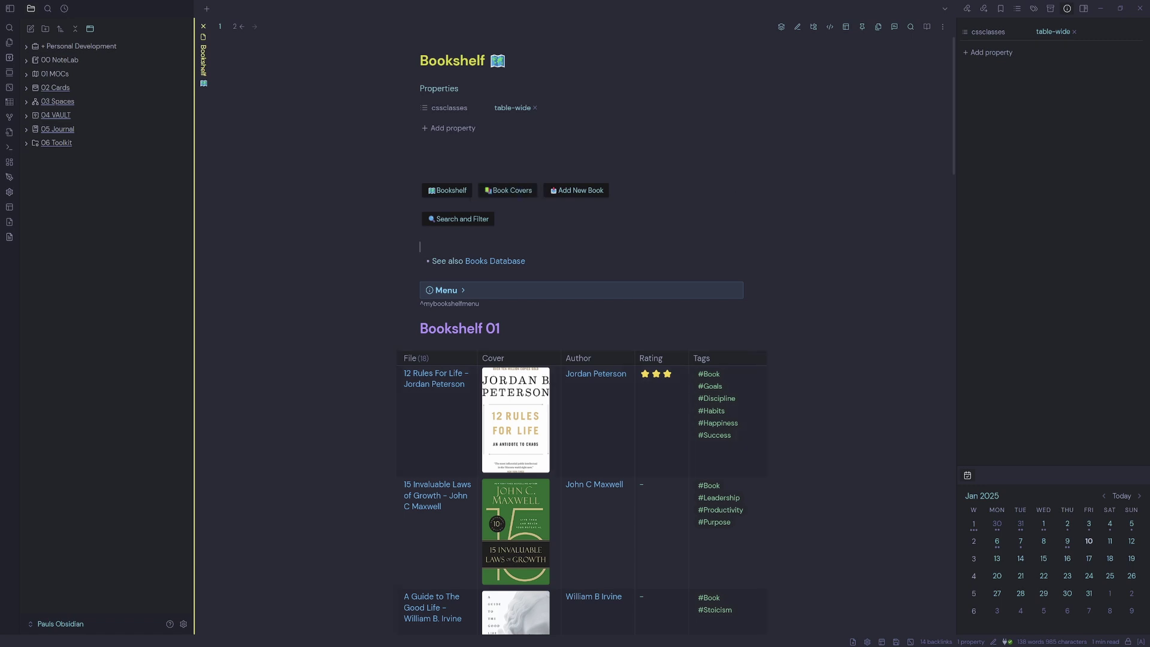
left_click(881, 642)
Step: Load the Cycles and Reviews layout, review the CSS snippets list, then open Daily Habits
left_click(658, 417)
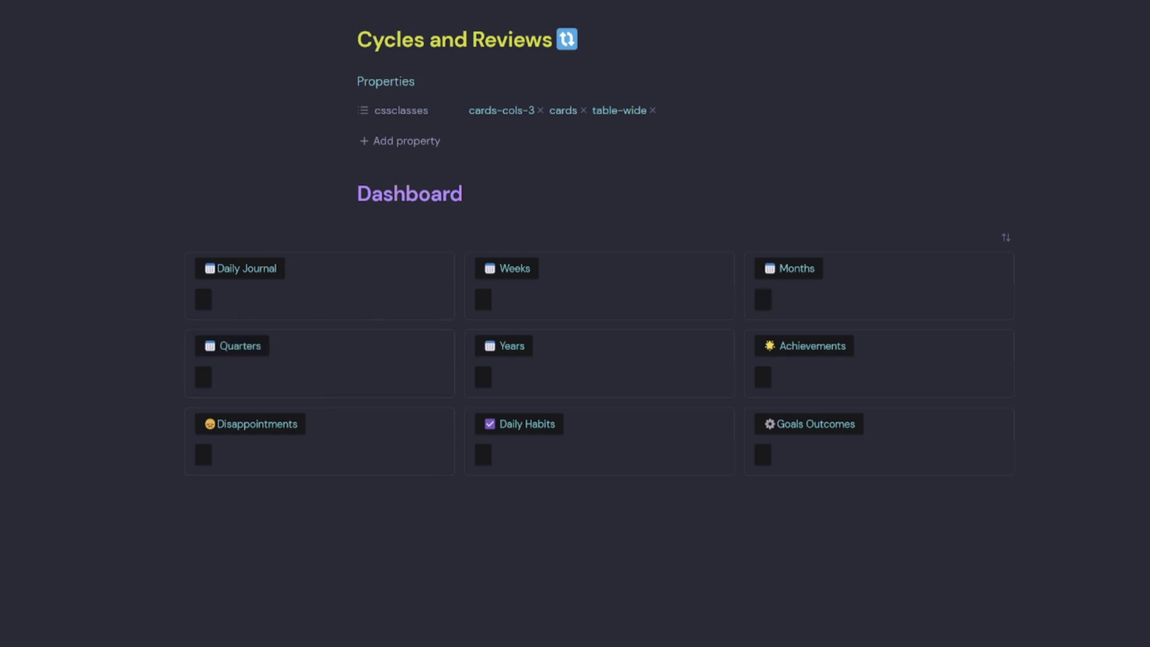
key("ctrl+comma")
scroll(596, 622, "down", 10)
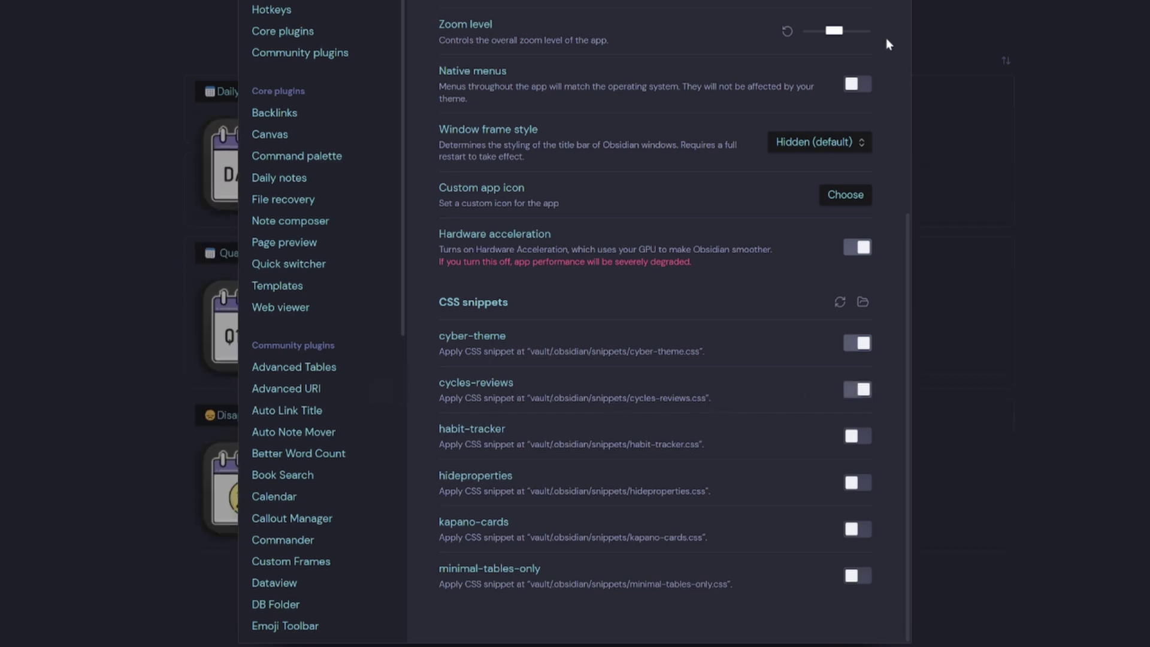
key("Escape")
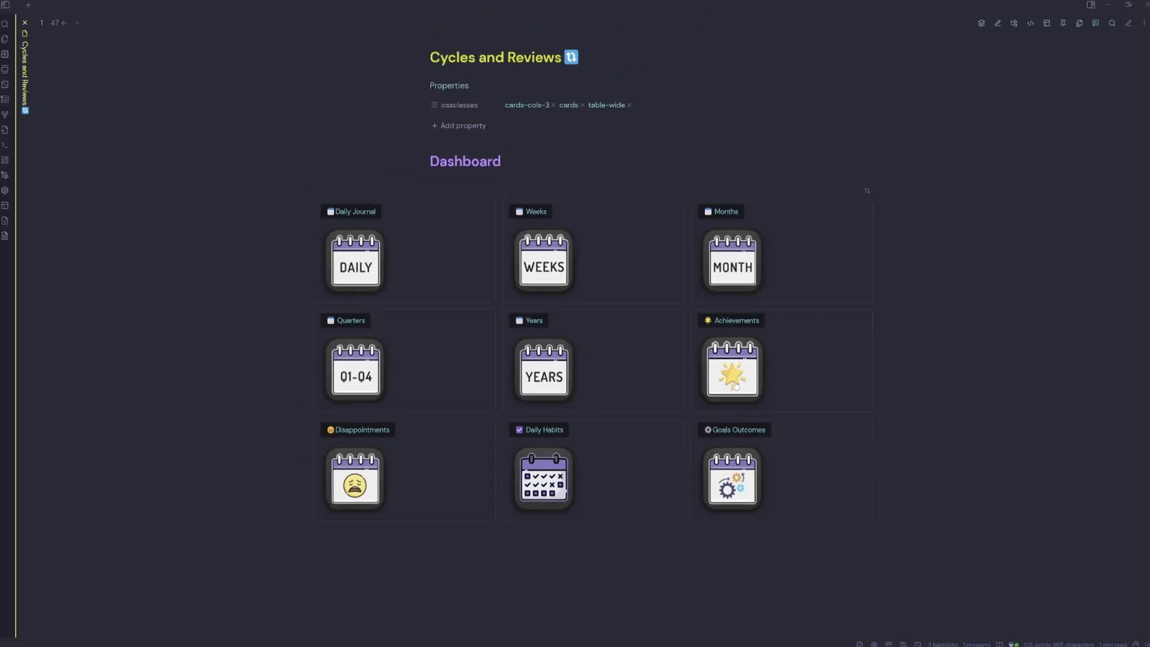
left_click(552, 484)
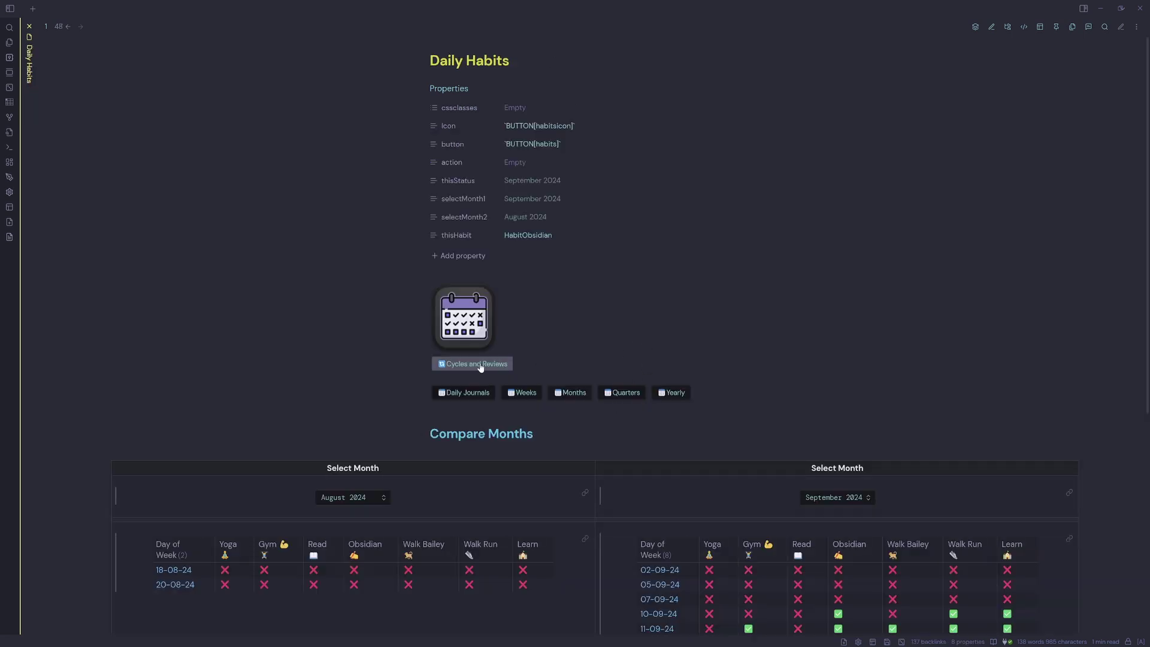
Step: Back on Cycles and Reviews, remove the cards class and add it back
left_click(480, 364)
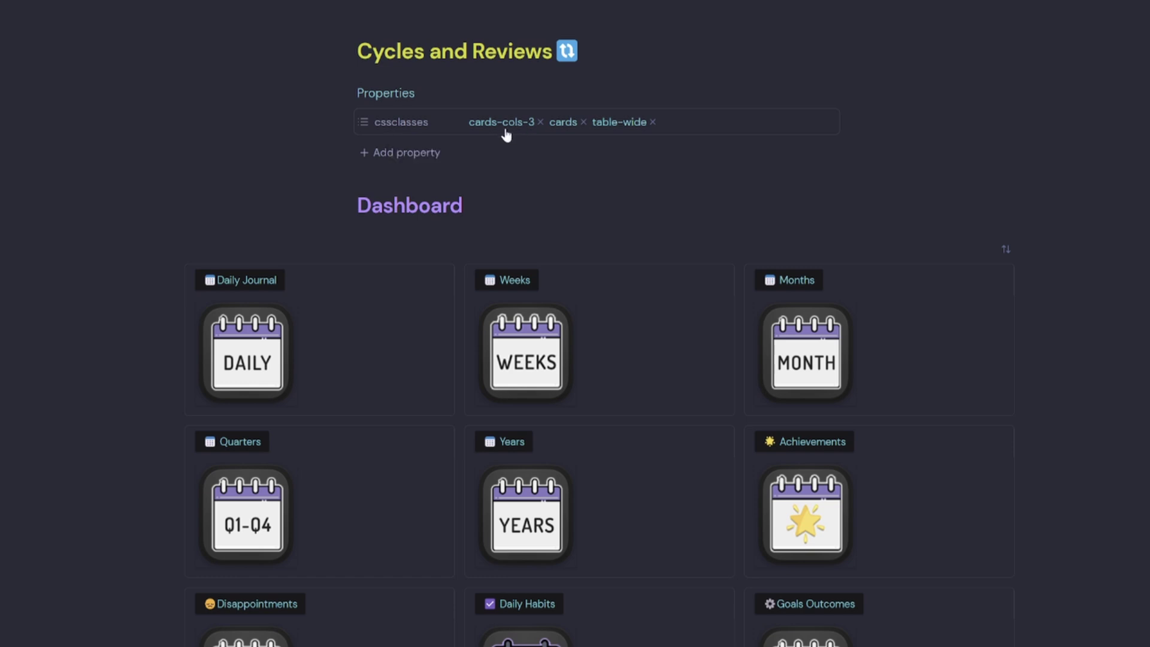
left_click(584, 121)
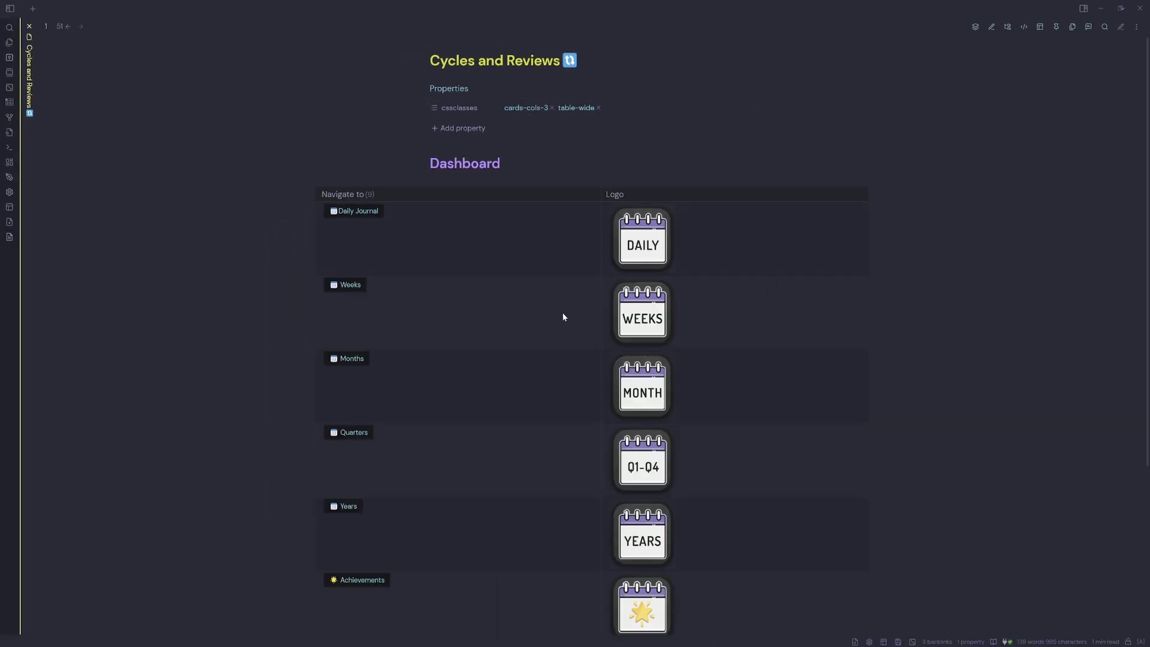
left_click(677, 108)
type("ca")
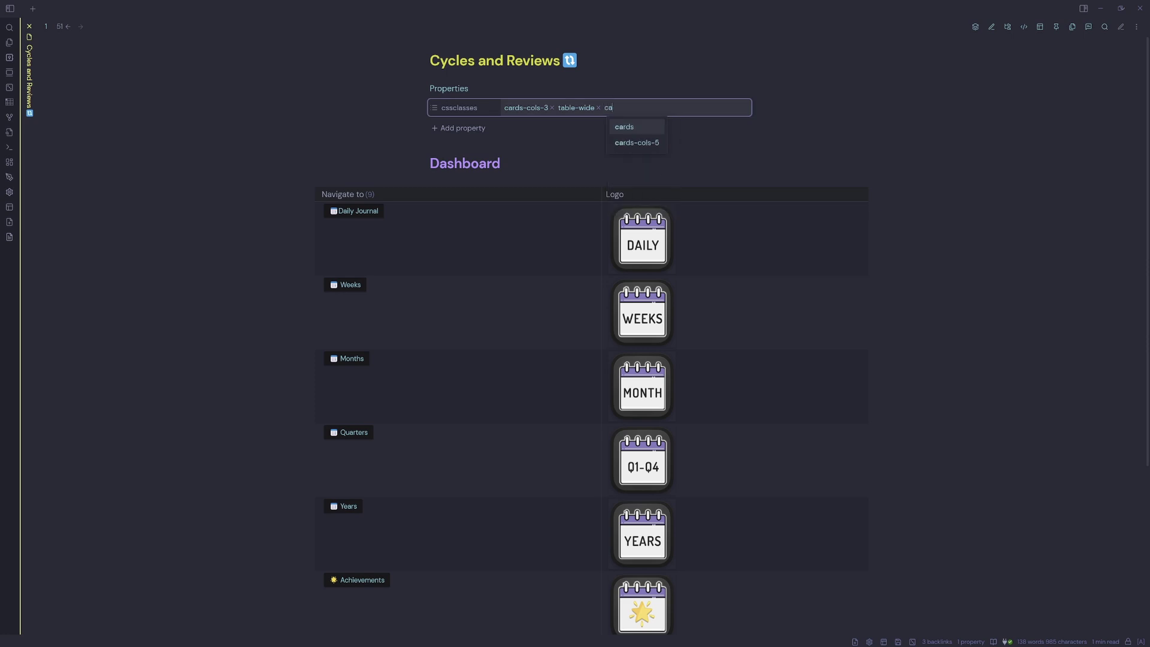
left_click(644, 132)
left_click(937, 205)
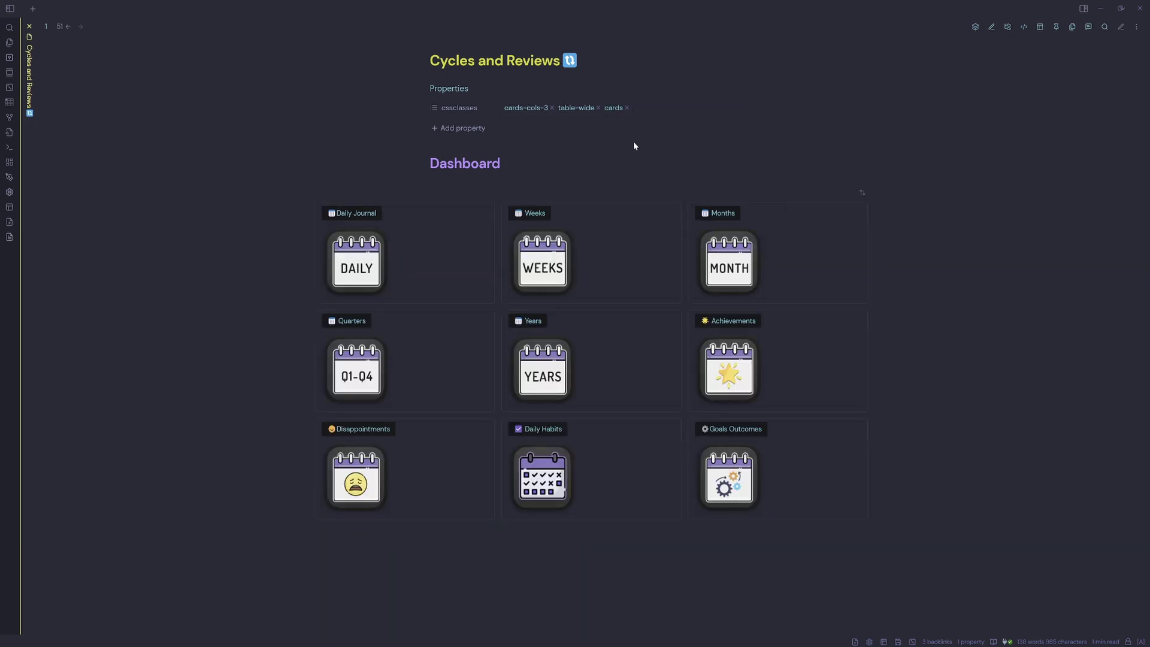
Step: Swap table-wide for table-max and table-100, then restore table-wide
left_click(598, 108)
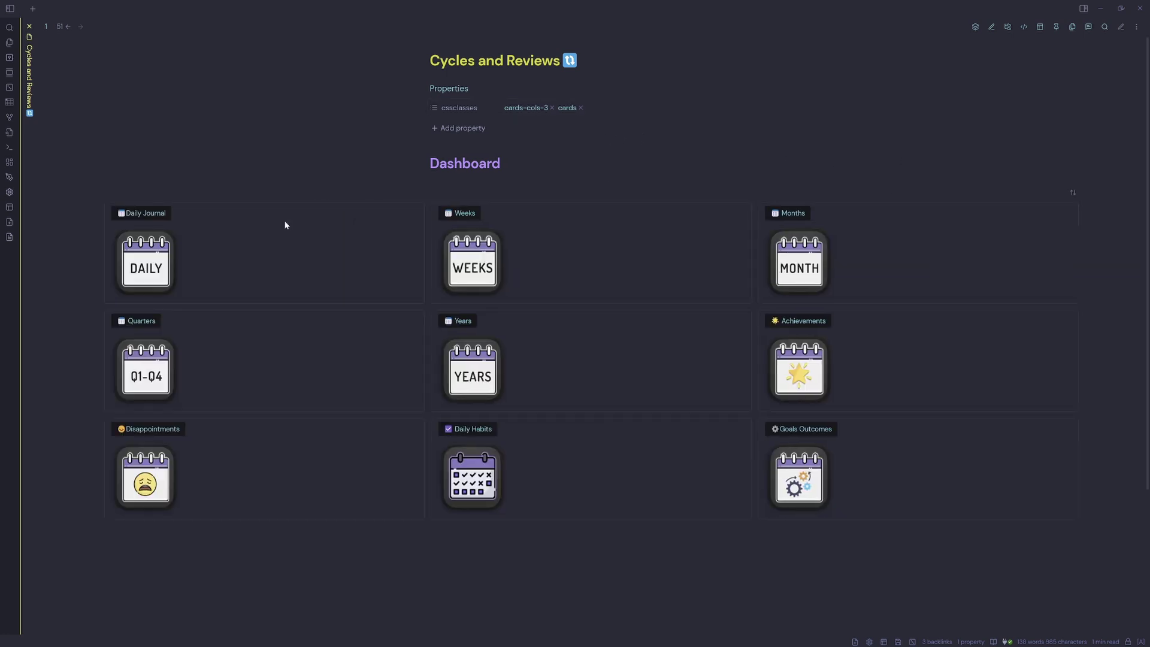
left_click(635, 108)
left_click(629, 191)
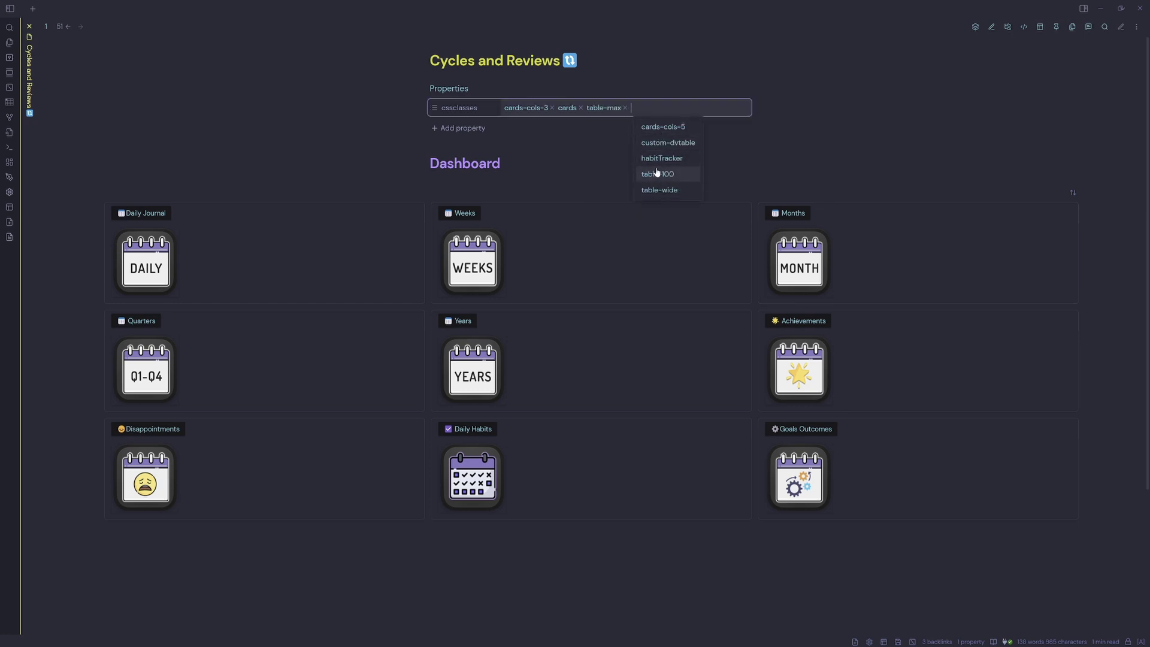
left_click(655, 174)
left_click(625, 109)
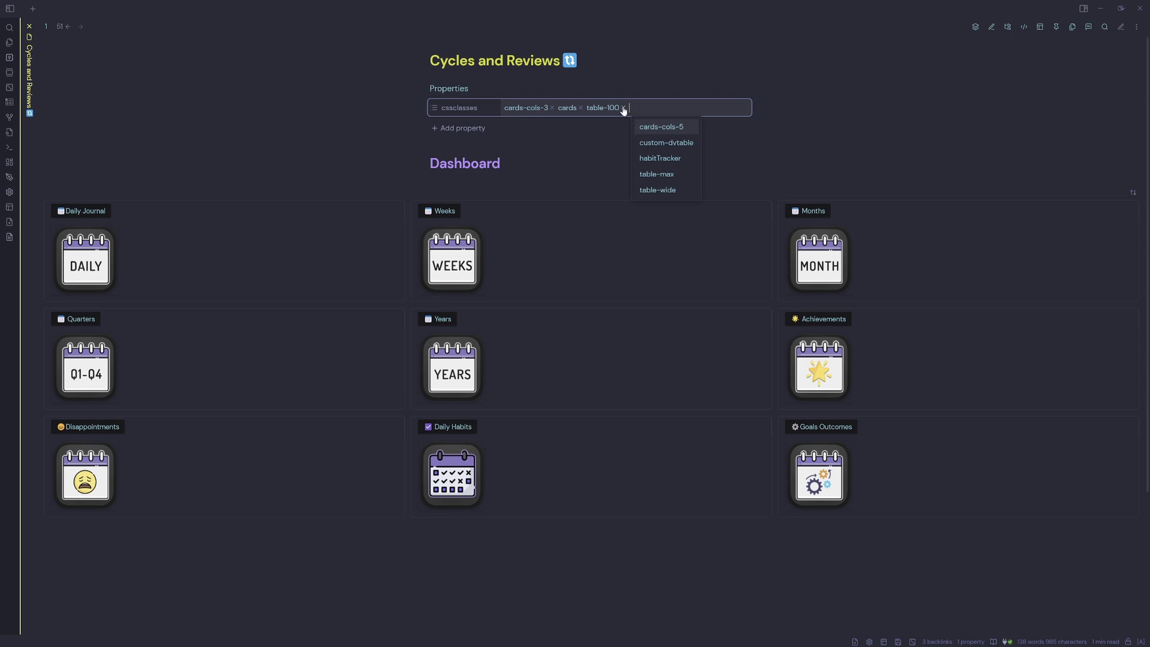
left_click(623, 108)
left_click(635, 206)
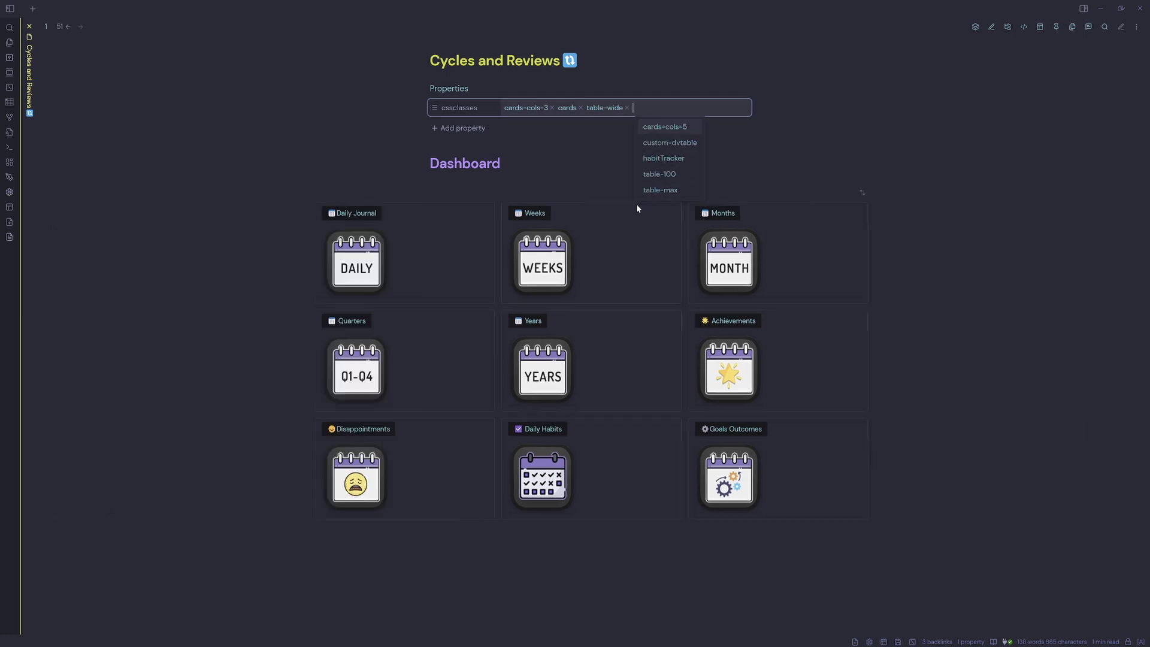
left_click(527, 582)
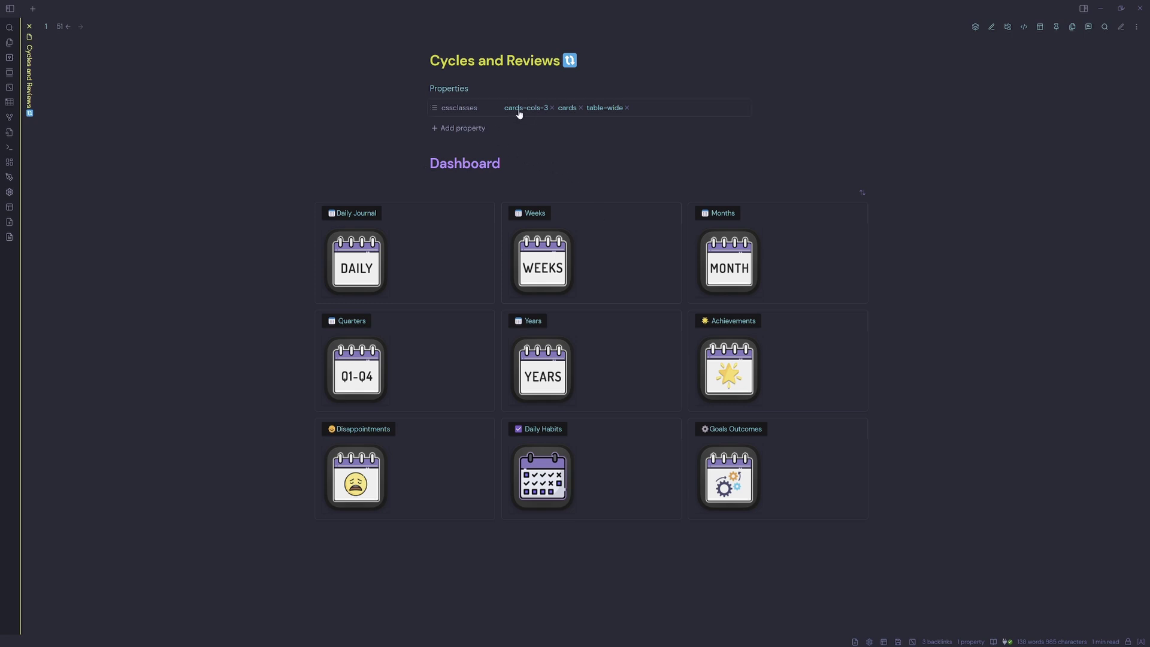
Step: Replace cards-cols-3 with cards-cols-5, then with cards-cols-2 for a two-column grid
left_click(552, 108)
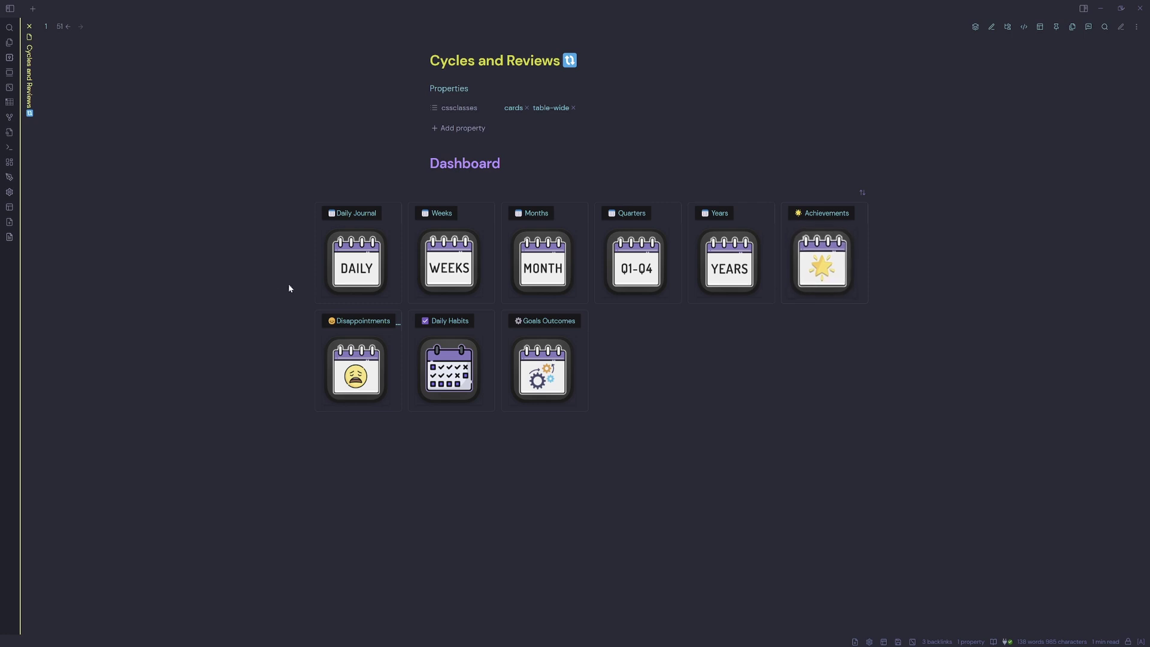
left_click(605, 108)
type("ca")
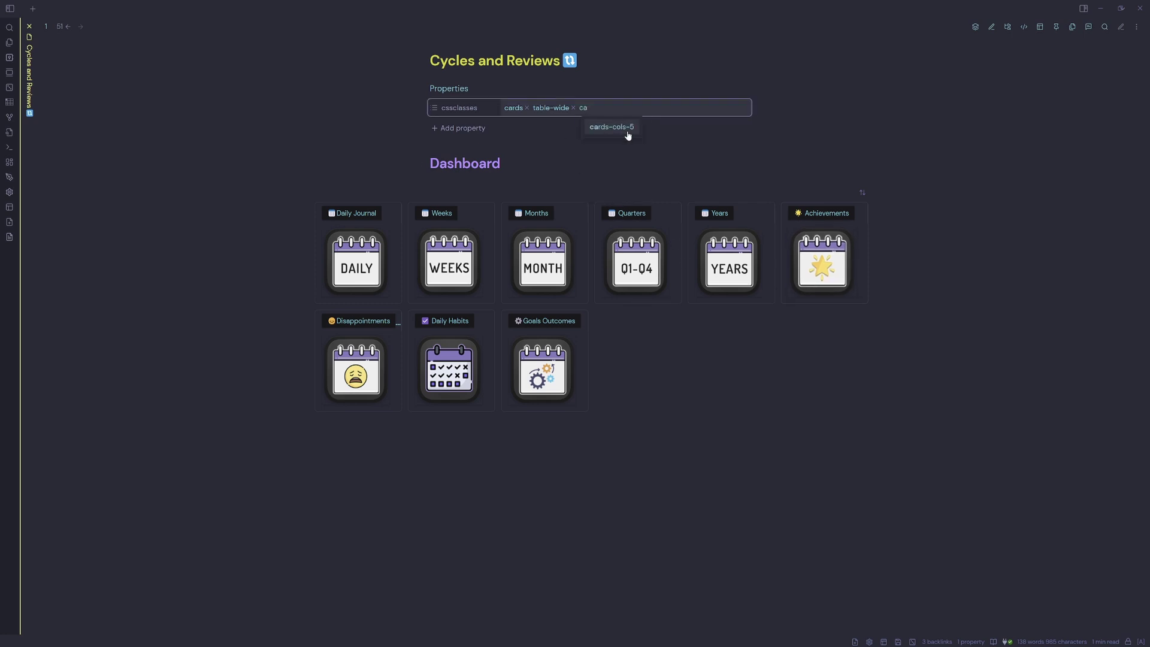
left_click(628, 135)
left_click(628, 108)
type("cards-cols-2")
key("Return")
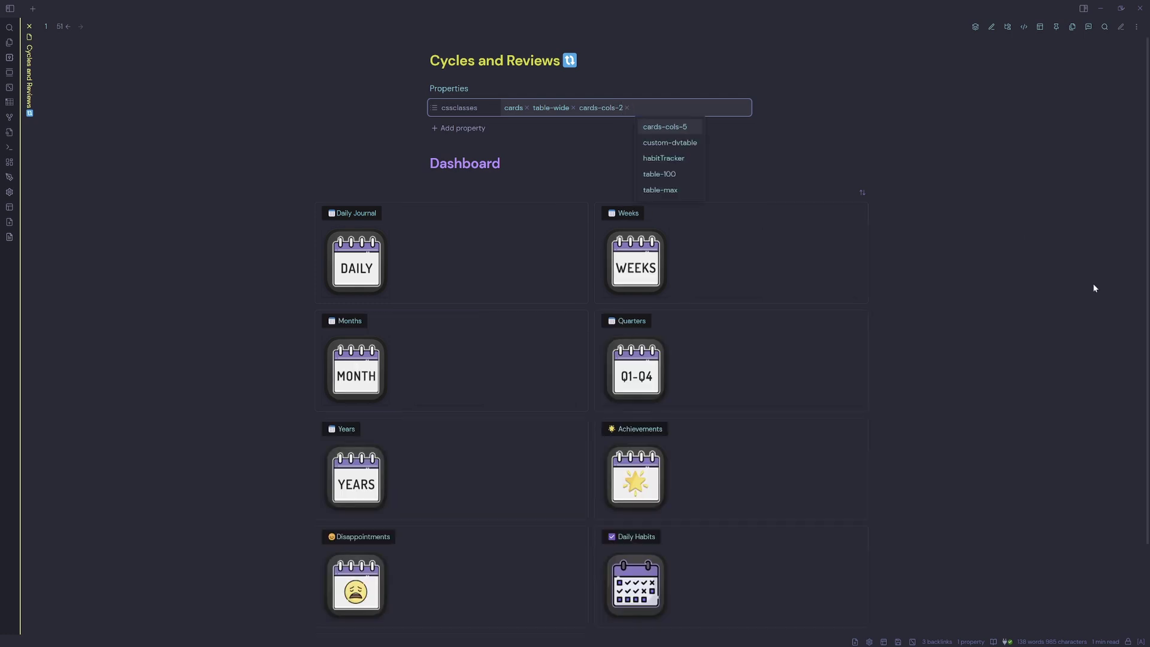
left_click(951, 310)
Step: Remove cards-cols-2 and add cards-cols-3 for a three-column card grid
left_click(628, 108)
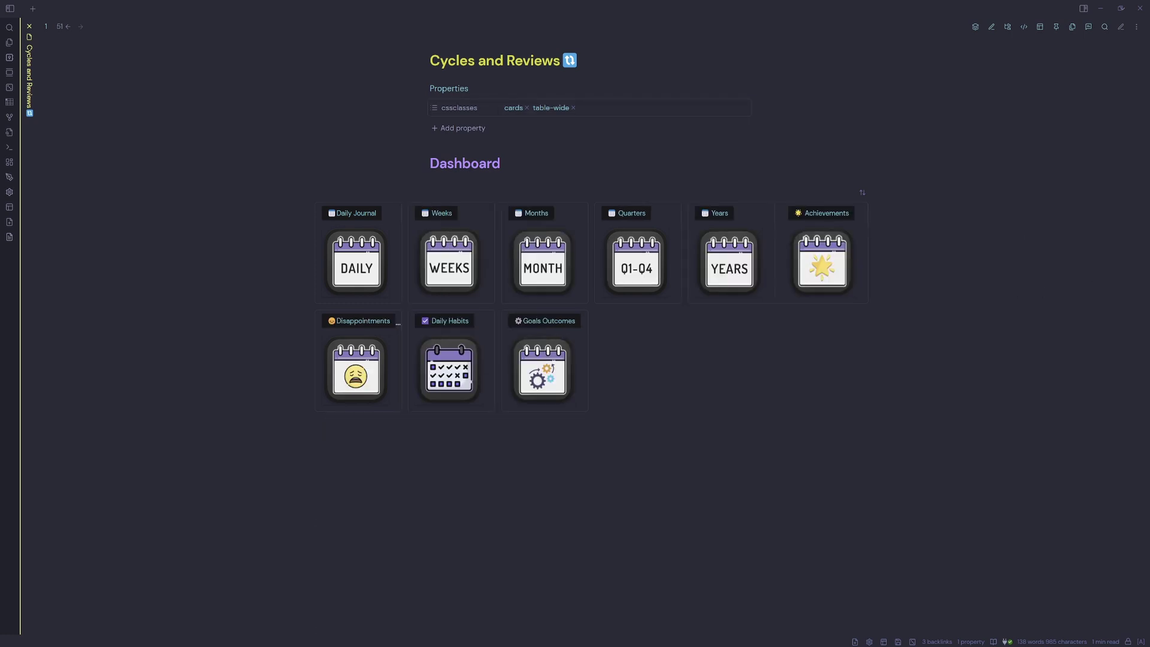
left_click(579, 107)
type("cards-cal")
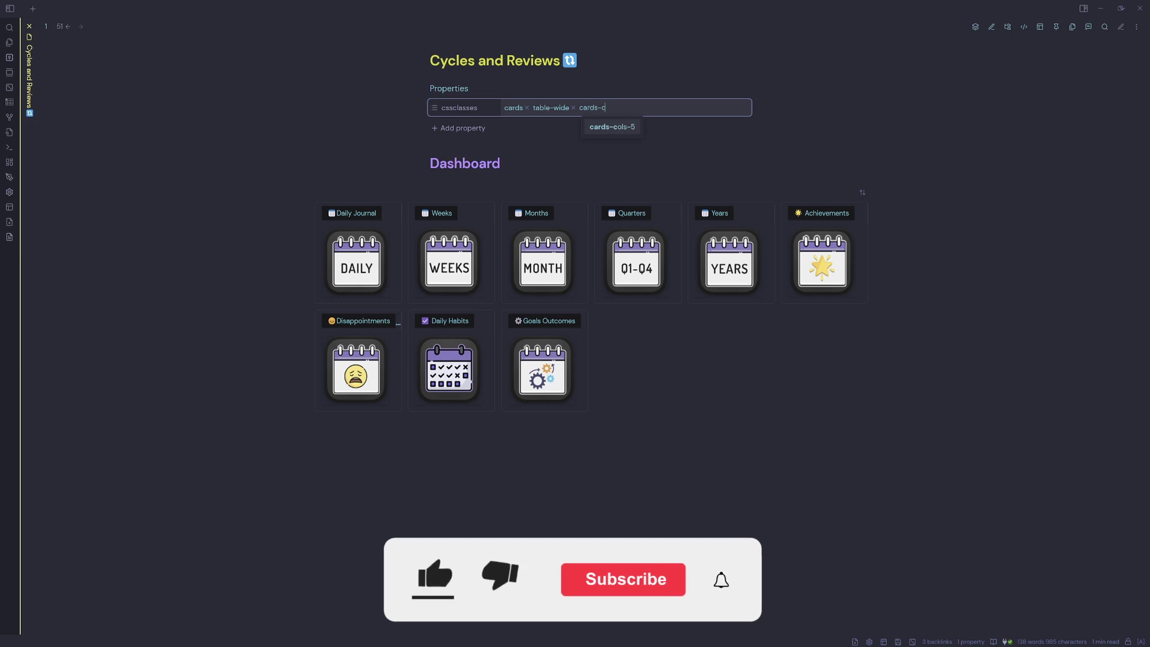
key("BackSpace")
key("BackSpace")
type("ols-3")
key("Return")
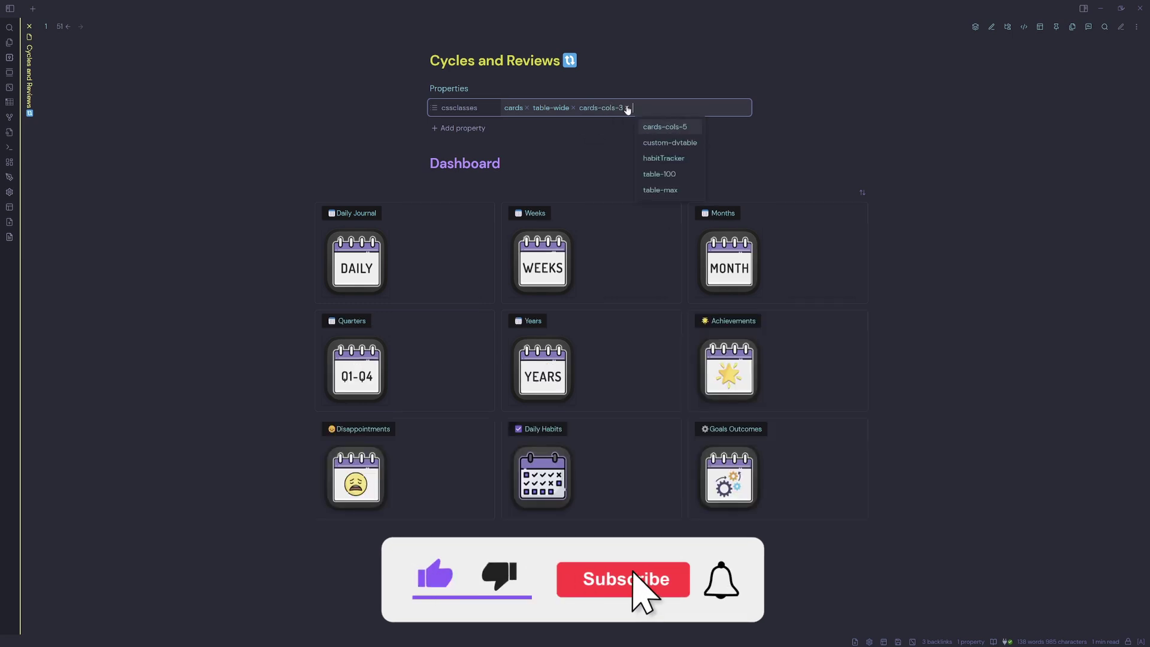
left_click(874, 162)
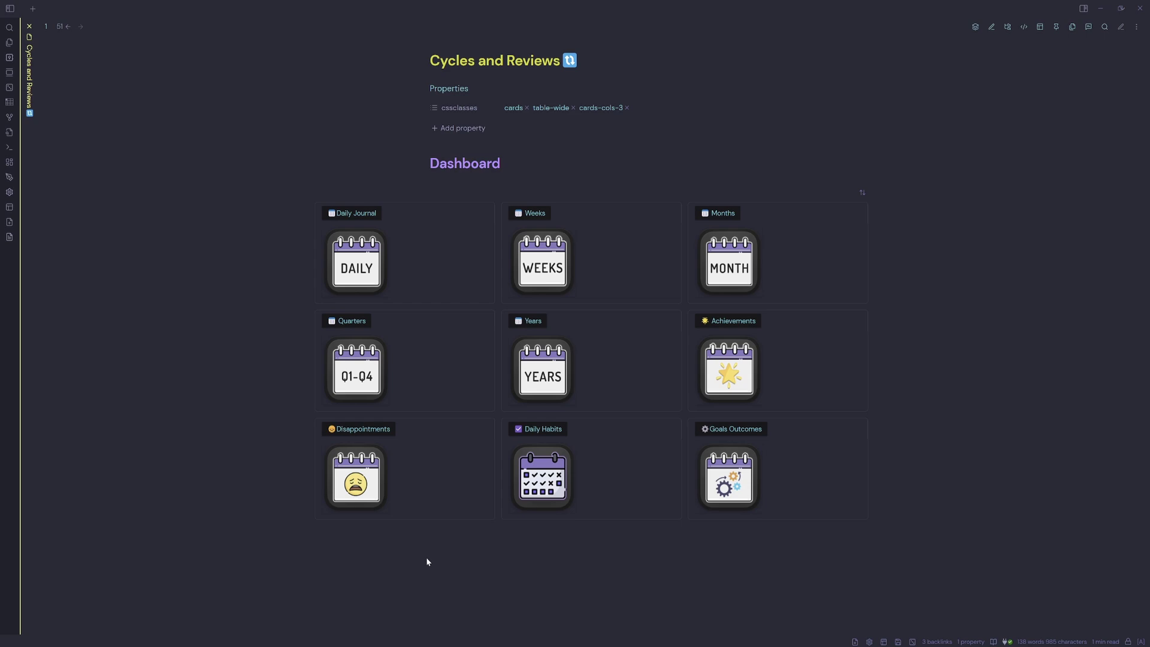
Step: Open the installed themes list in Appearance settings
left_click(9, 192)
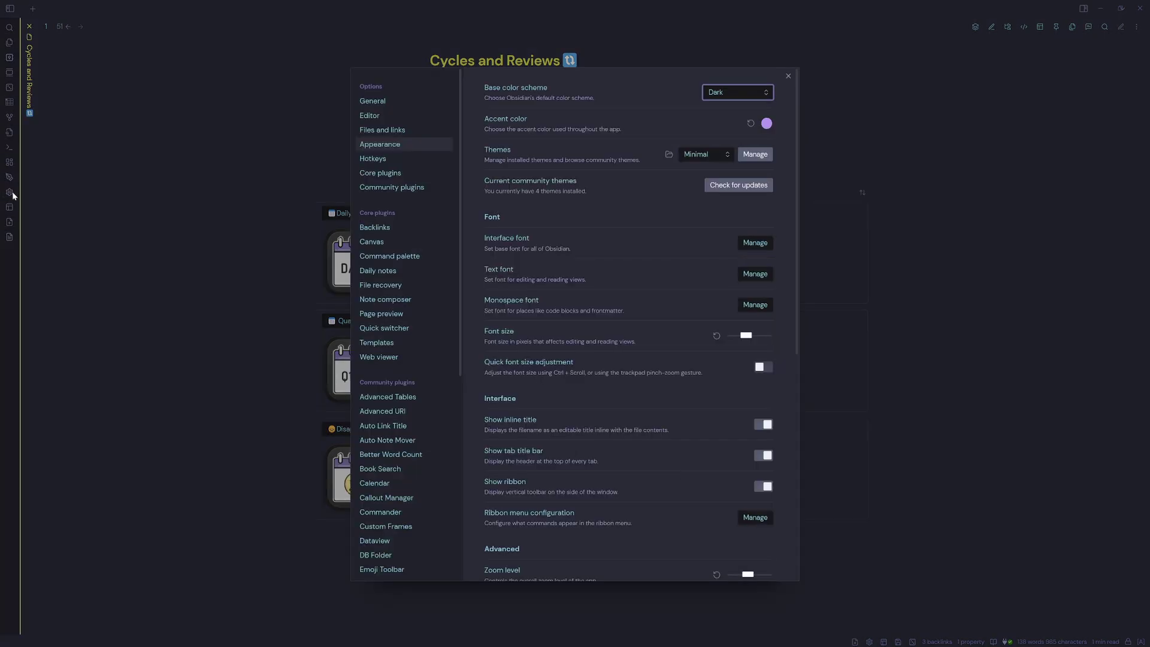
left_click(699, 152)
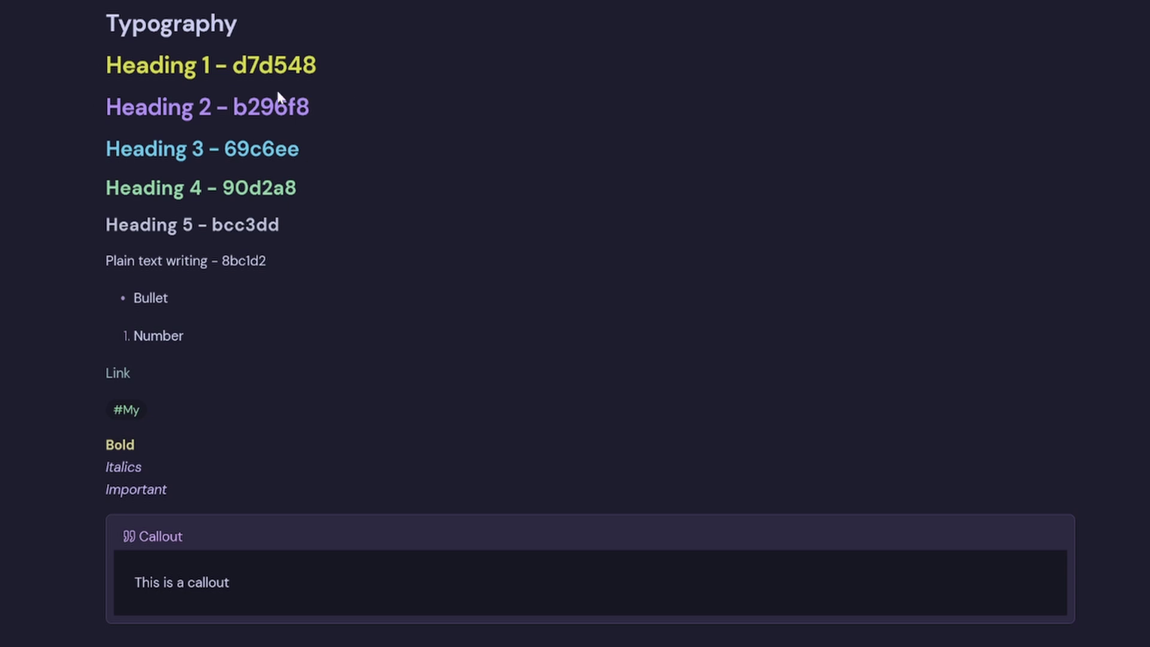
key("ctrl+comma")
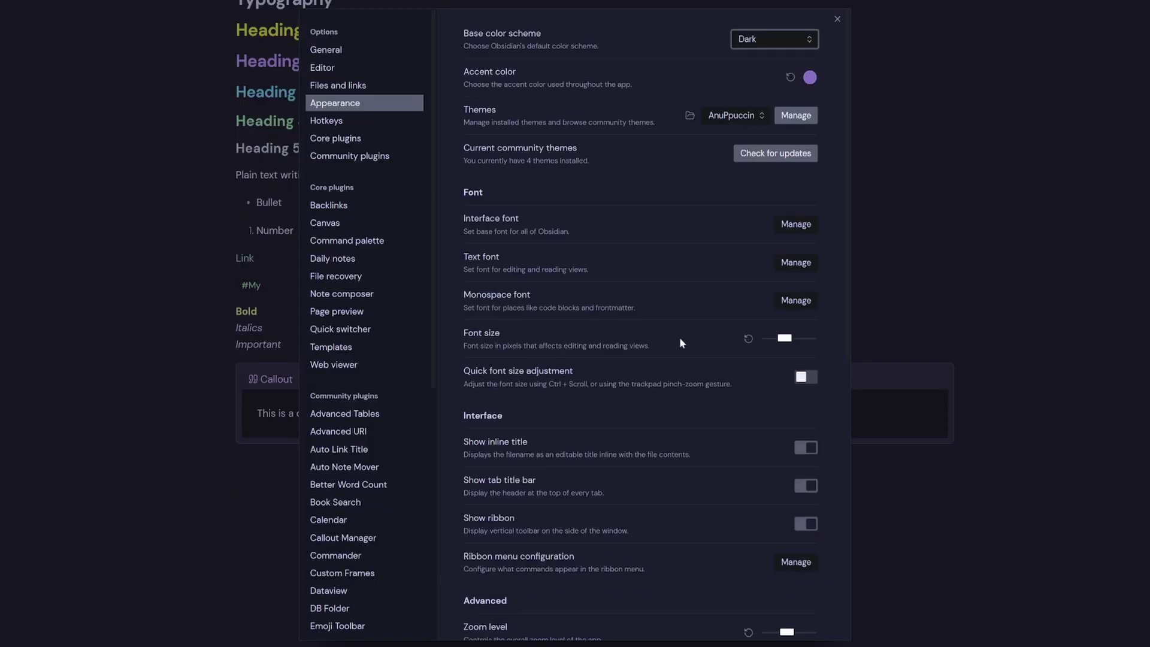
scroll(398, 378, "down", 6)
Step: In Style Settings, expand AnuPpuccin's File Editor & Markdown Elements and Tables sections
left_click(358, 599)
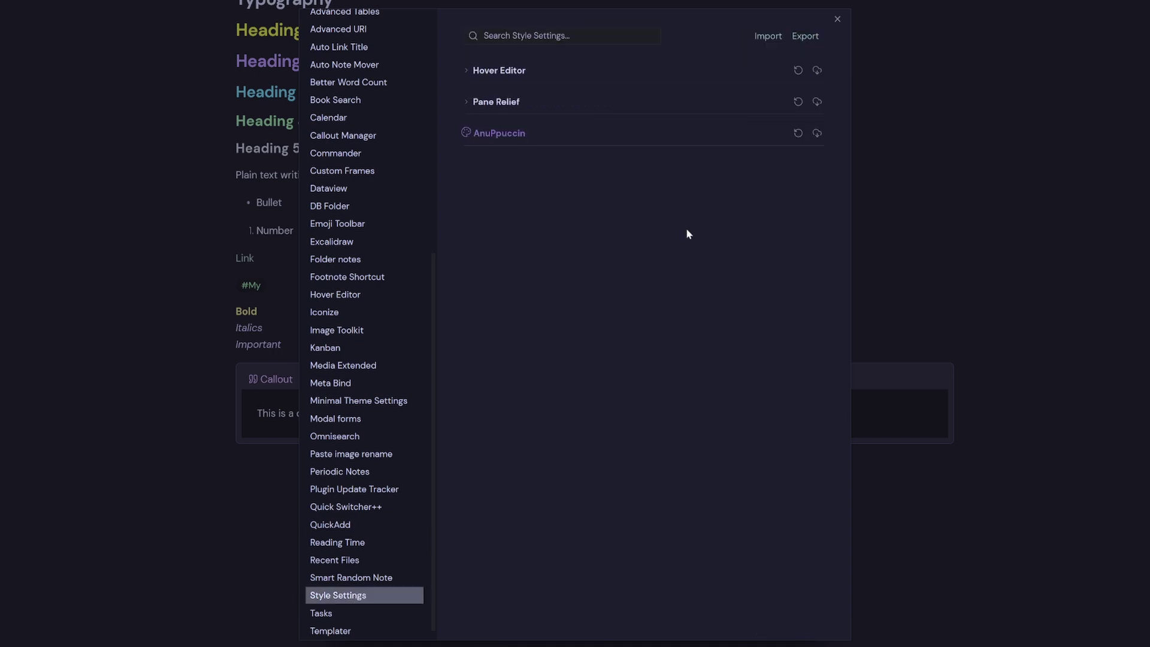
left_click(522, 134)
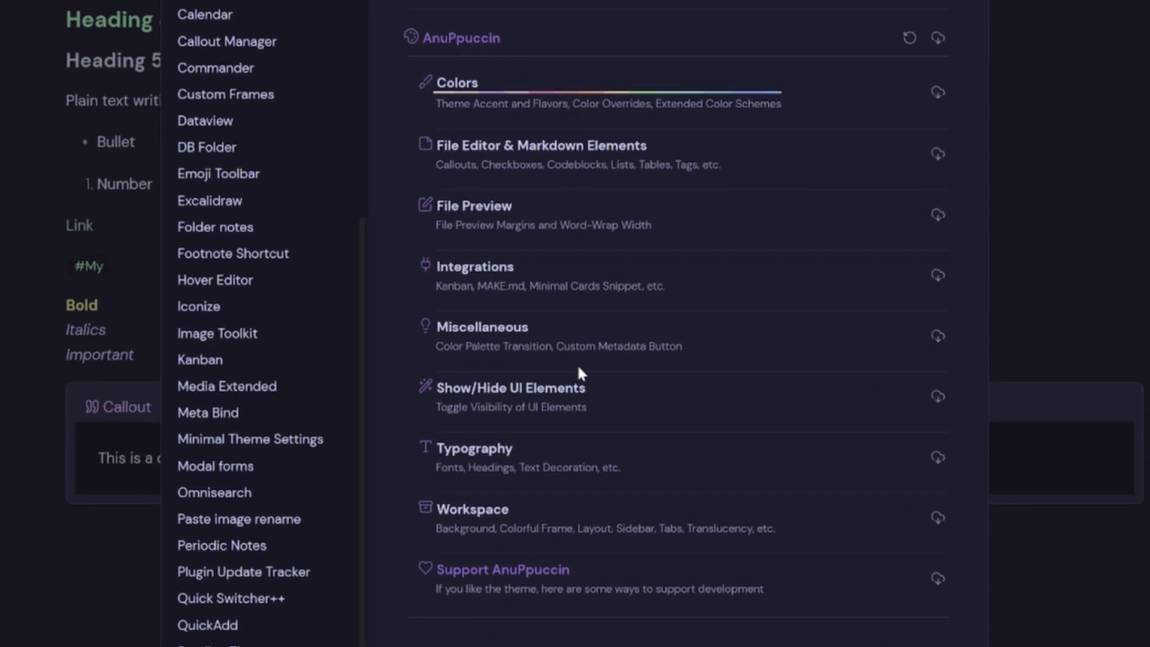
left_click(534, 160)
scroll(552, 540, "down", 3)
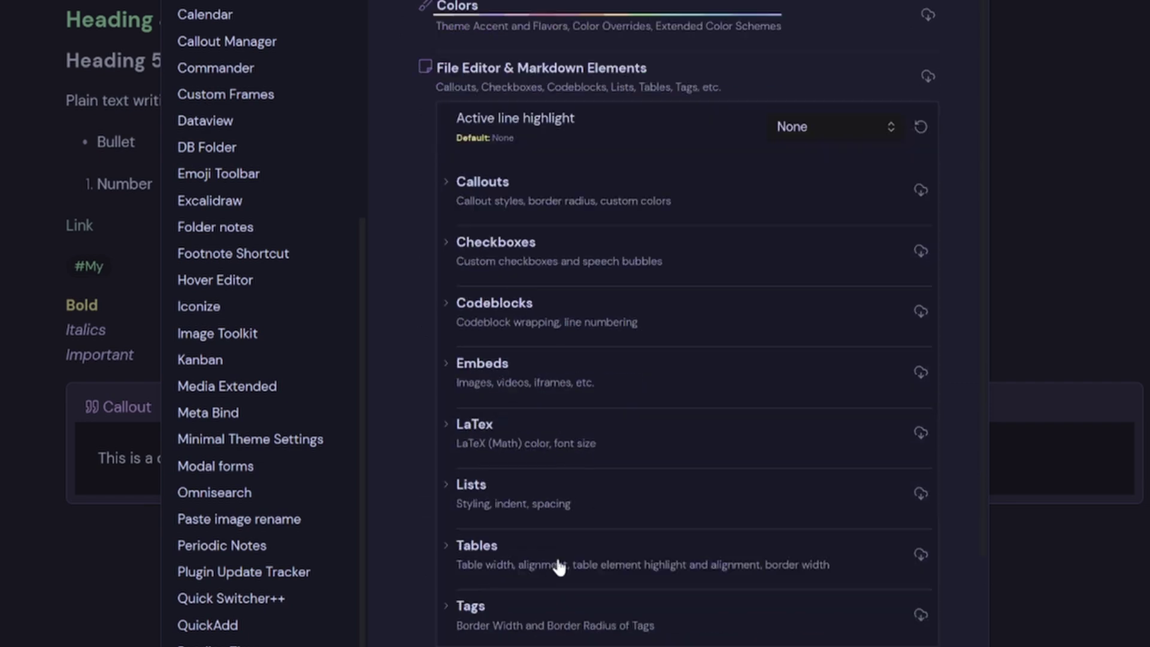
left_click(545, 471)
scroll(573, 483, "down", 5)
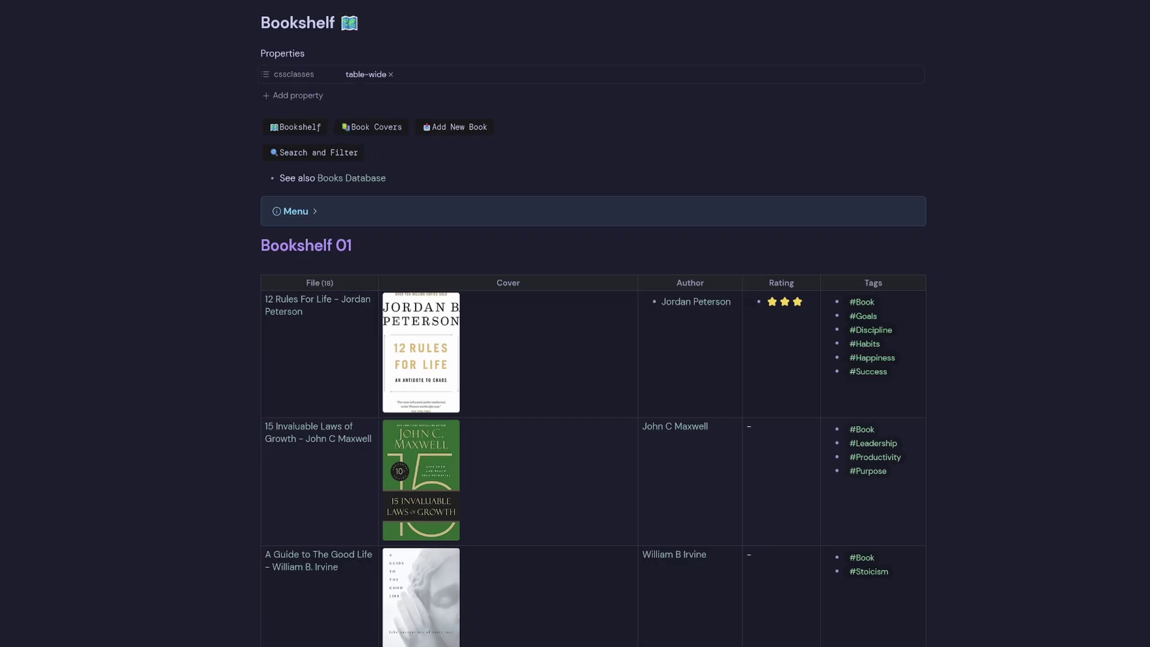
Step: Swap the note's table-wide class for table-max, then restore table-wide
left_click(391, 74)
left_click(479, 74)
left_click(393, 222)
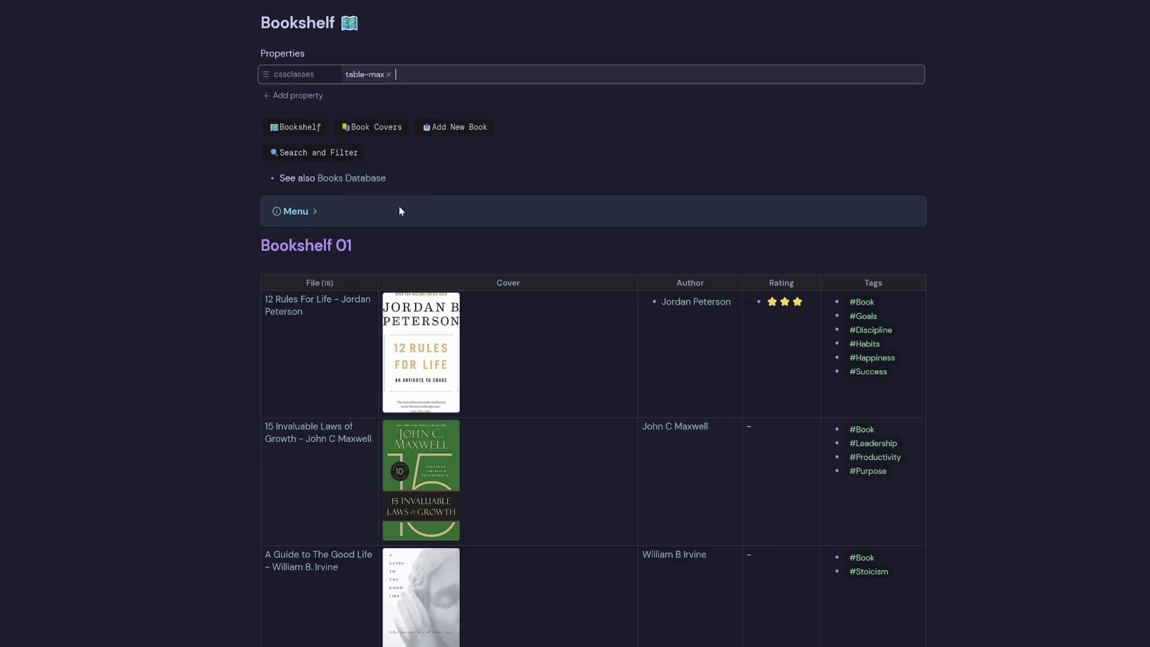
key("BackSpace")
left_click(410, 222)
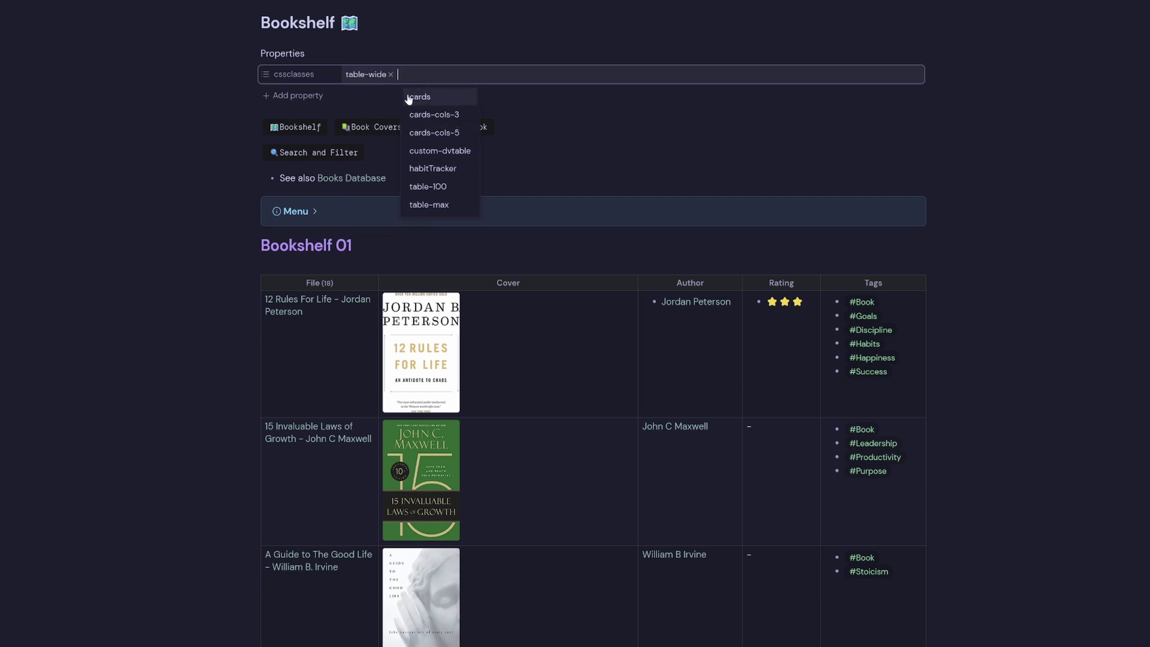
left_click(988, 67)
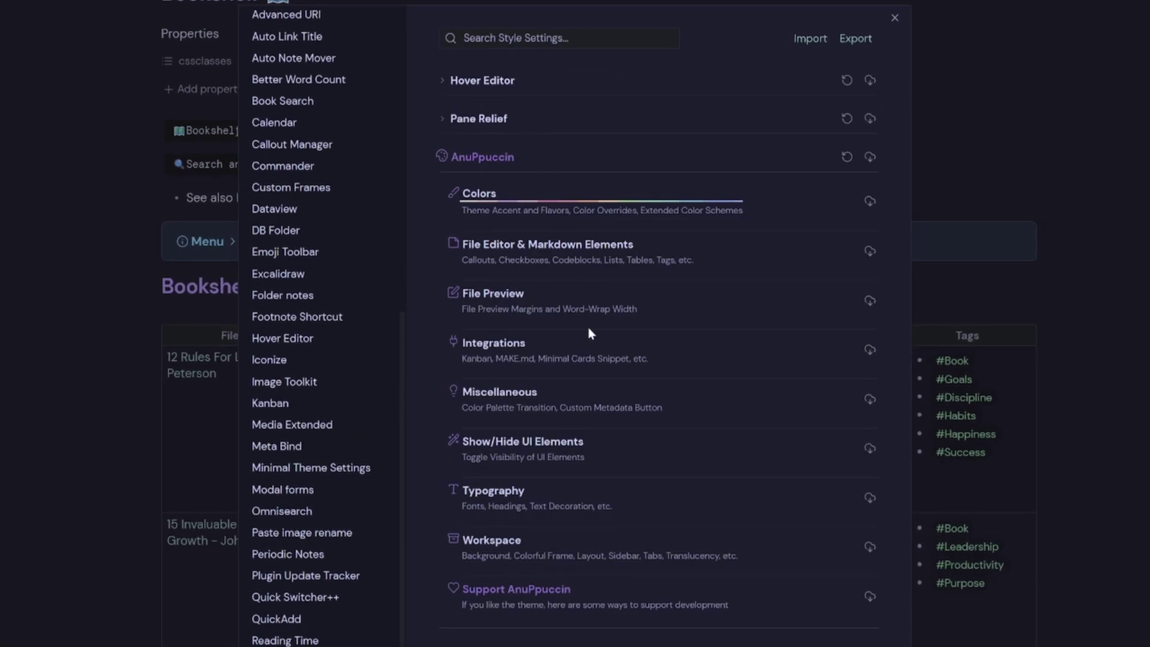
Step: Expand Integrations and Minimal Cards in Style Settings and switch on the kapano-cards snippet
left_click(509, 344)
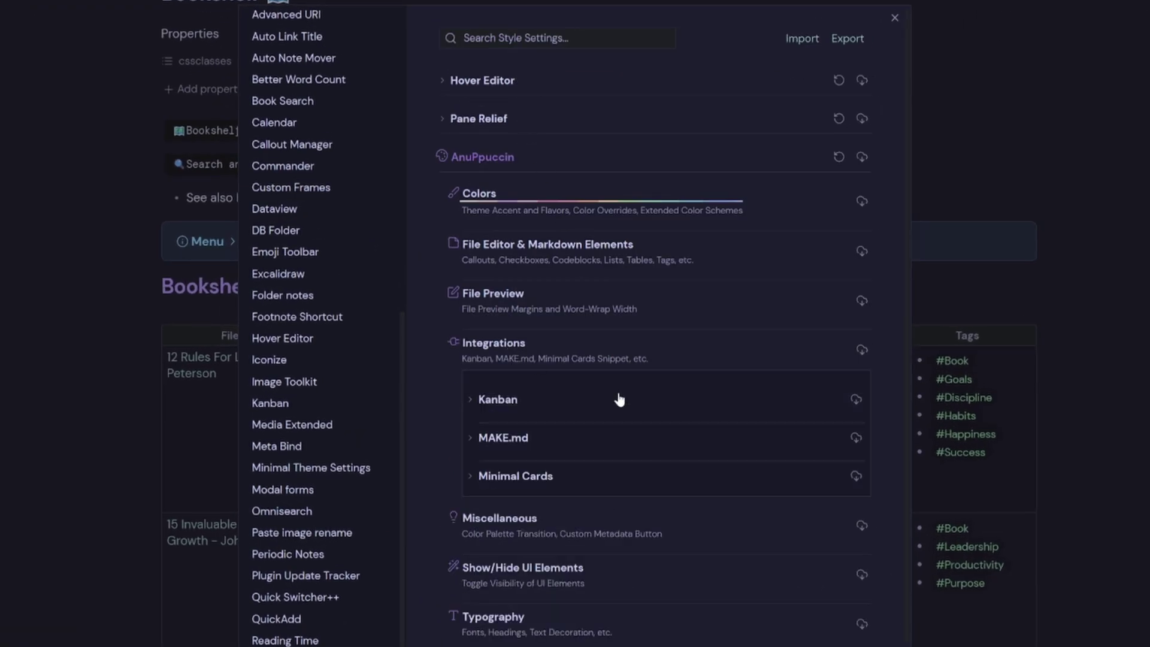
left_click(520, 480)
scroll(687, 411, "down", 3)
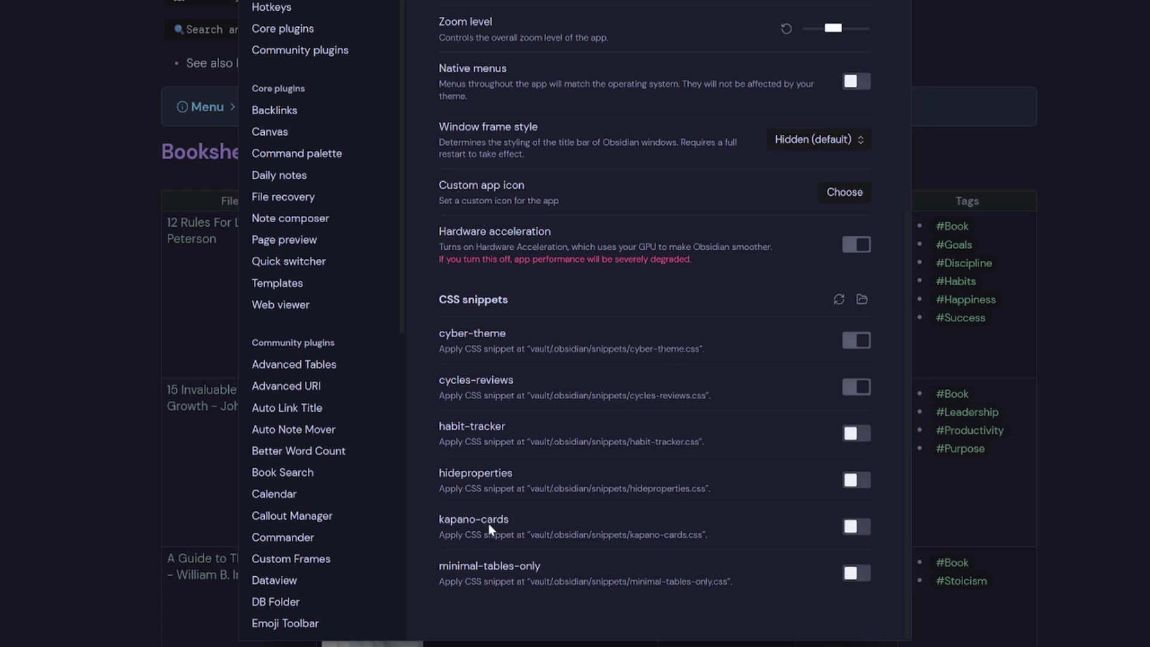
left_click(866, 535)
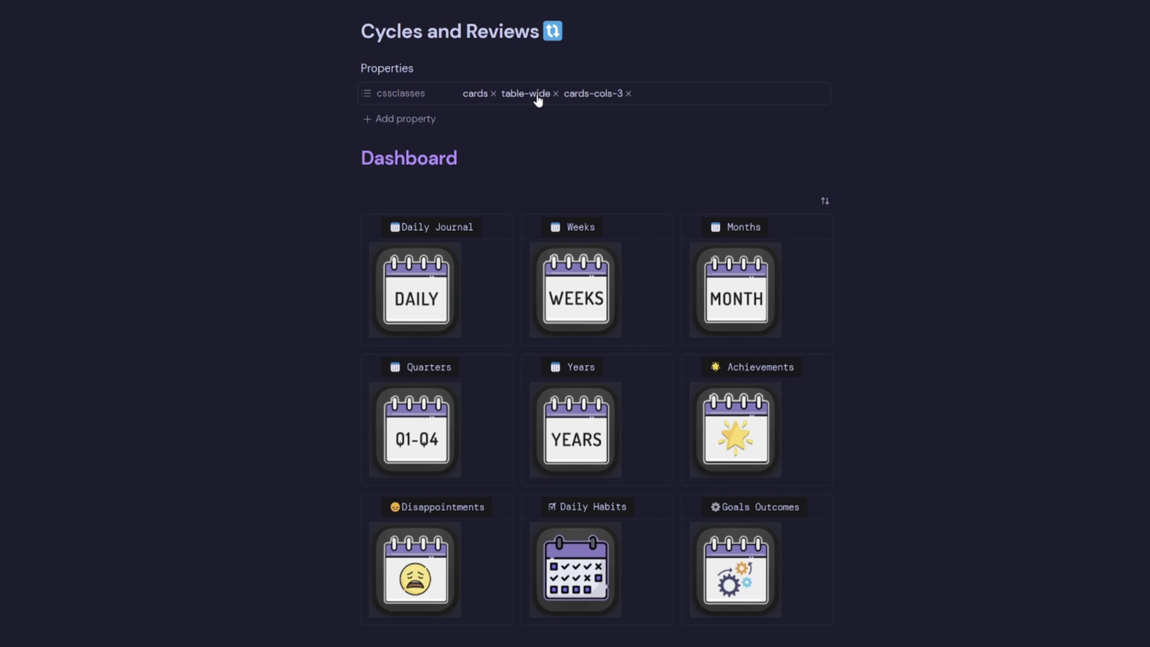
Step: Switch the theme to Minimal in Appearance settings and go to Style Settings
key("ctrl+comma")
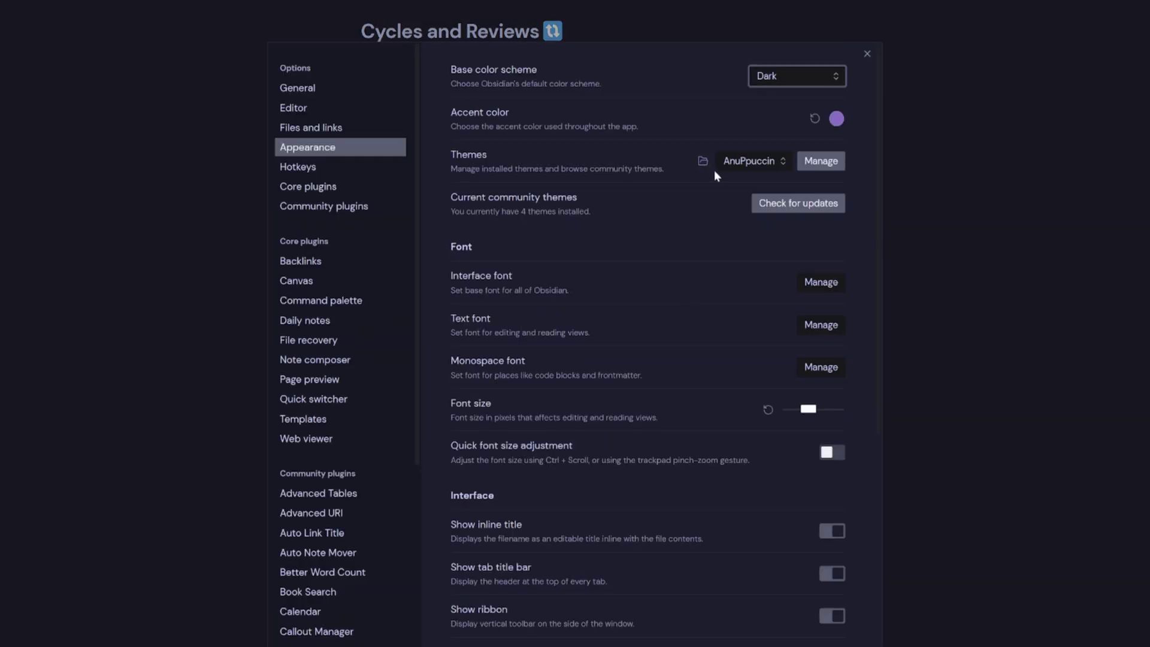
left_click(743, 168)
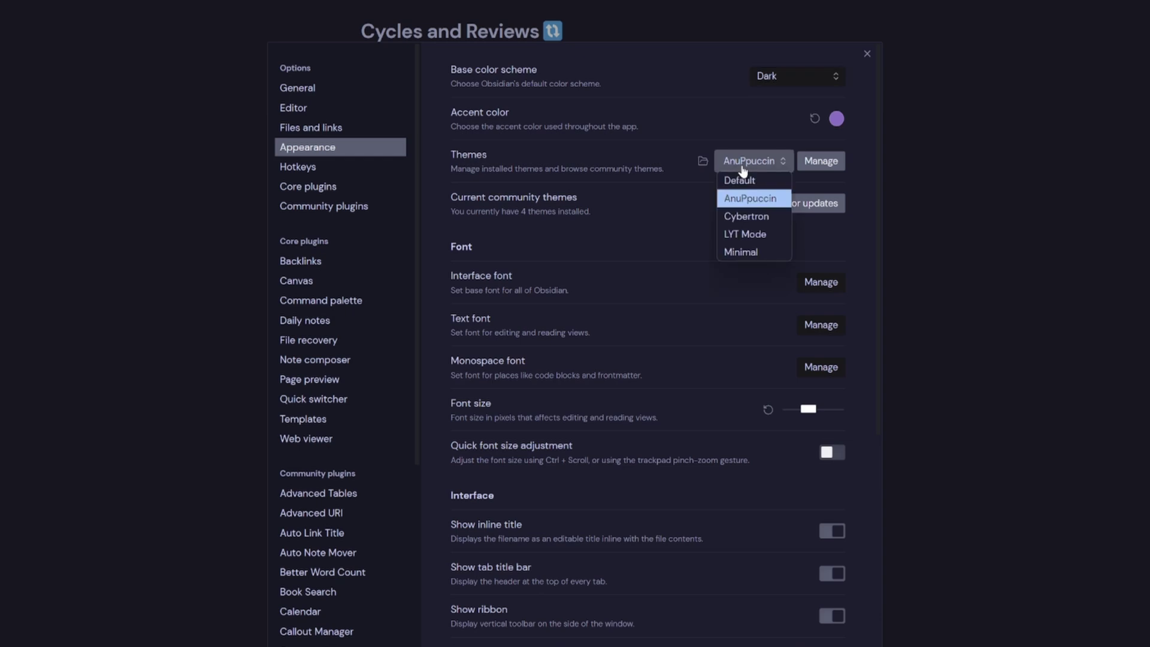
left_click(749, 253)
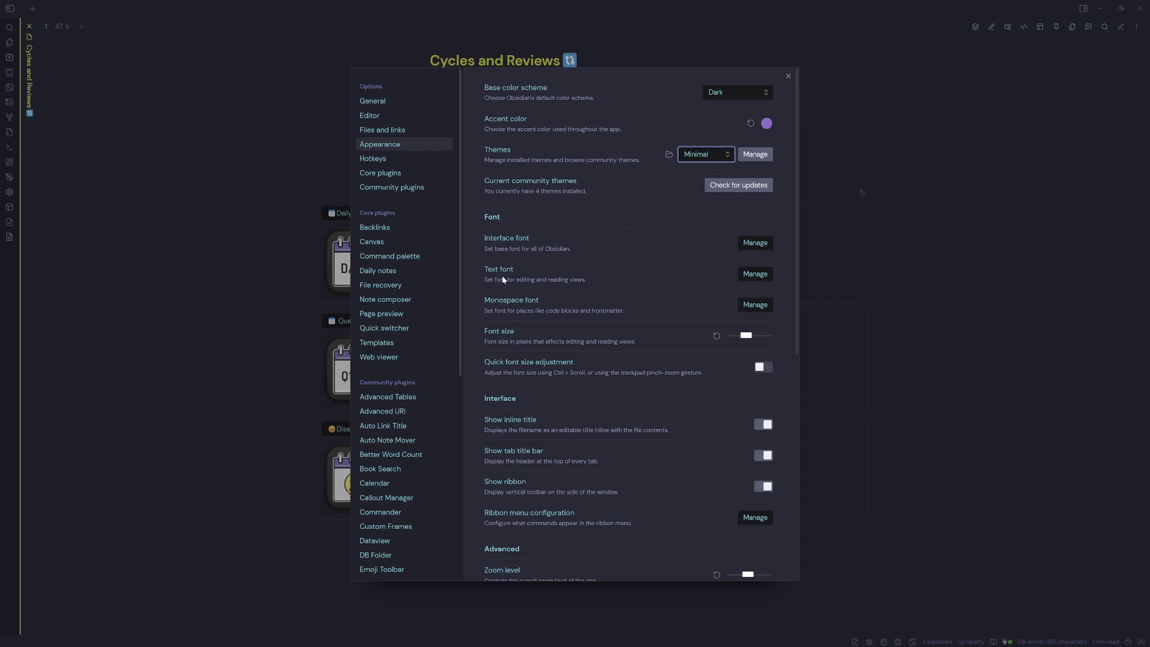
scroll(437, 432, "down", 6)
left_click(395, 540)
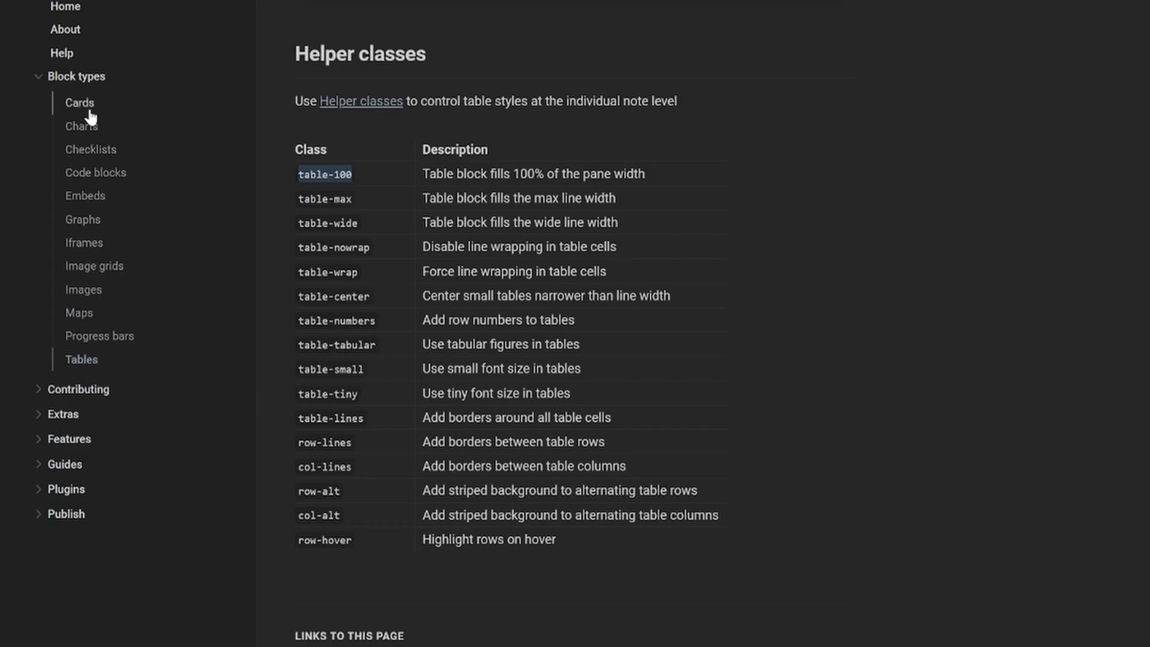
Step: Read the Minimal docs Cards page, then collapse Obsidian's file explorer sidebar
left_click(89, 109)
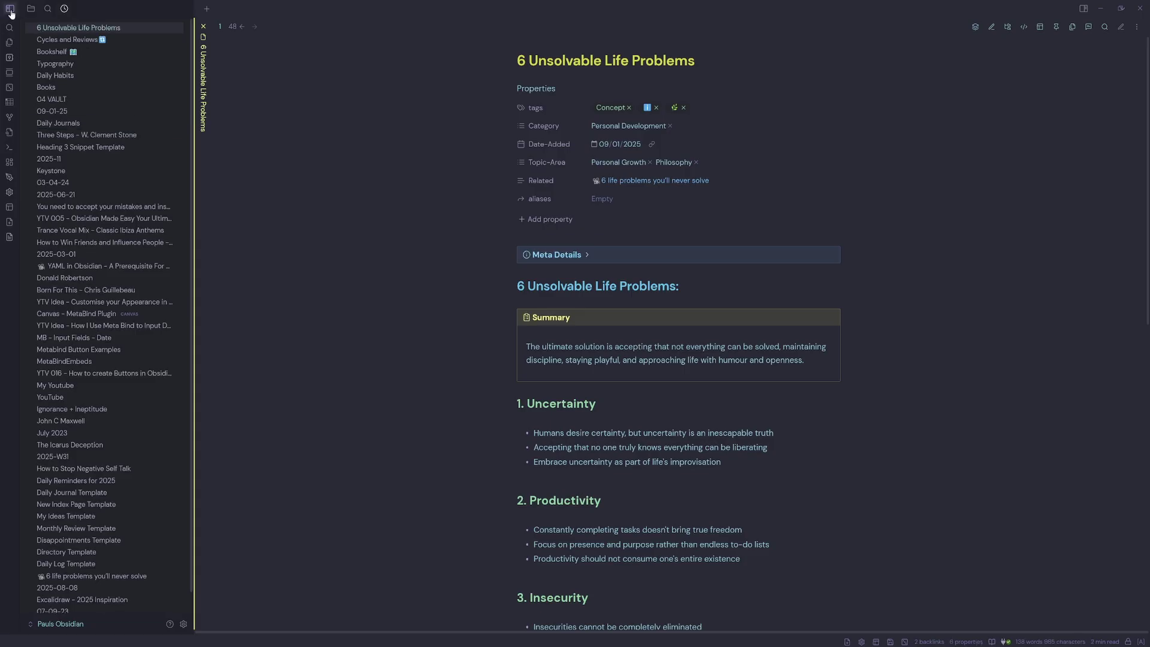
left_click(10, 9)
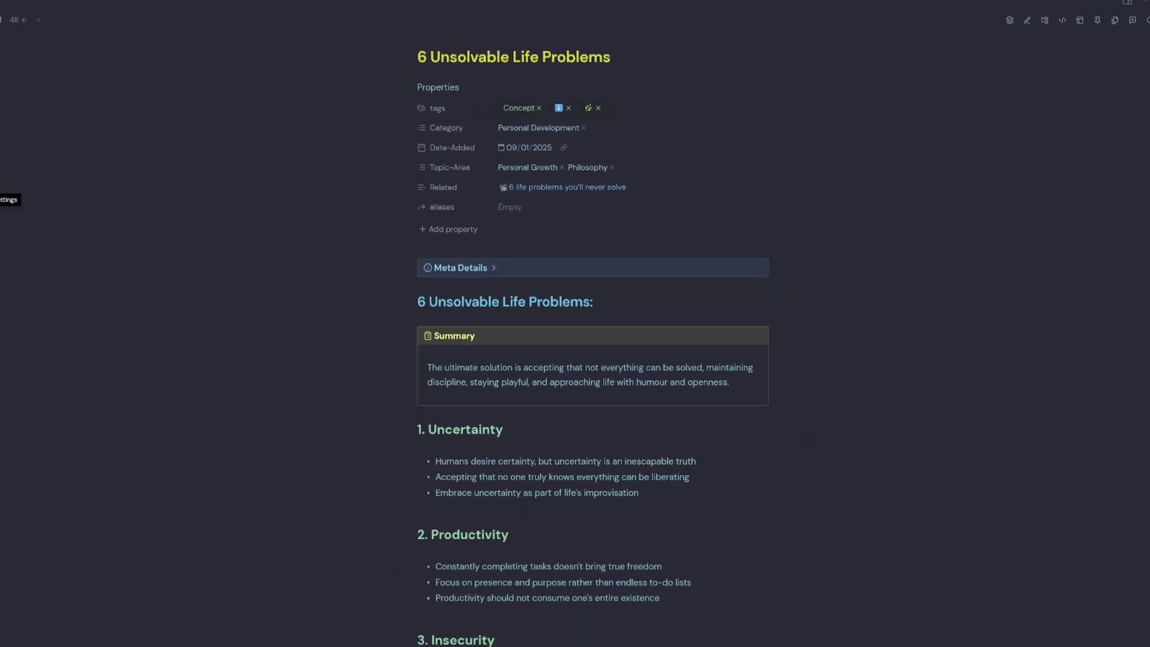
Step: Turn off the kapano-cards snippet in Appearance settings and close Settings
left_click(0, 199)
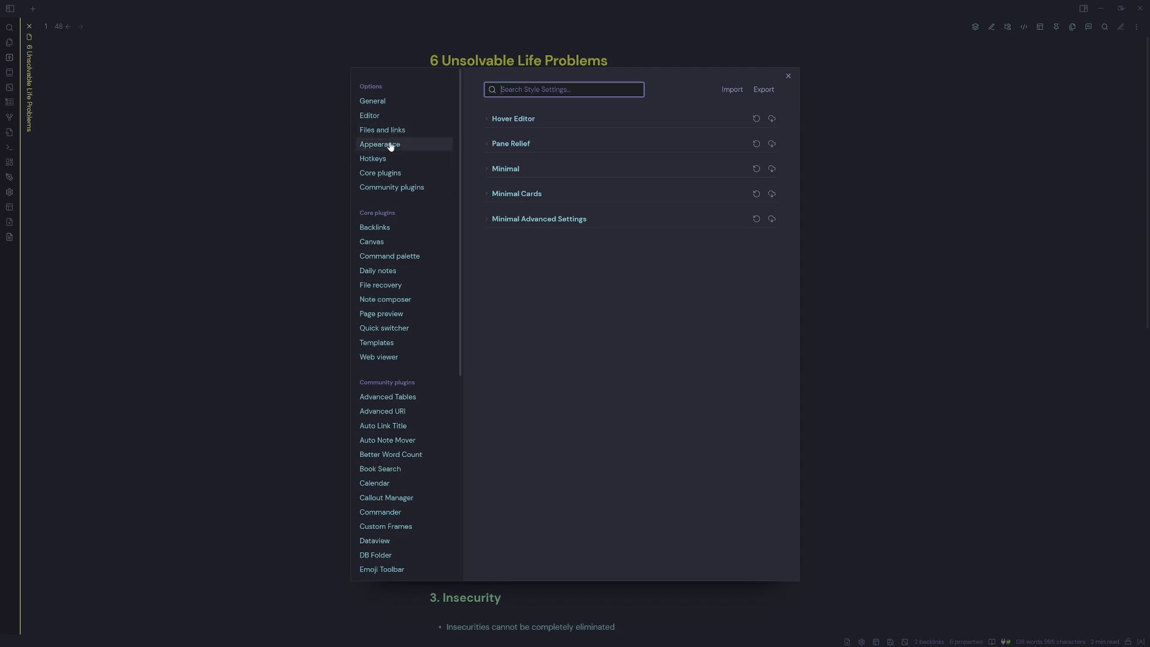
left_click(390, 146)
scroll(584, 335, "down", 10)
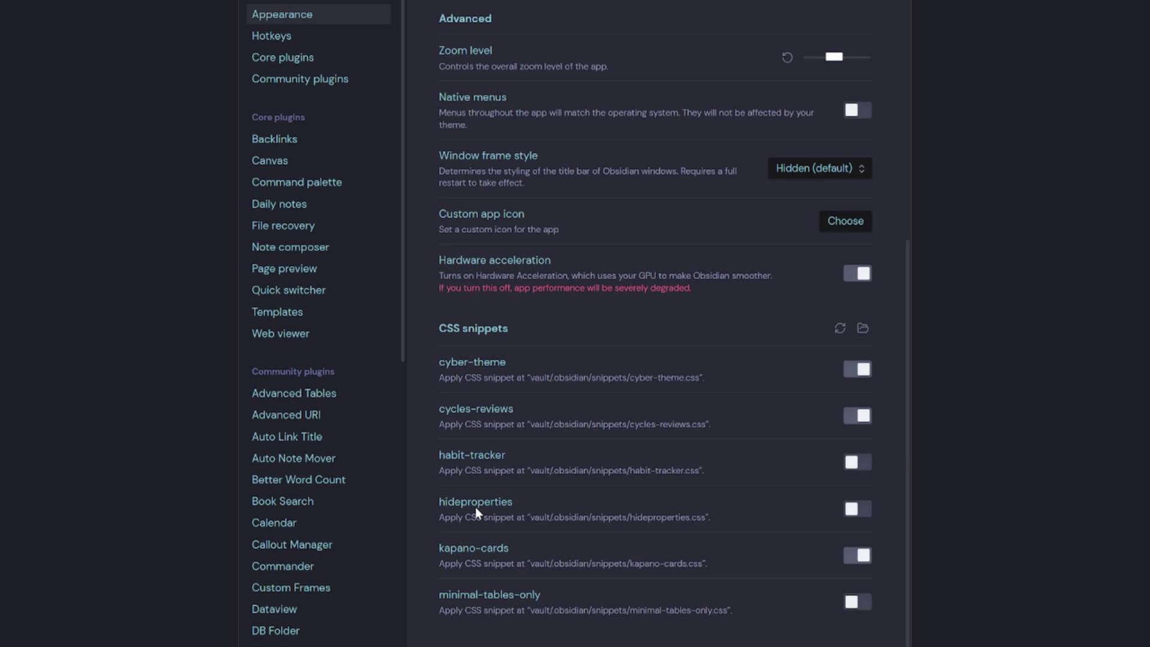
left_click(863, 563)
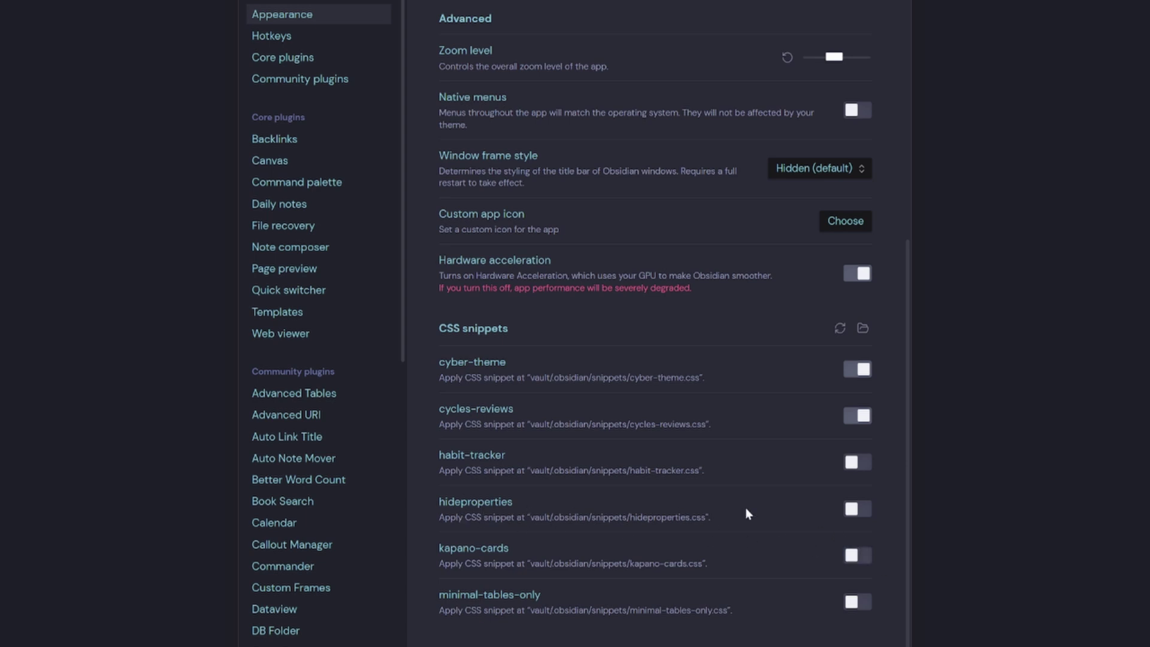
left_click(947, 87)
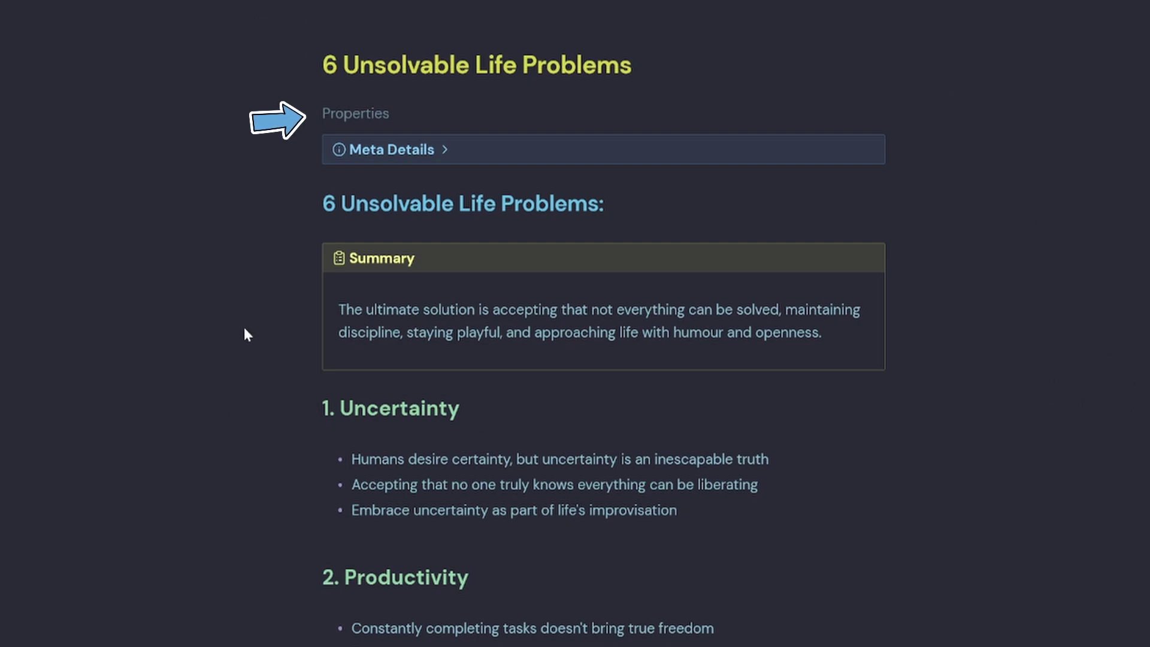
Step: Expand and collapse the note's hidden Properties heading several times
left_click(352, 117)
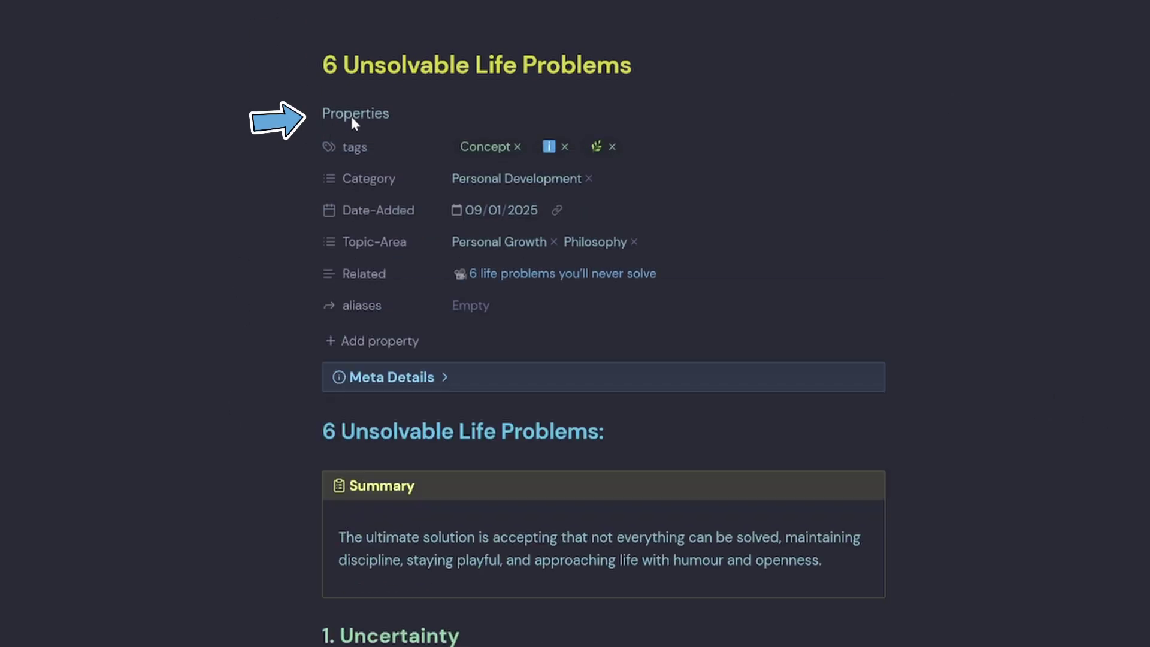
left_click(351, 116)
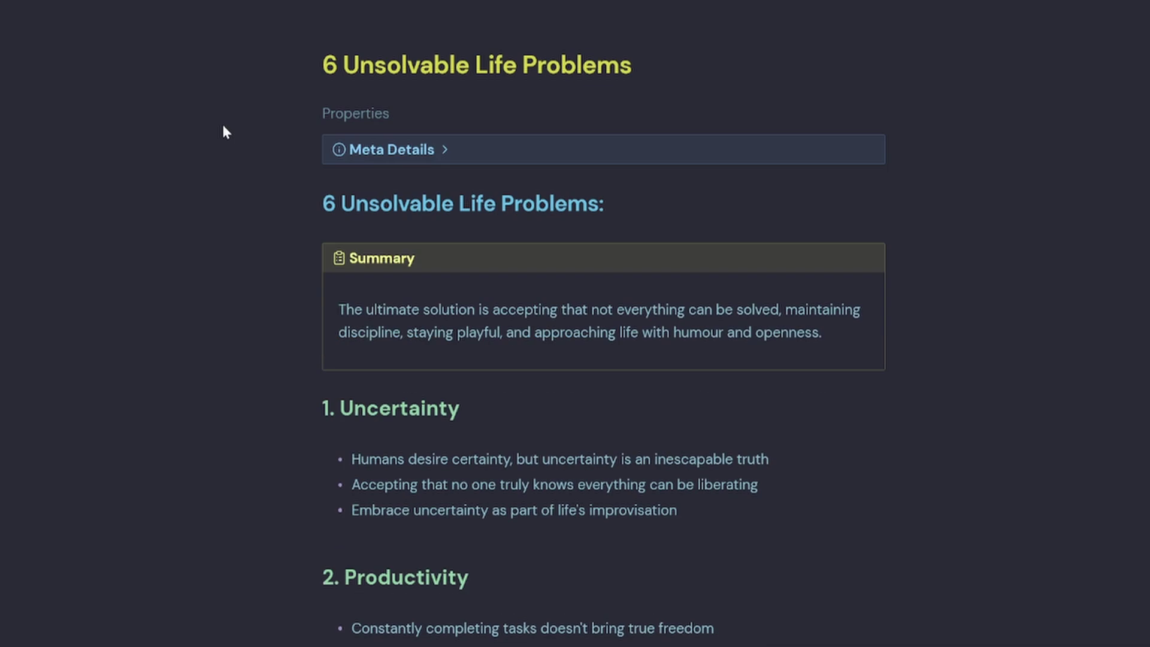
left_click(354, 115)
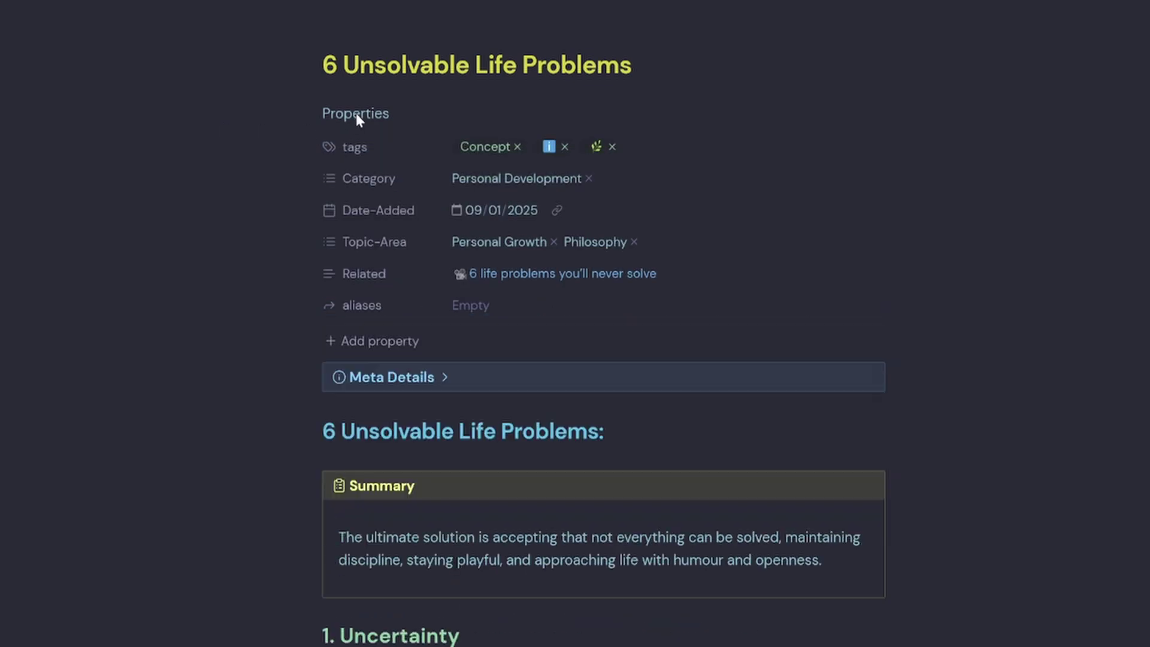
left_click(354, 115)
left_click(343, 114)
left_click(350, 116)
left_click(350, 117)
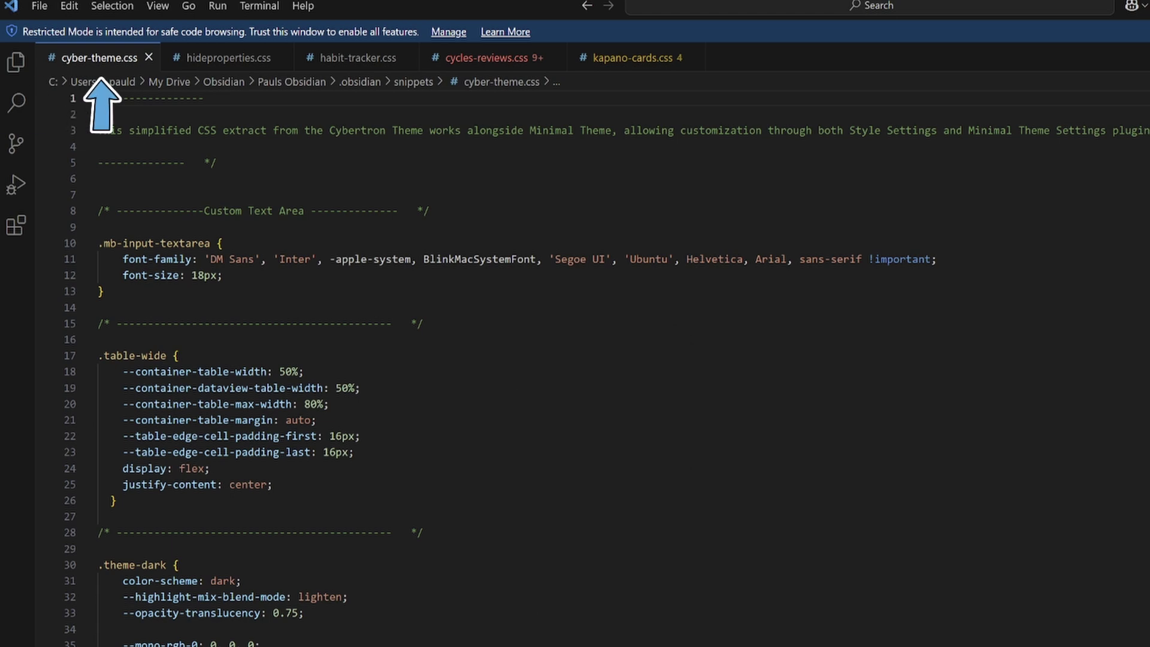
Step: Read cyber-theme.css through its .mb-input-textarea font-size rule, then inspect titlebar-inner in dev tools
left_click(98, 97)
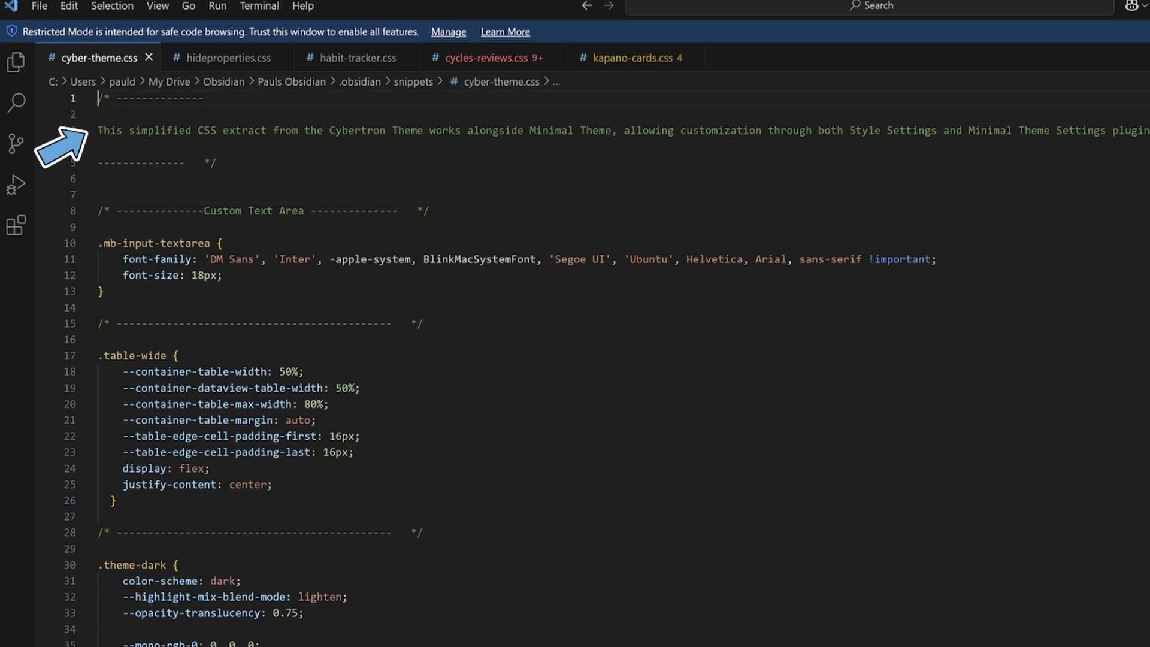
left_click(98, 194)
left_click(223, 275)
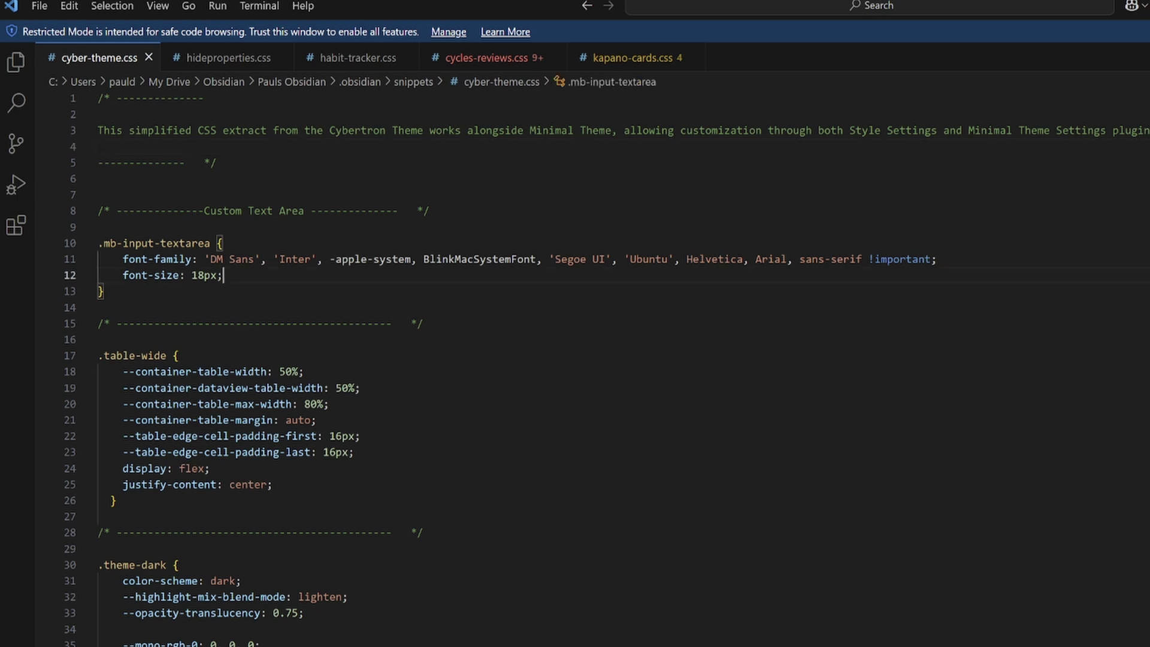
scroll(575, 359, "down", 20)
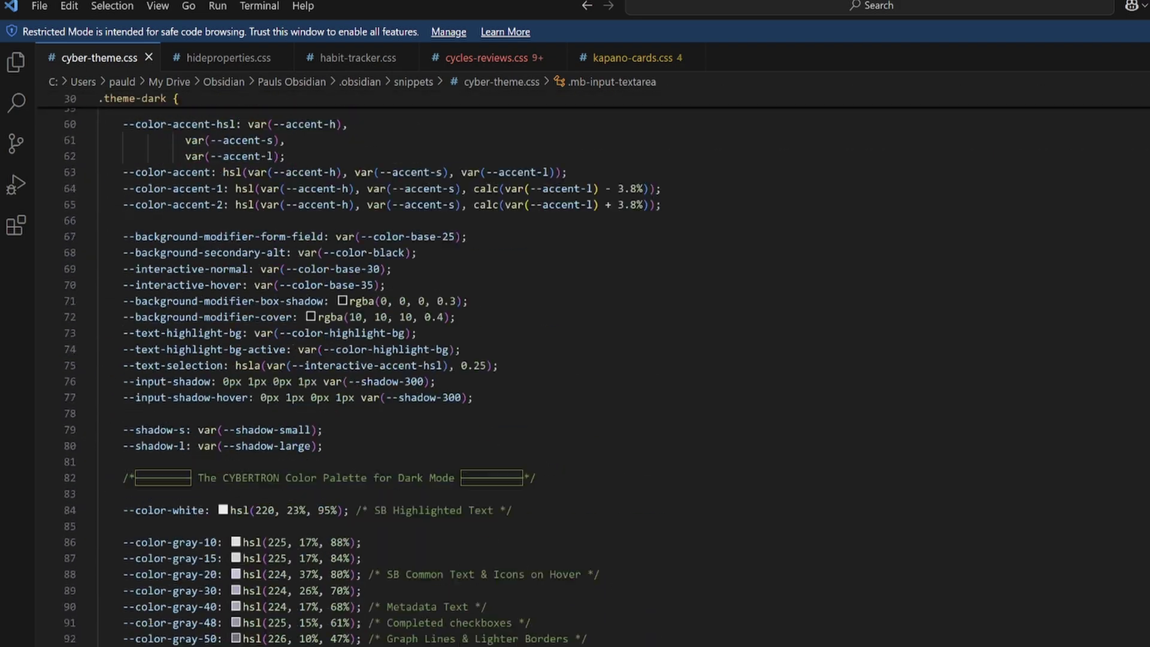
scroll(575, 359, "down", 20)
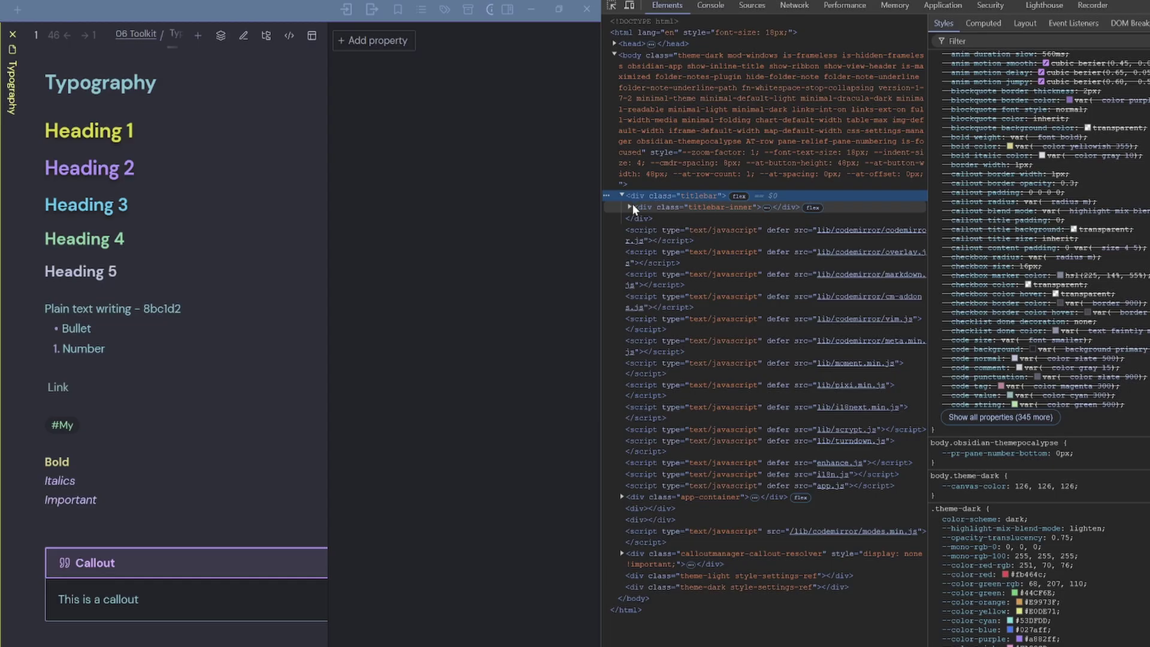
left_click(632, 205)
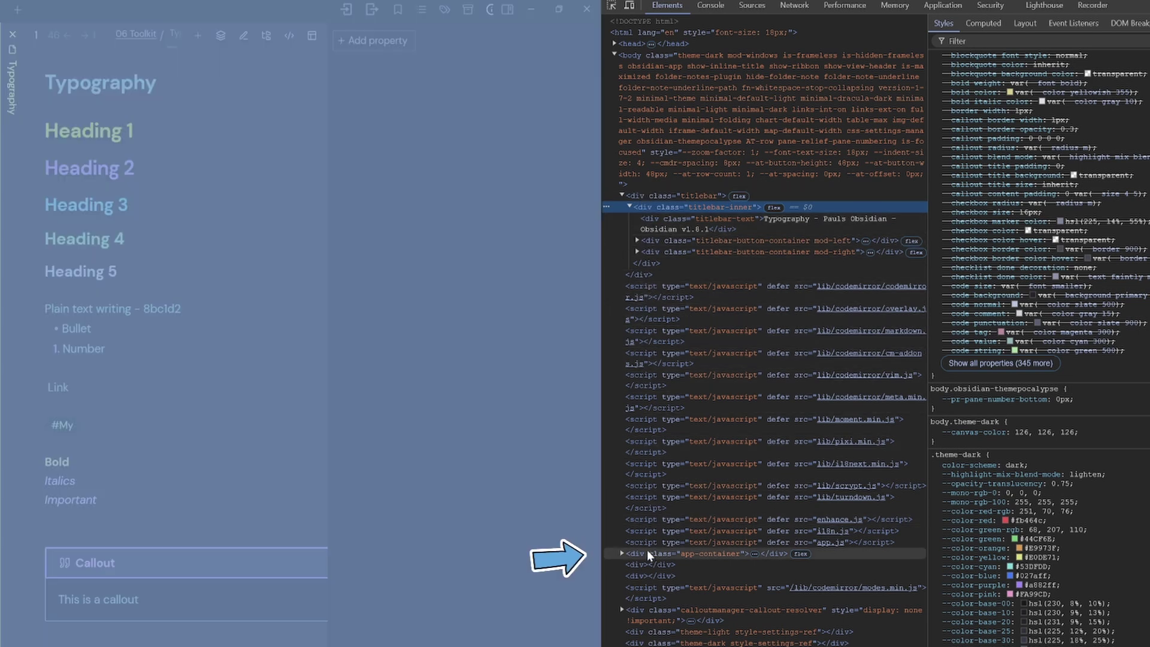
Step: In the DevTools Elements tree, expand app-container and its status-bar div to show its items
left_click(647, 553)
left_click(621, 554)
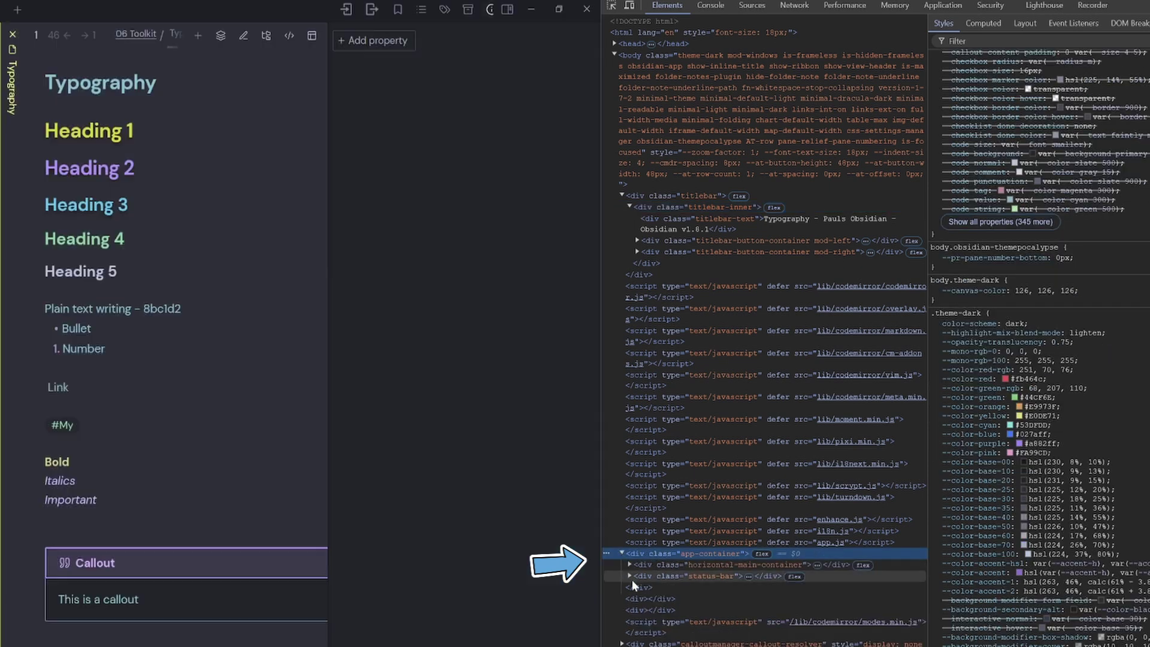
left_click(629, 576)
scroll(830, 623, "down", 4)
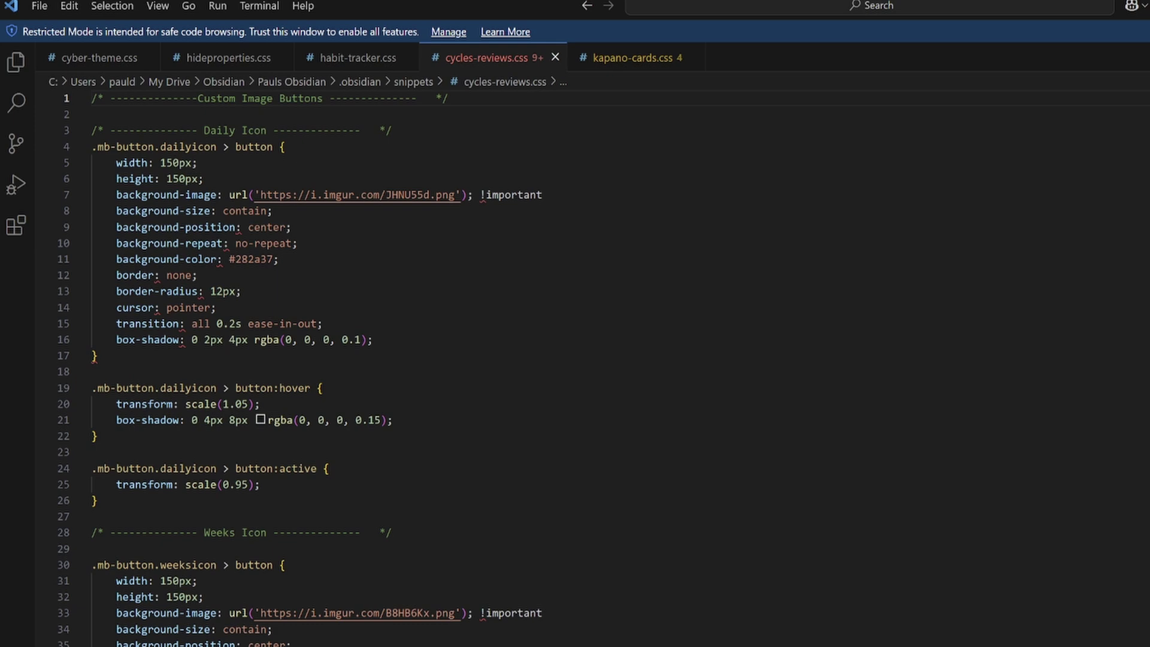
left_click_drag(92, 516, 91, 114)
left_click(280, 259)
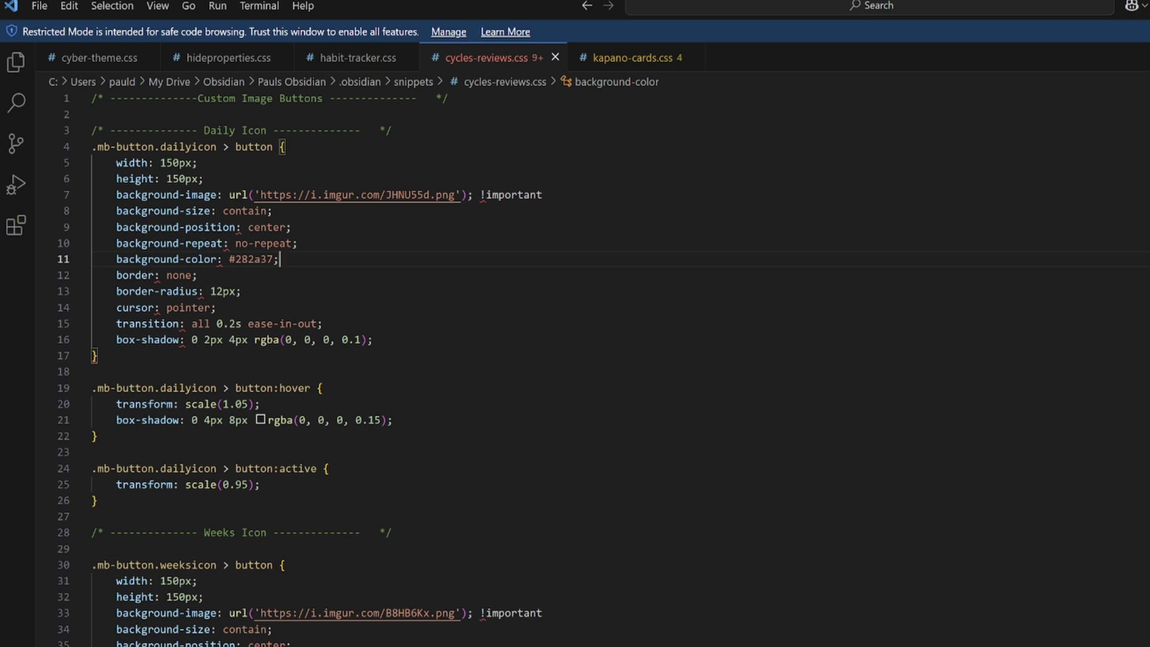
left_click(287, 195)
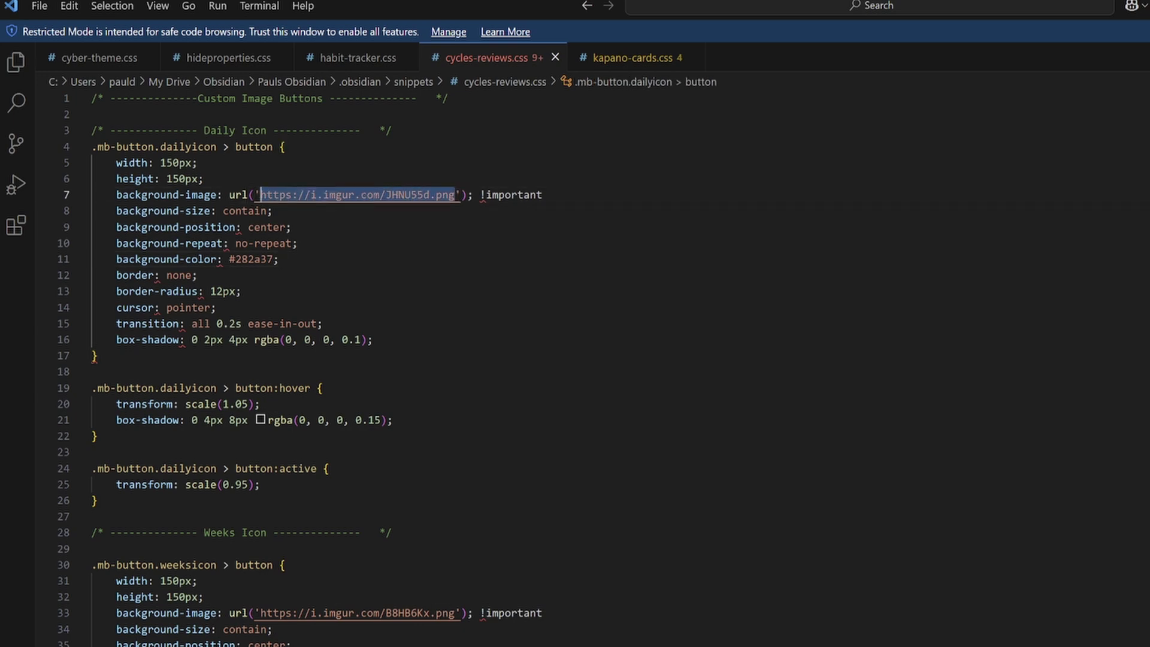
left_click(279, 259)
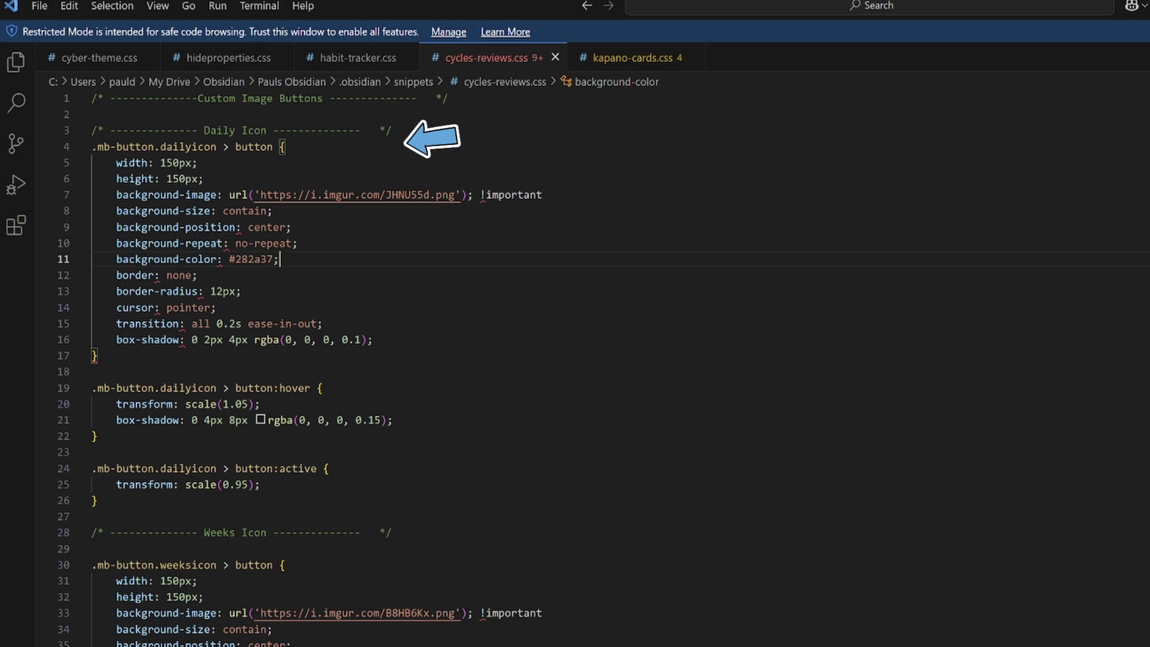
left_click_drag(392, 130, 90, 130)
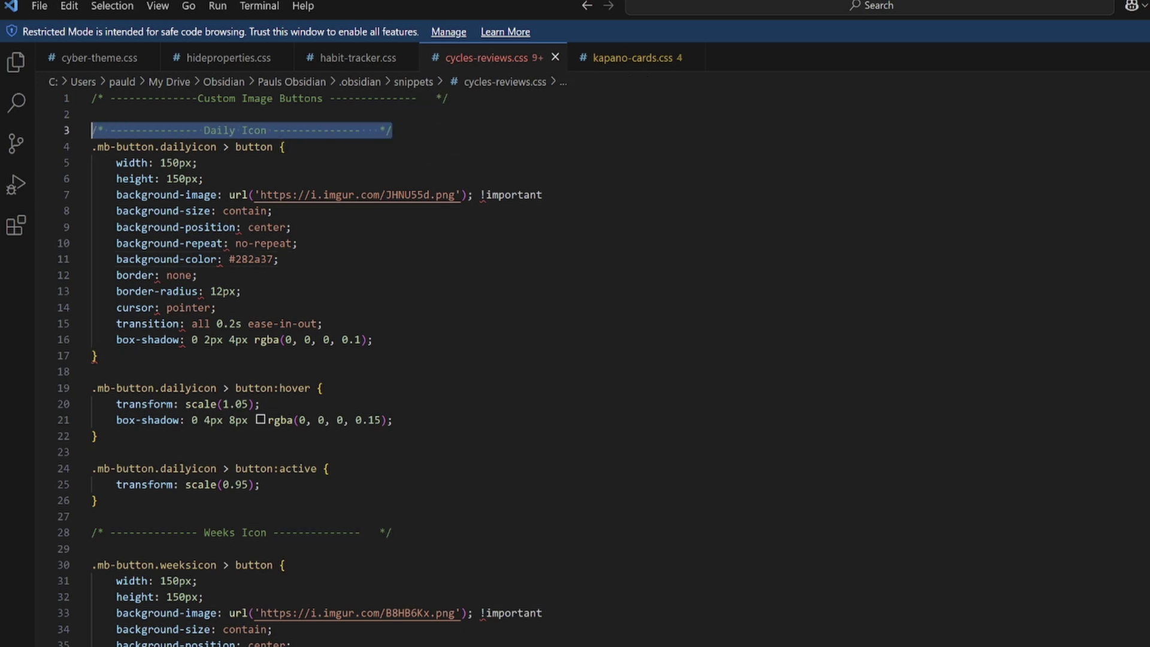
left_click_drag(392, 533, 90, 533)
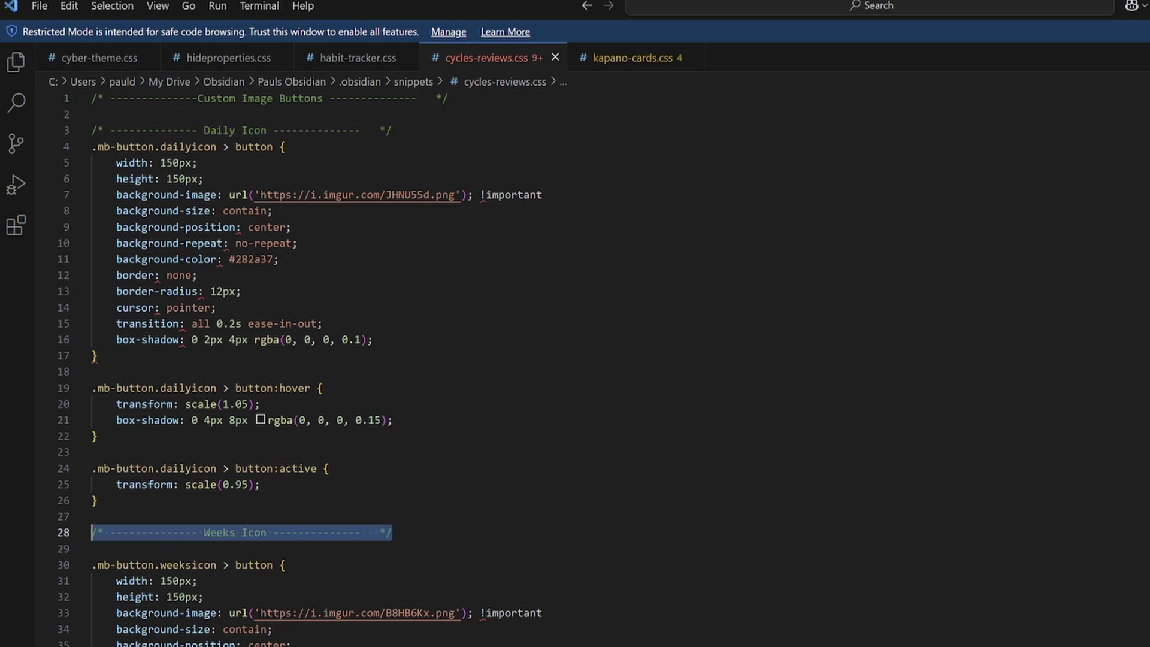
scroll(299, 369, "down", 9)
scroll(300, 368, "down", 4)
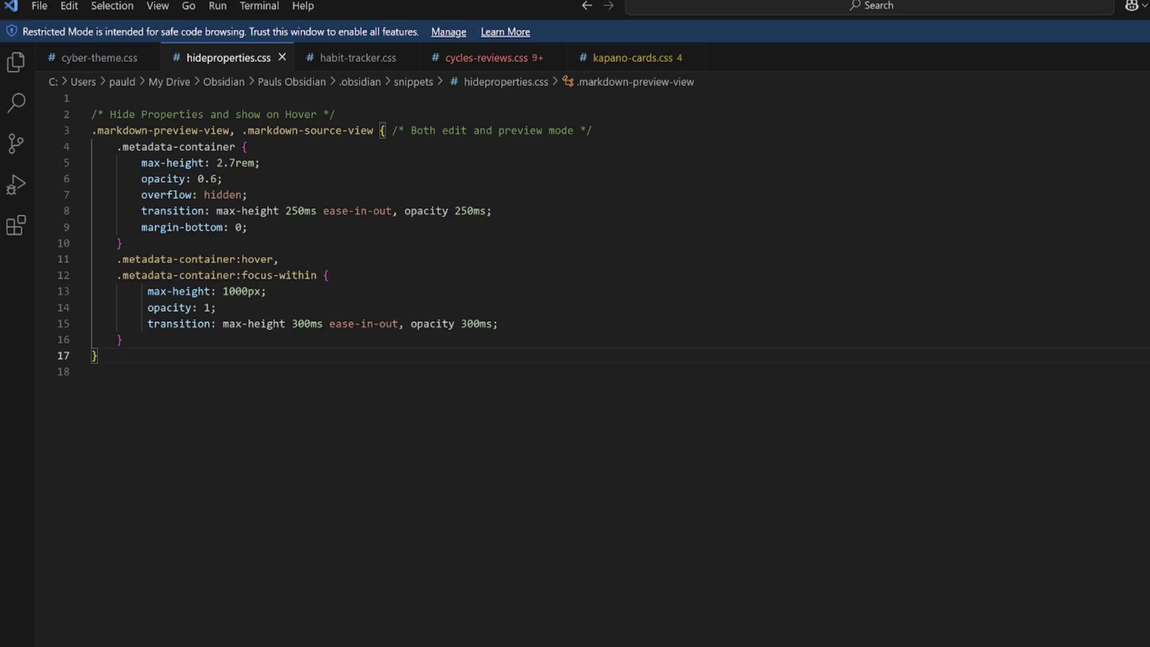
key("Return")
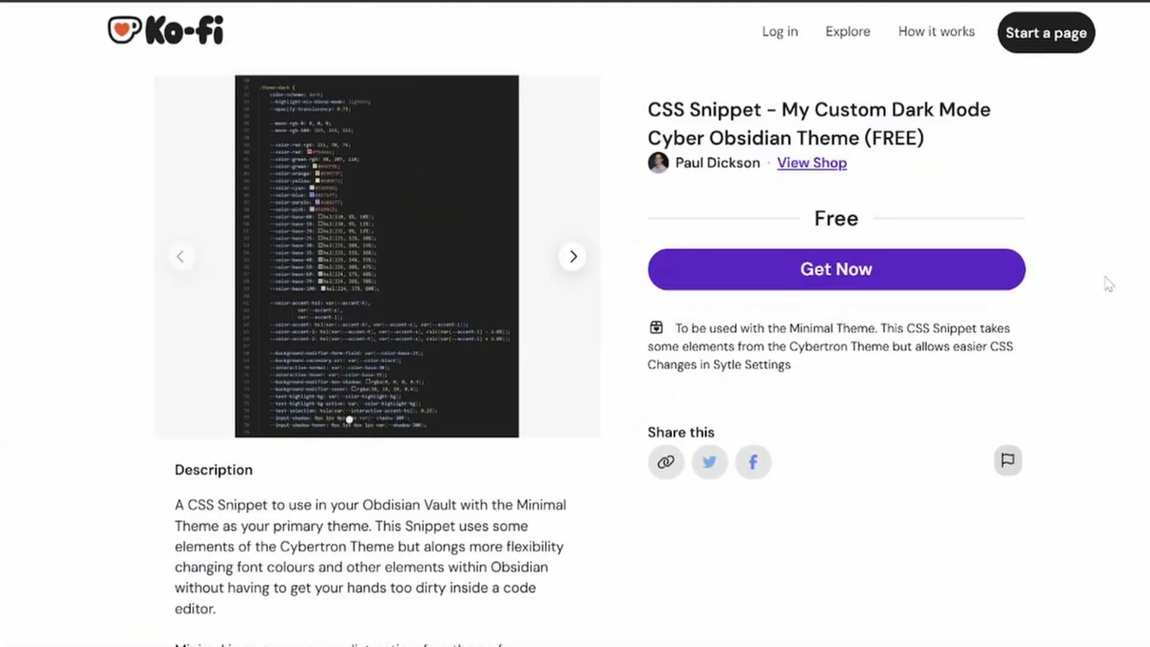
Step: Get the free Cyber Obsidian Theme CSS snippet from its Ko-fi product page
left_click(863, 282)
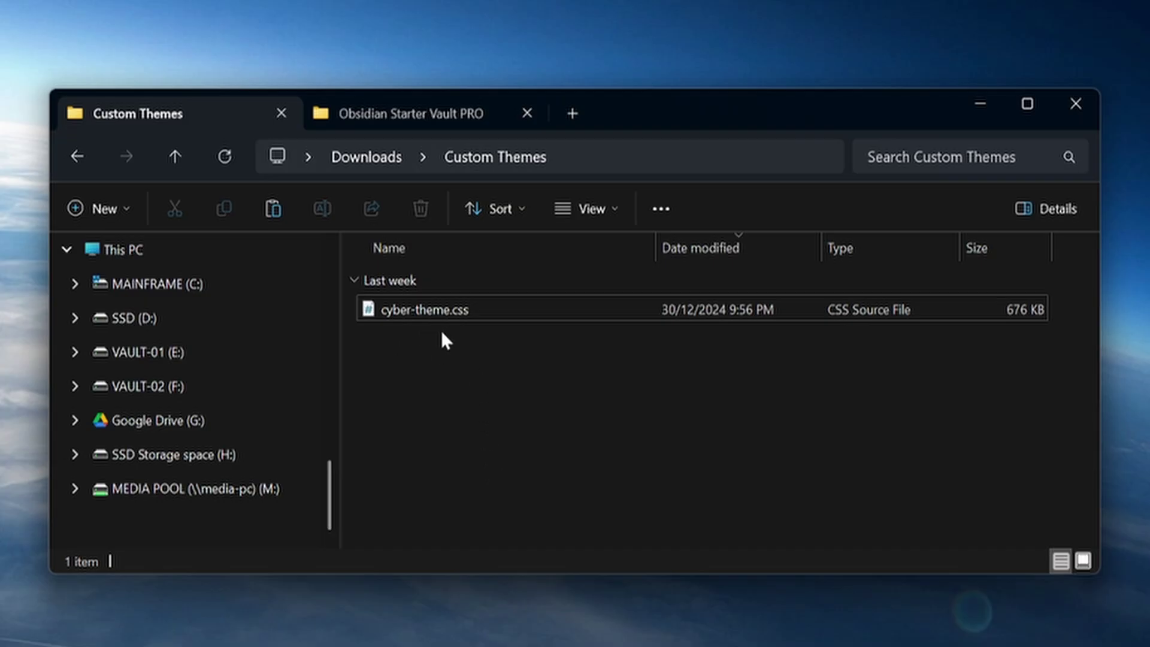
Step: Copy cyber-theme.css from Downloads › Custom Themes into the vault's .obsidian/snippets folder
key("ctrl+Tab")
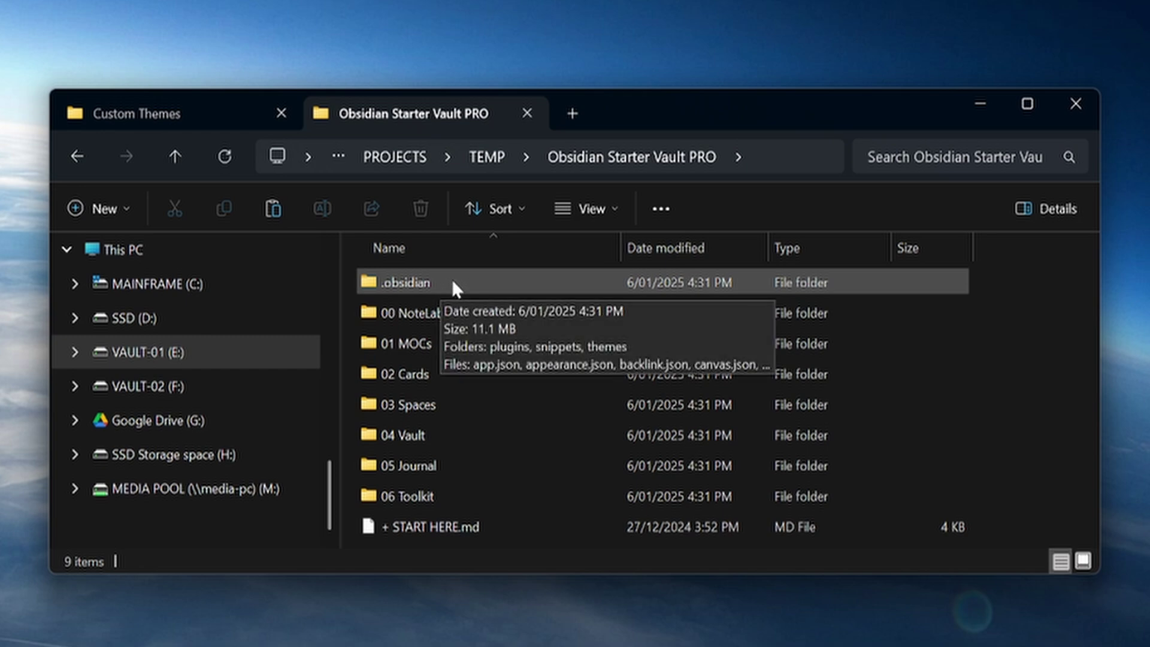
double_click(452, 285)
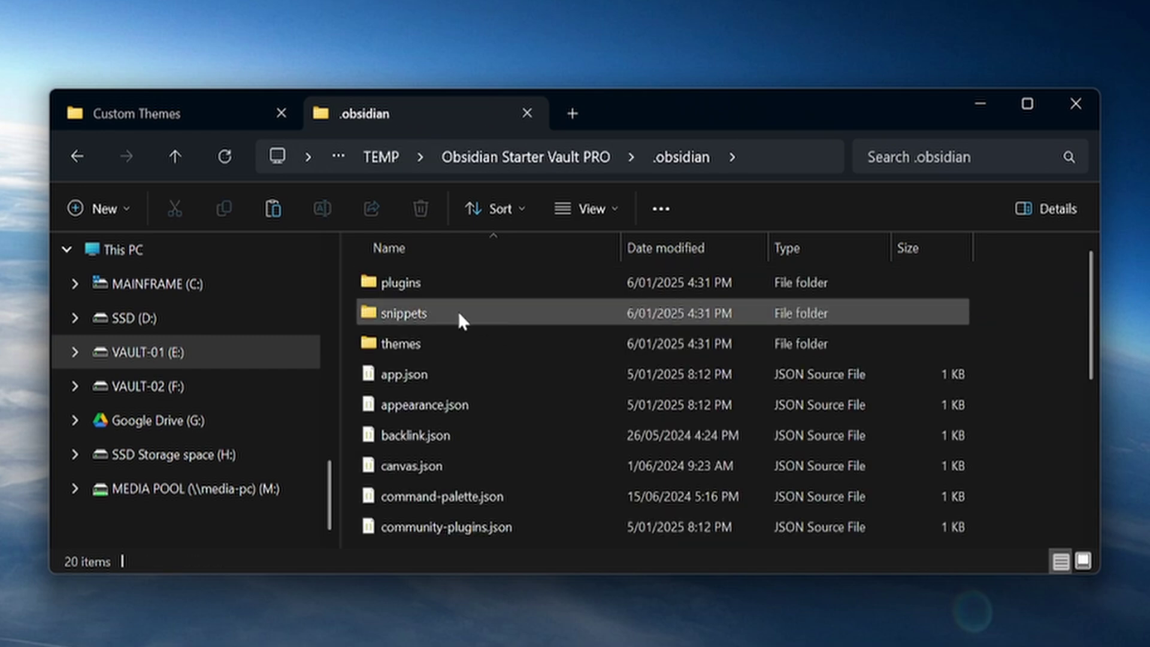
double_click(458, 311)
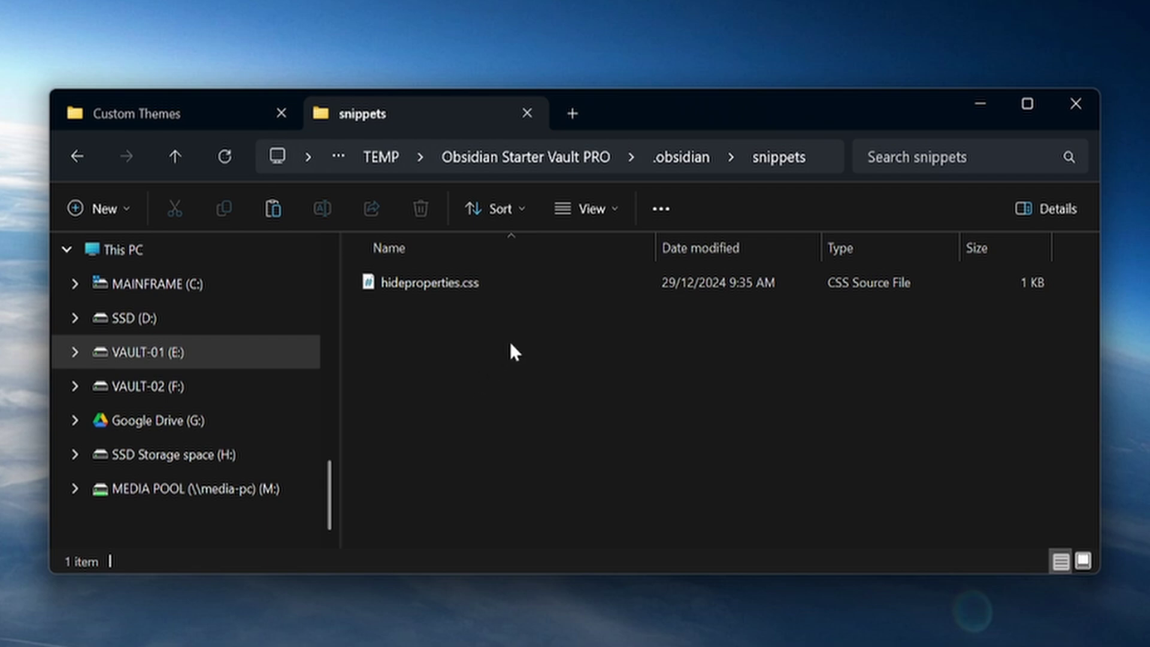
left_click(192, 112)
left_click_drag(432, 322, 512, 401)
left_click(505, 368)
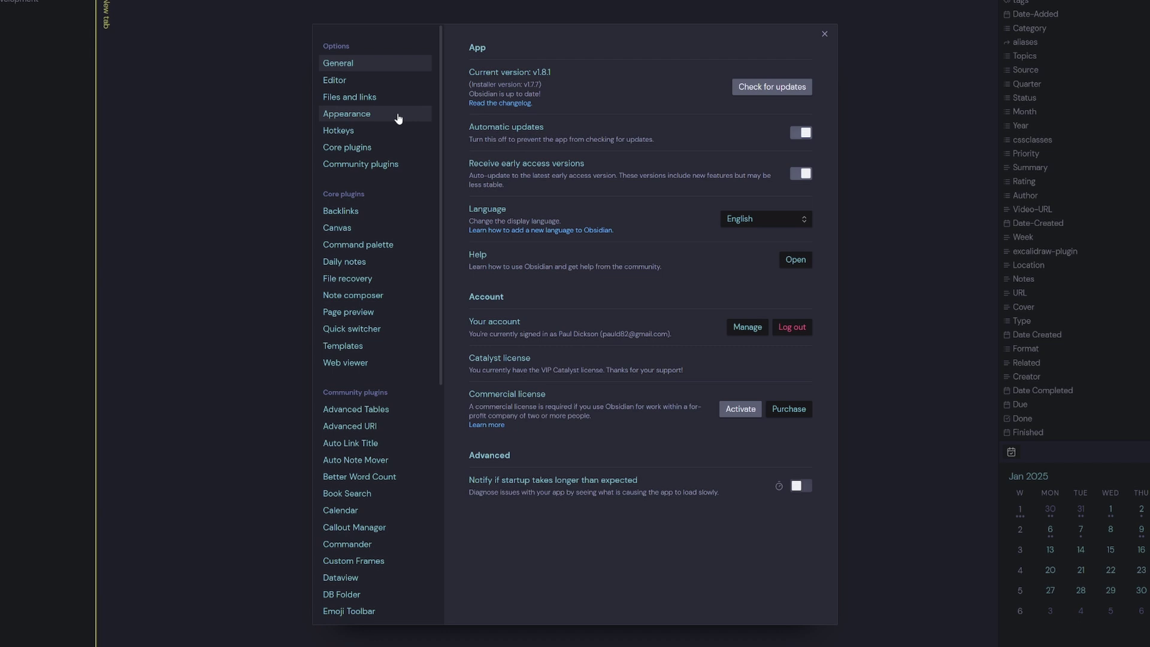
Step: Check the CSS snippets list under Appearance, then view the 46 installed Community plugins
left_click(399, 118)
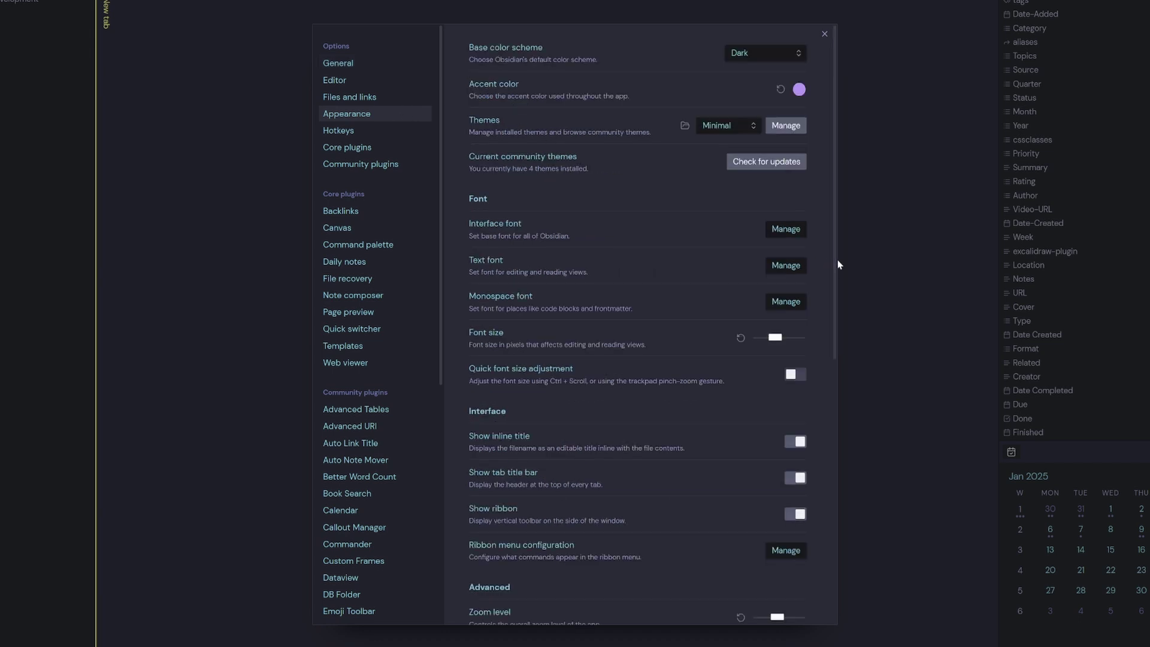
scroll(837, 264, "down", 8)
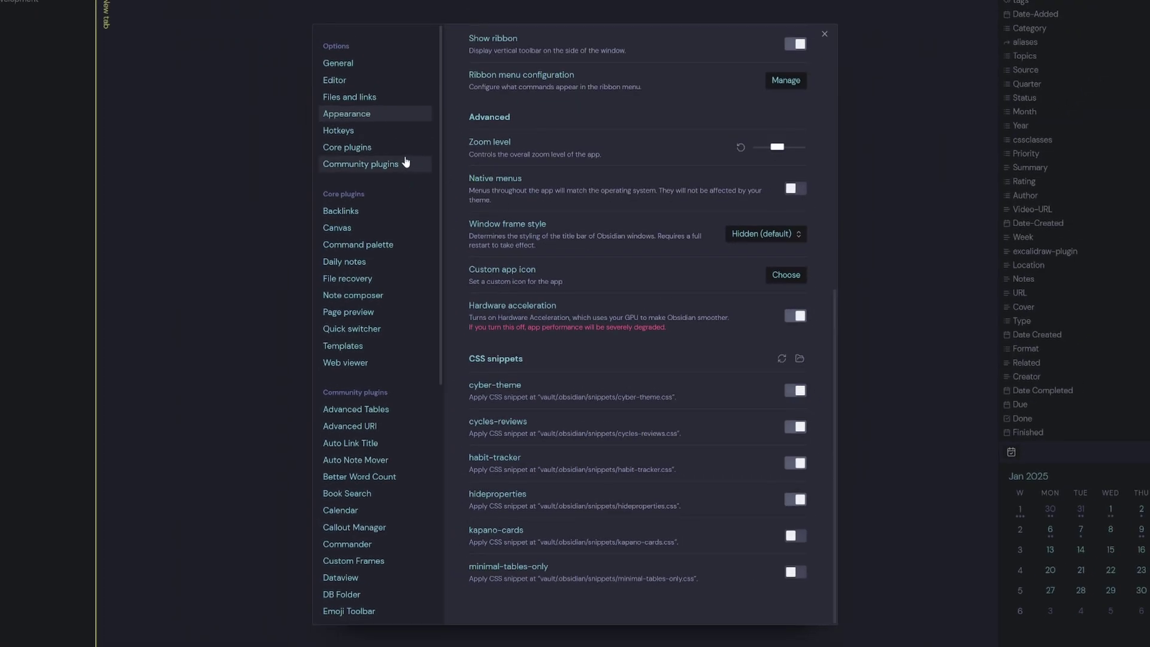
left_click(398, 166)
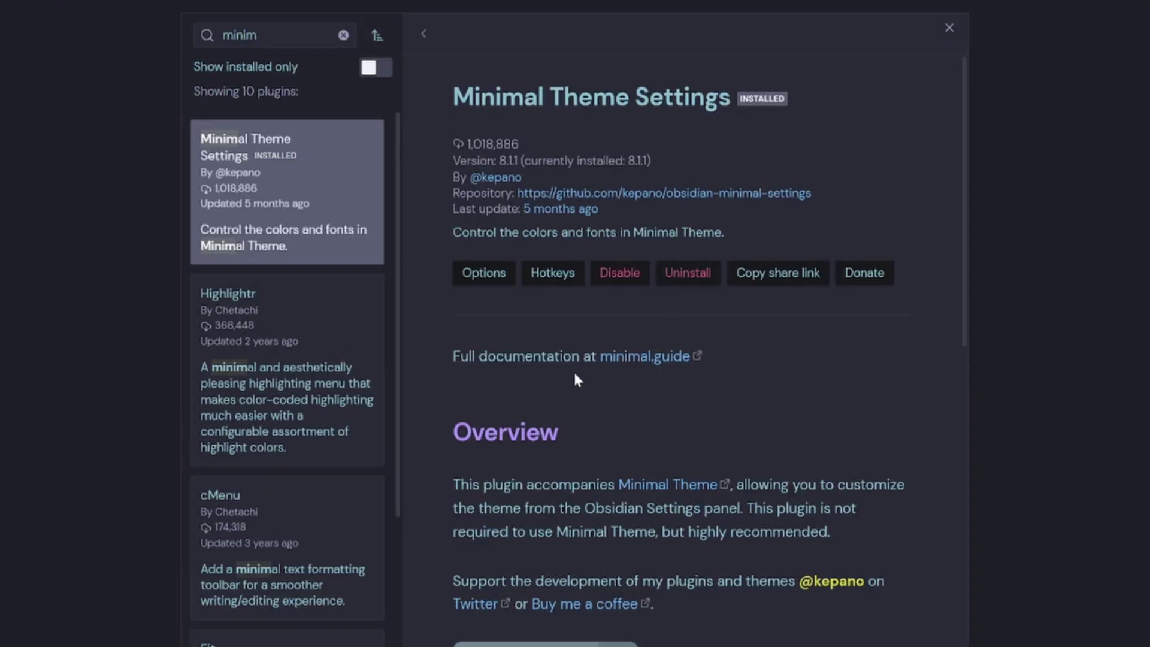
Step: Search the plugins for 'style' and open the Style Settings plugin details
double_click(240, 34)
type("style")
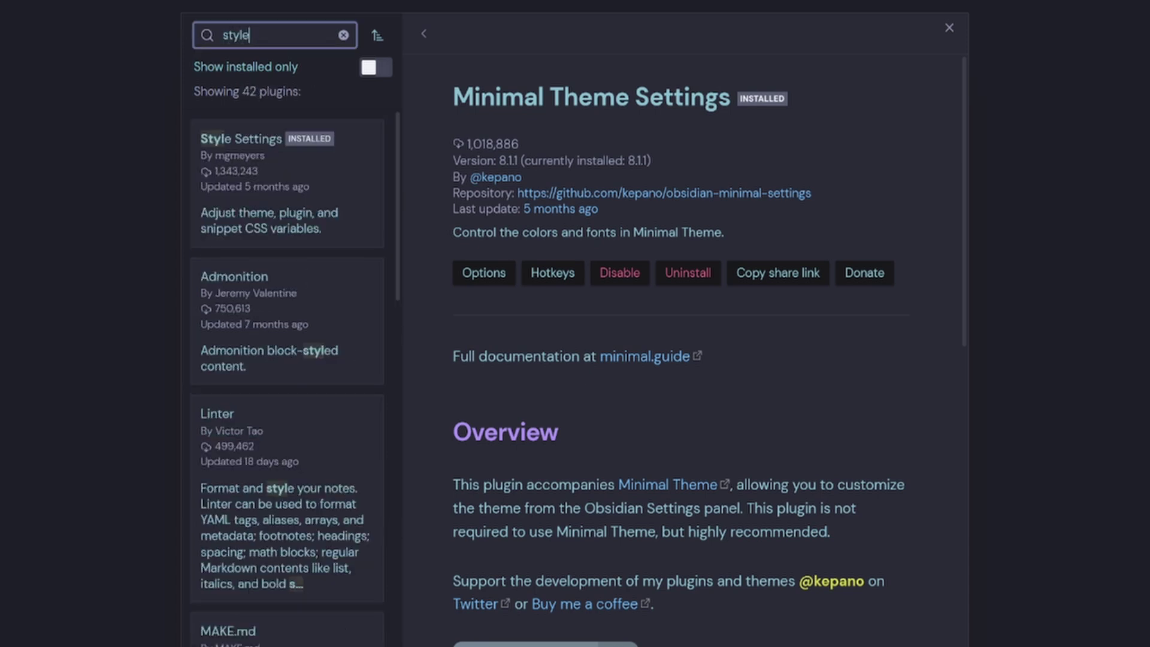
left_click(290, 180)
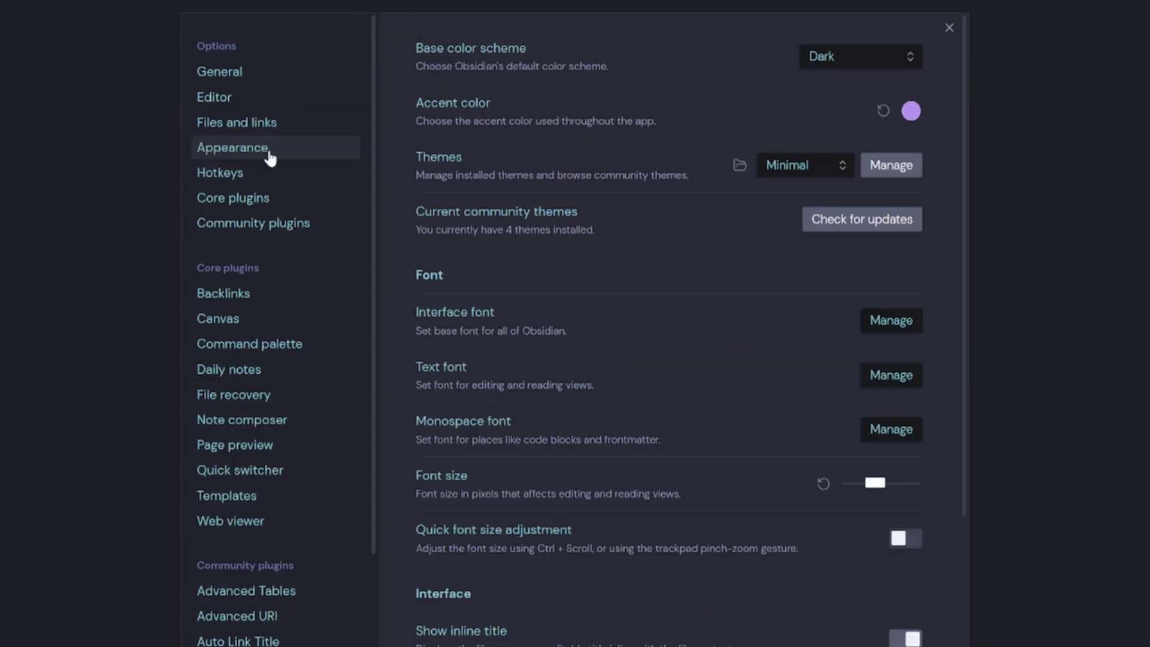
Step: Browse community themes and confirm Minimal is installed and active
left_click(911, 172)
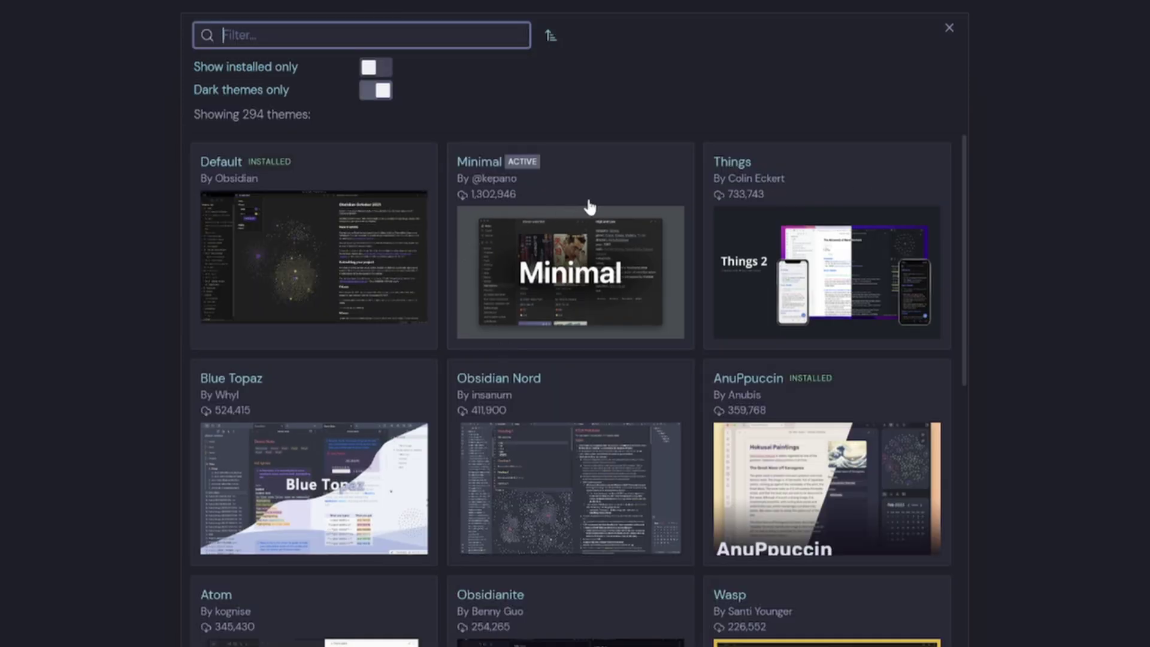
left_click(588, 203)
key("Escape")
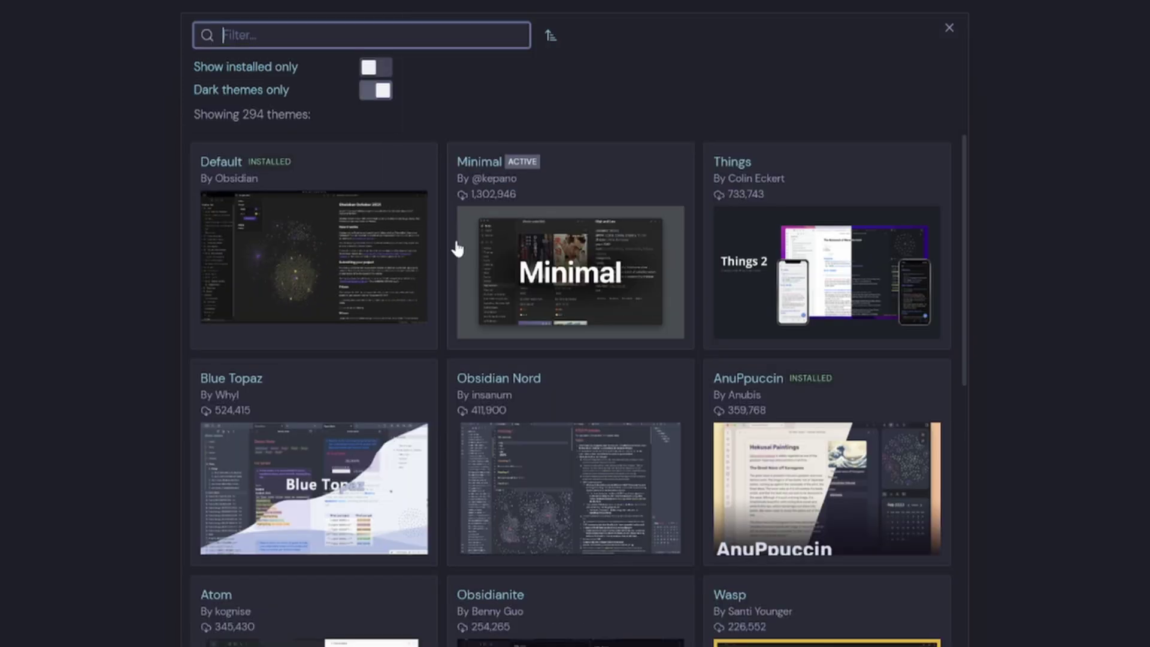
left_click(588, 206)
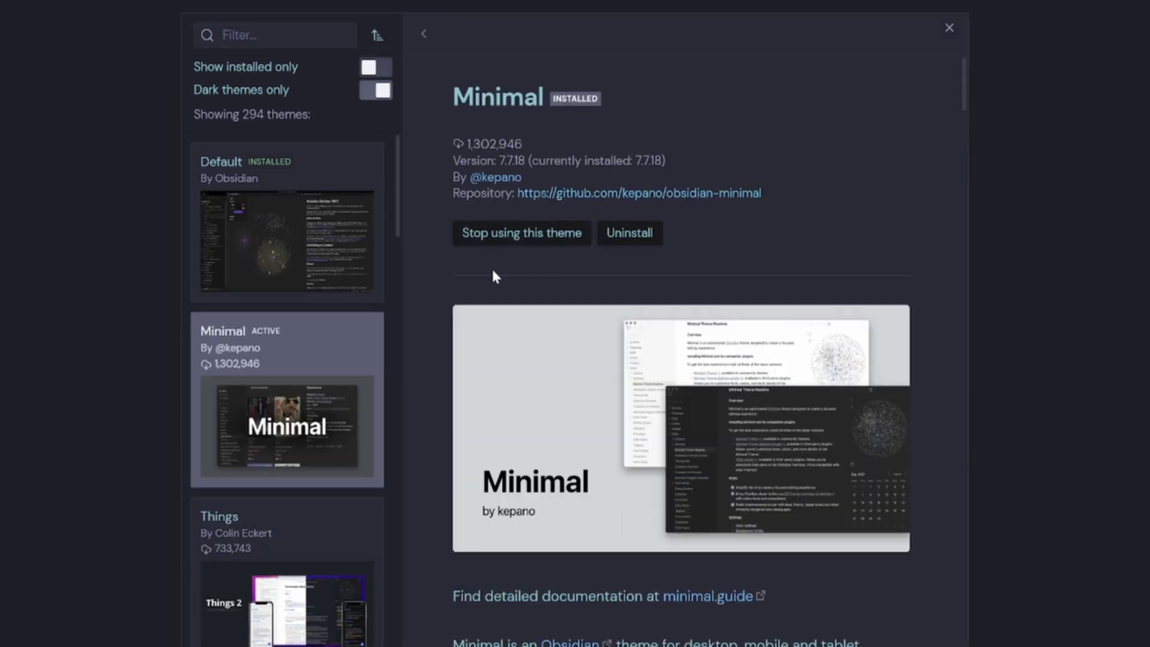
key("Escape")
Step: In Style Settings, expand Minimal, then its Headings and Level 1 Headings options
left_click(378, 571)
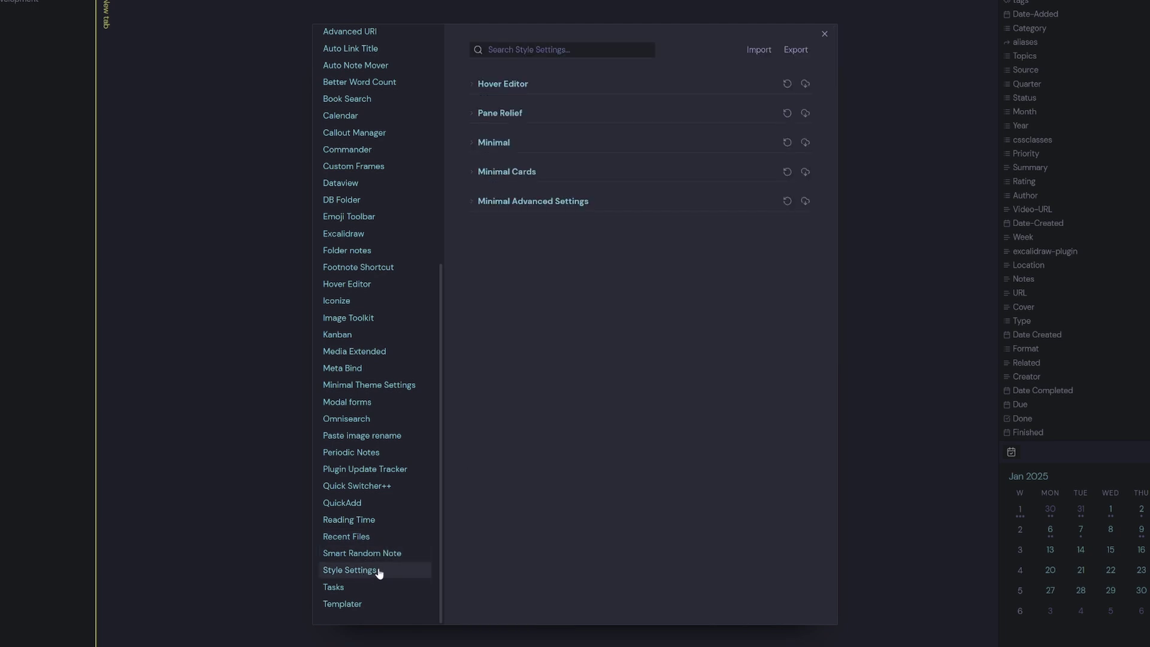
left_click(499, 144)
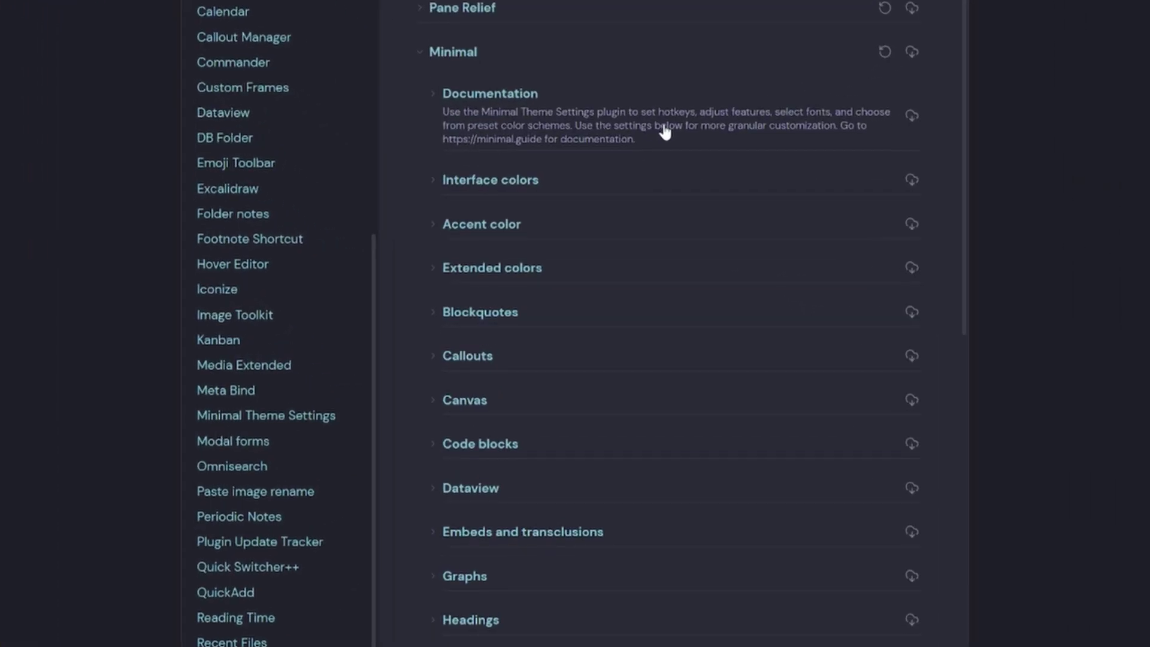
scroll(665, 132, "down", 5)
left_click(494, 234)
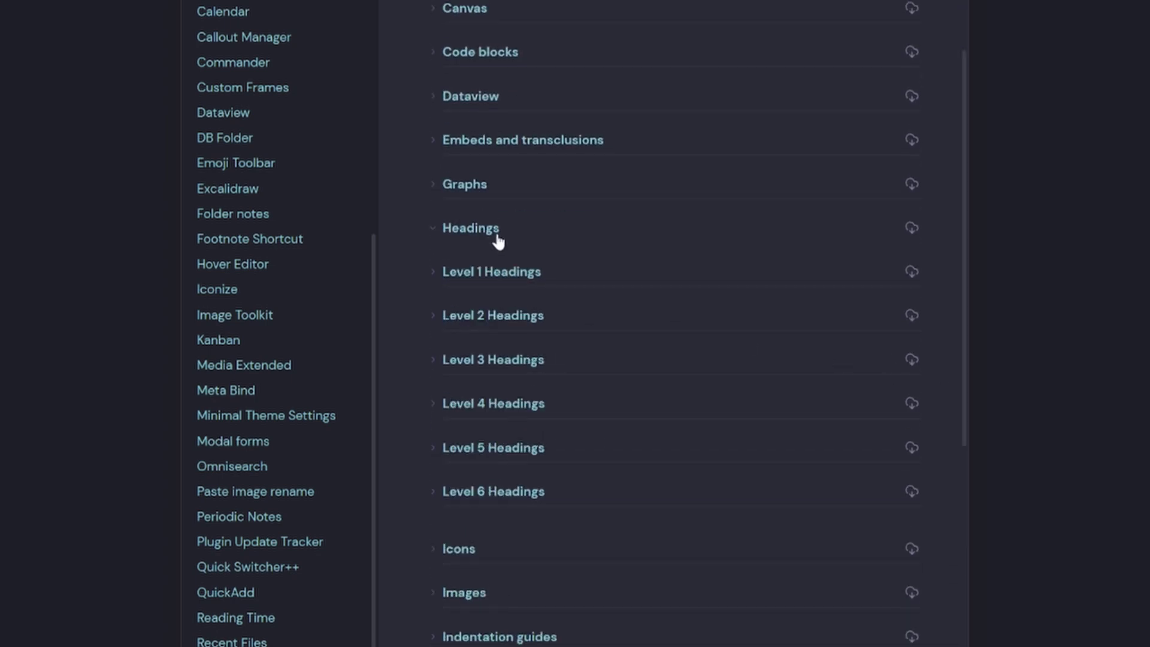
left_click(533, 271)
scroll(737, 413, "down", 4)
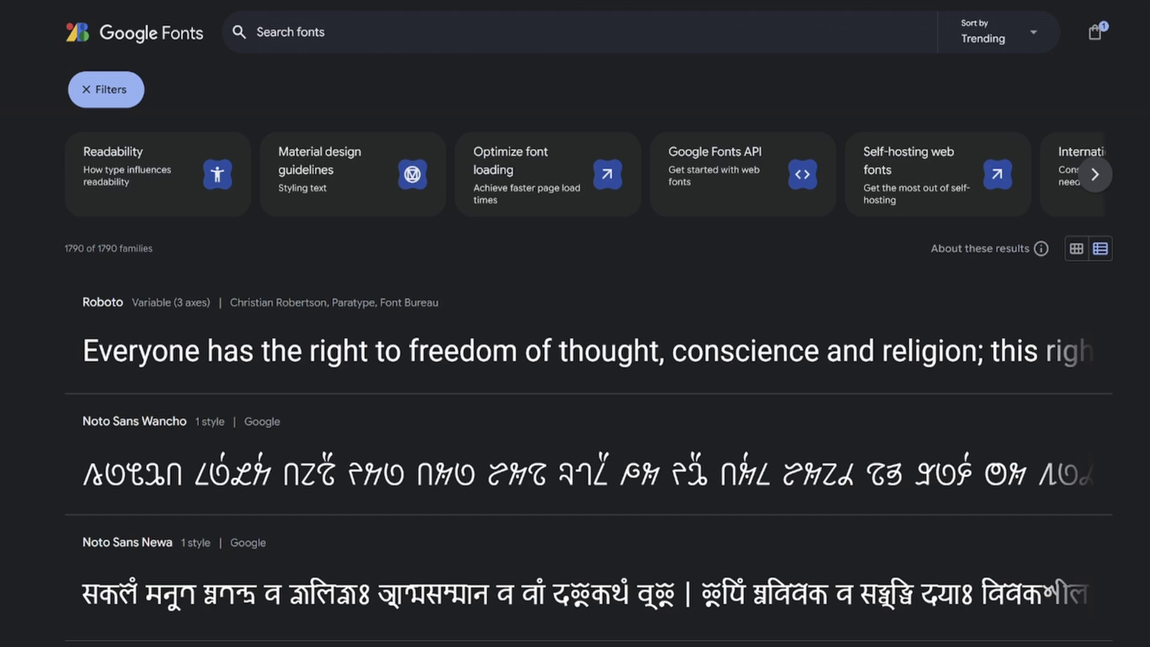
Step: View the one font family selected for download in Google Fonts
left_click(1095, 32)
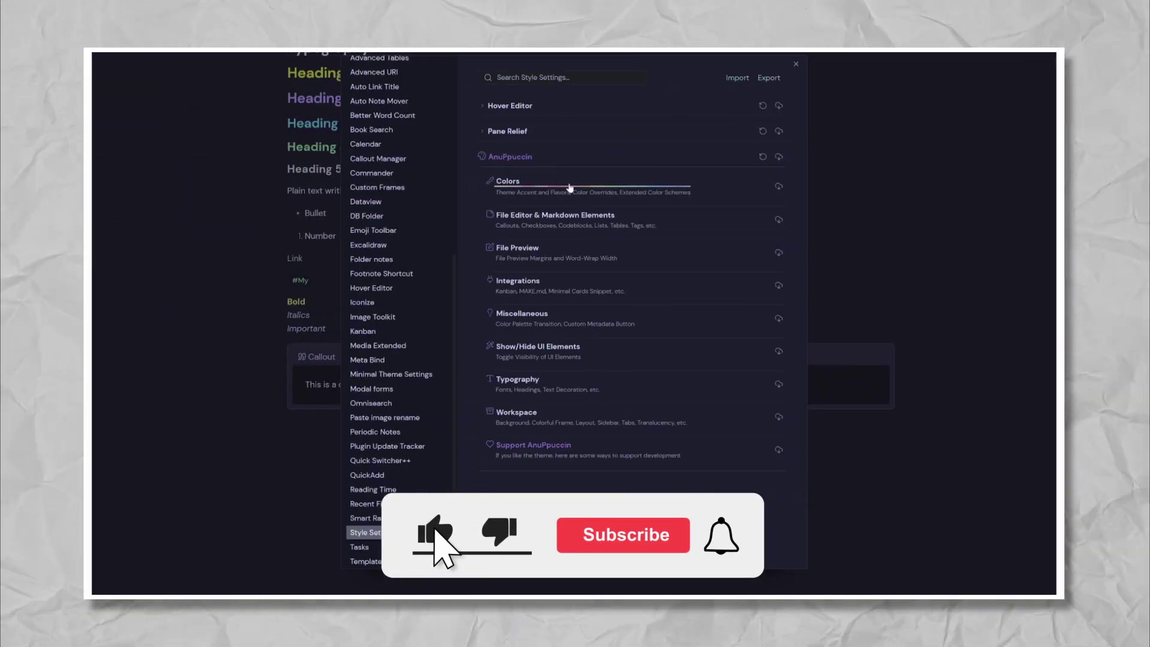
Step: Expand AnuPpuccin's File Editor & Markdown Elements and reveal its Tables styling options
left_click(556, 216)
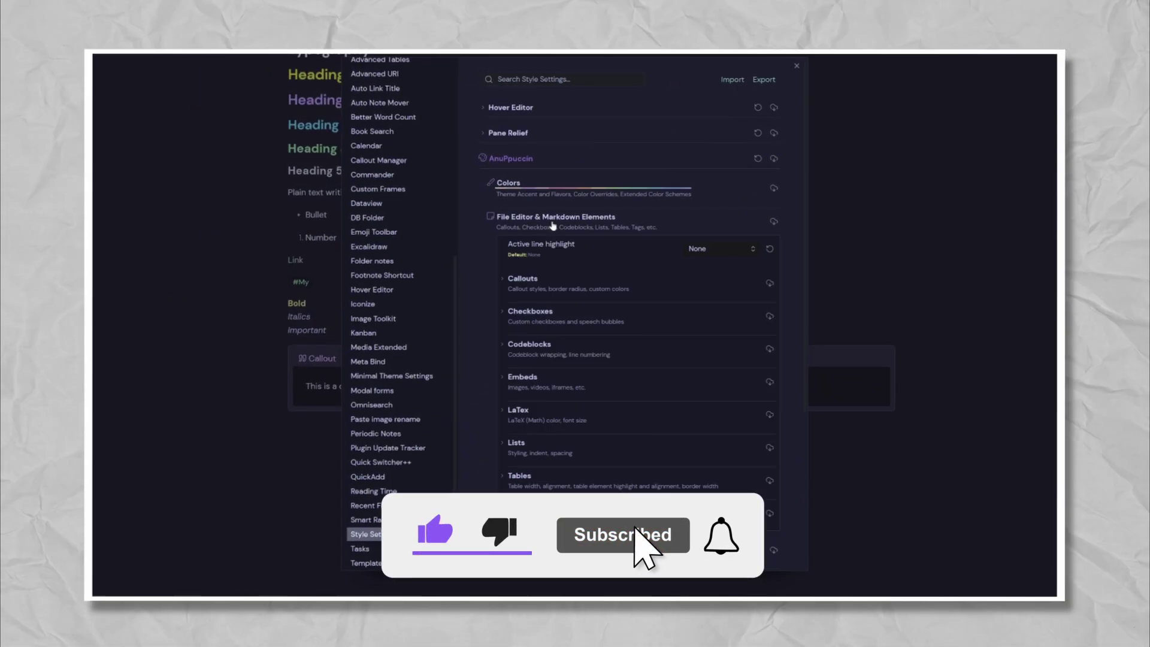
scroll(569, 442, "down", 3)
left_click(520, 387)
scroll(531, 300, "down", 5)
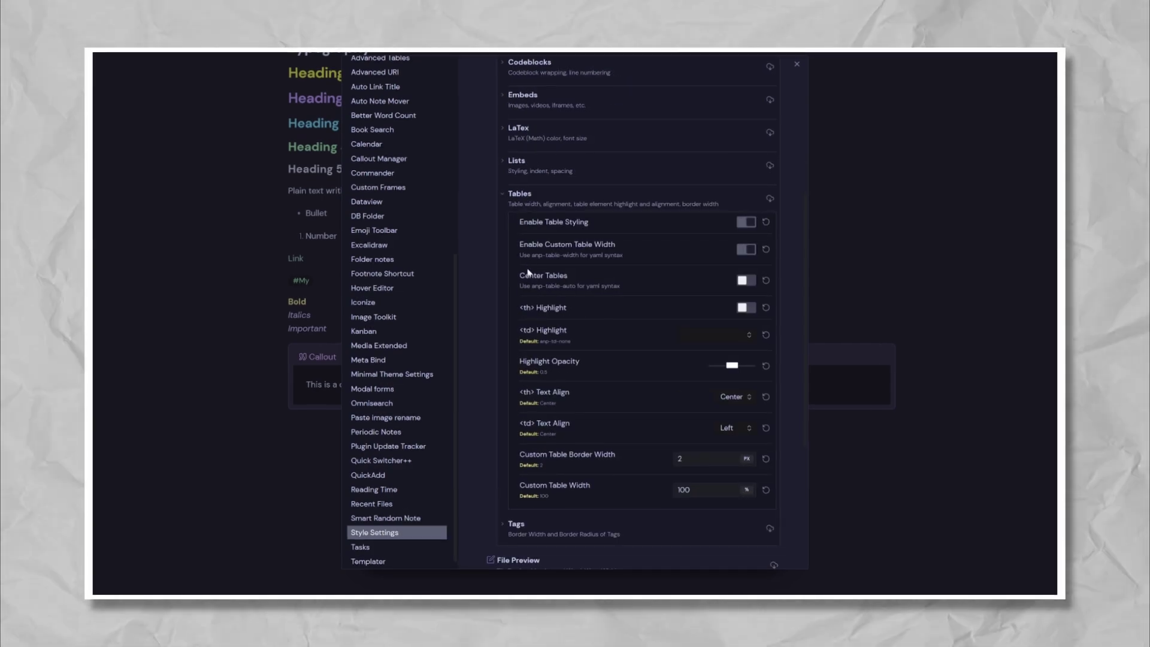